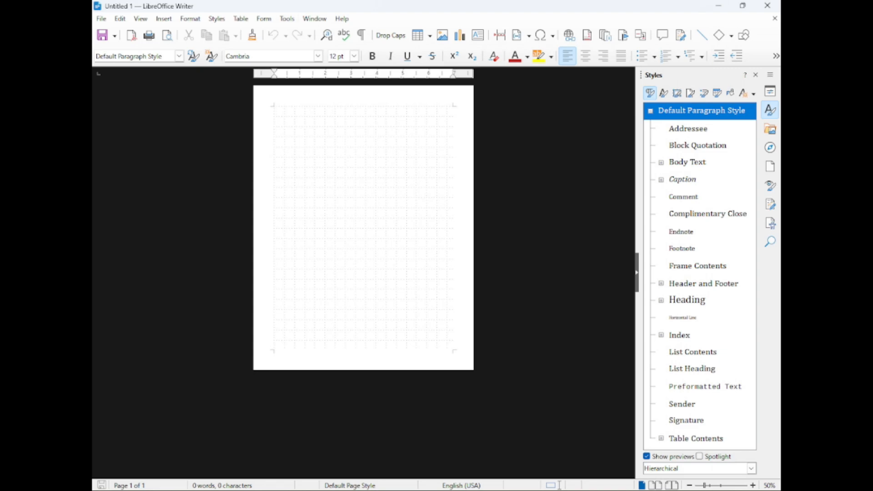
Step: Review the Basic Fonts (Western) settings in the LibreOffice Writer options, leaving them unchanged
click(287, 18)
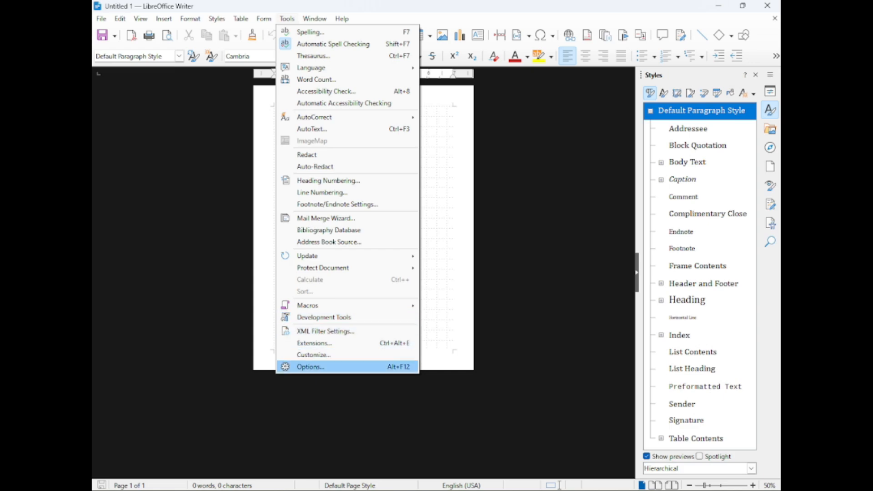
click(311, 366)
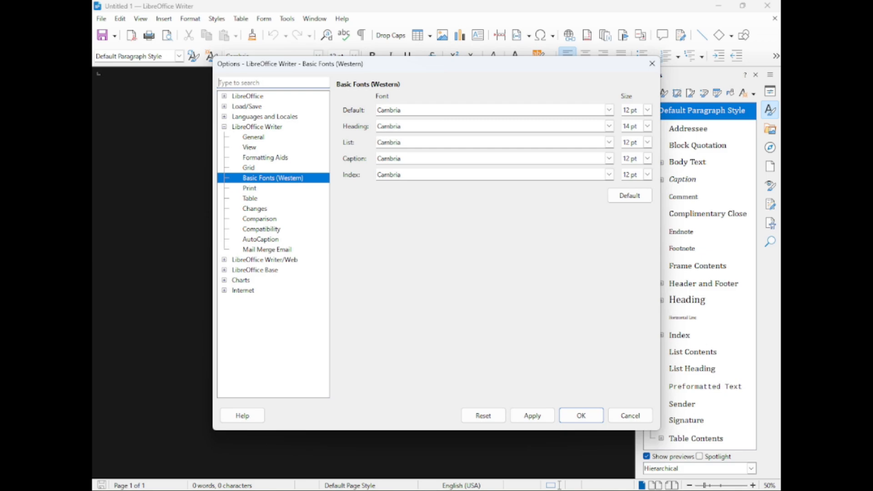
click(224, 127)
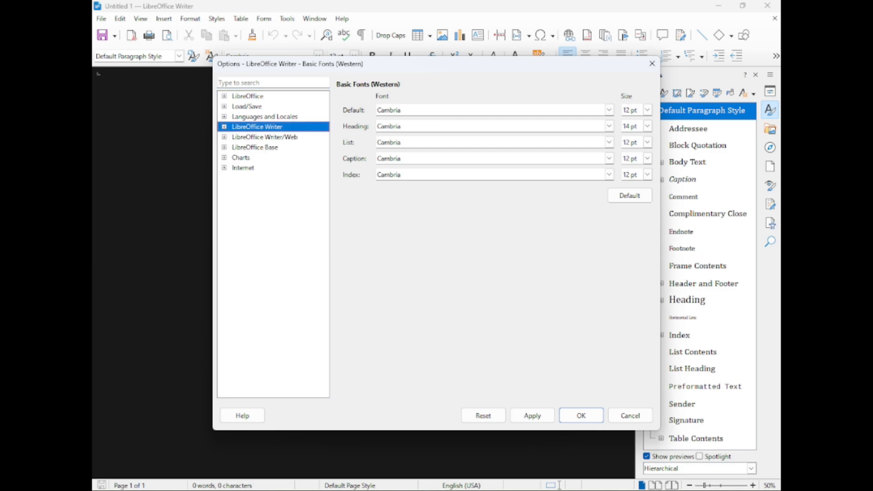
click(224, 127)
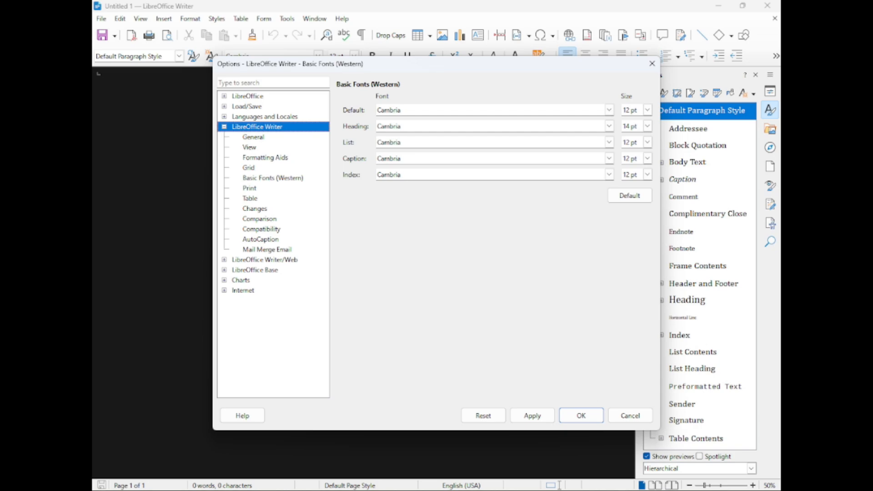
click(273, 178)
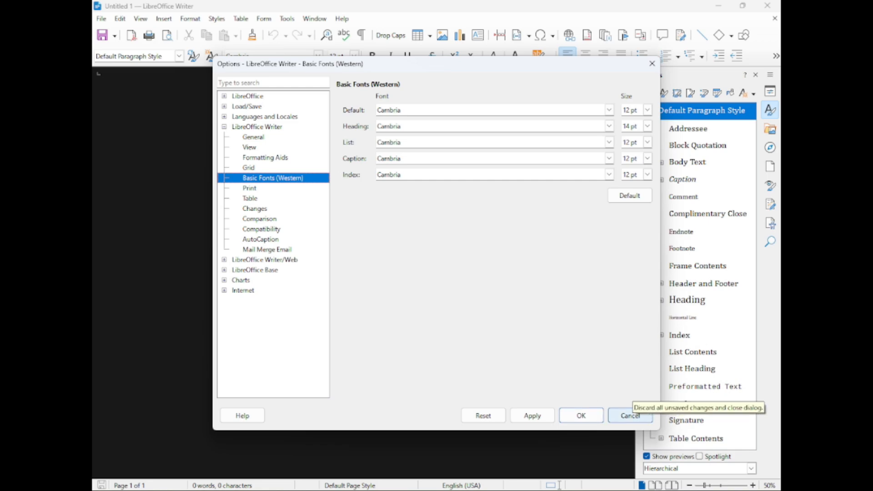
click(631, 416)
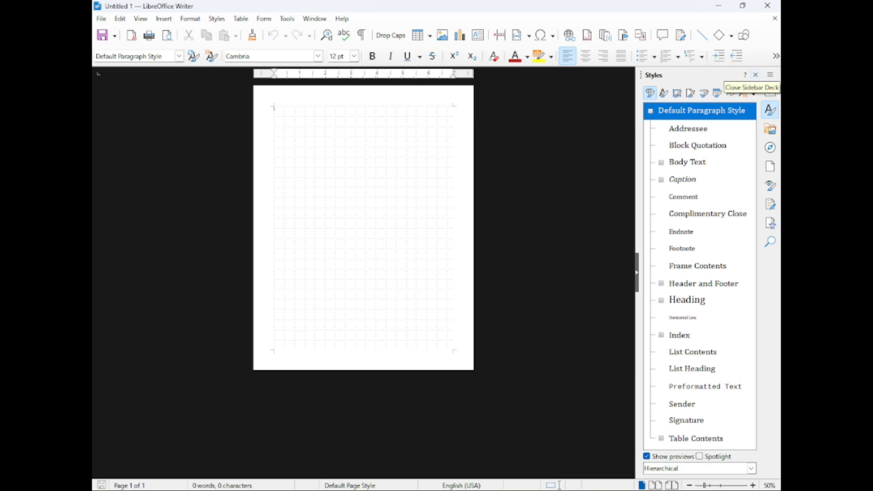
Step: Close the Styles sidebar and reopen it with the Manage Styles command
click(770, 110)
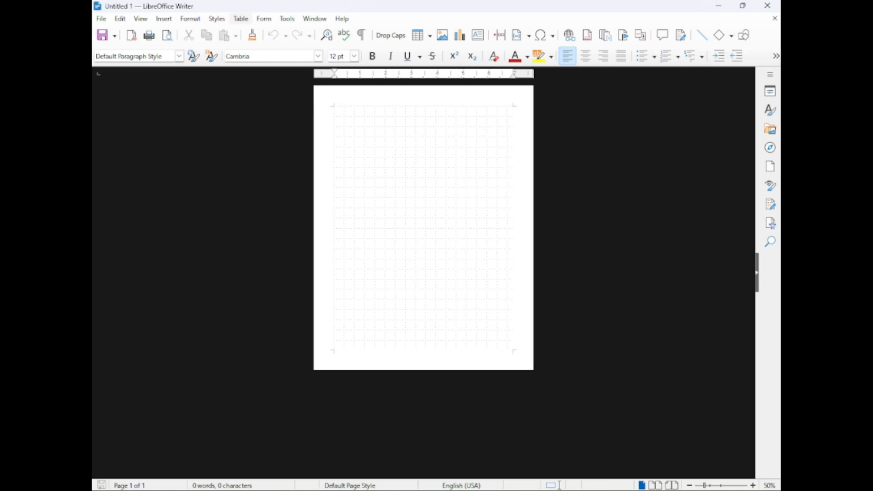
click(216, 18)
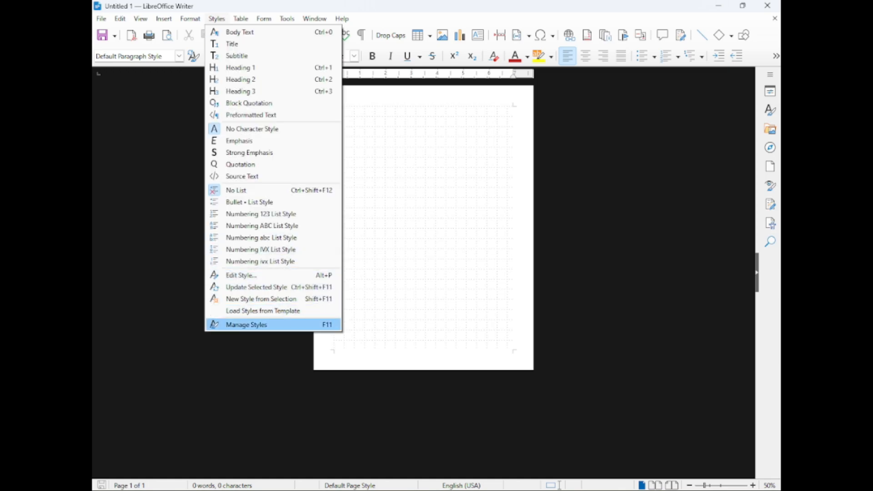
key(Return)
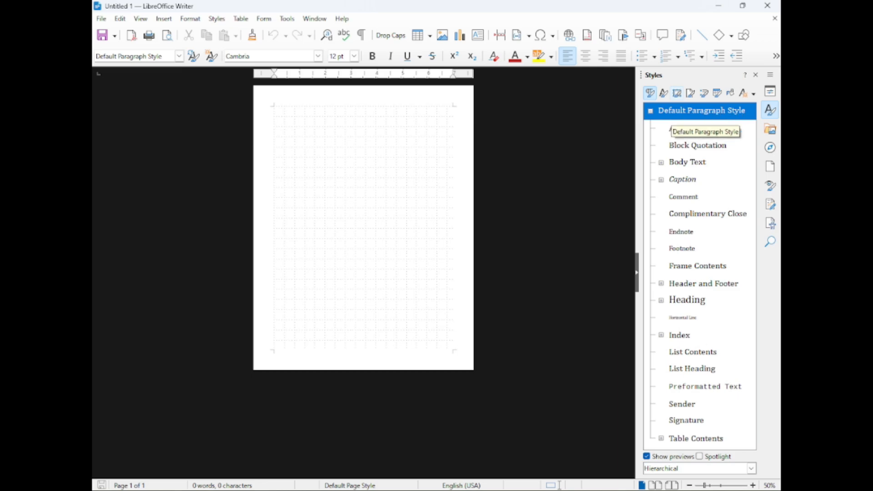
Step: Edit the Default Paragraph Style, review its font and spacing settings, and set its alignment to Justified
right_click(673, 116)
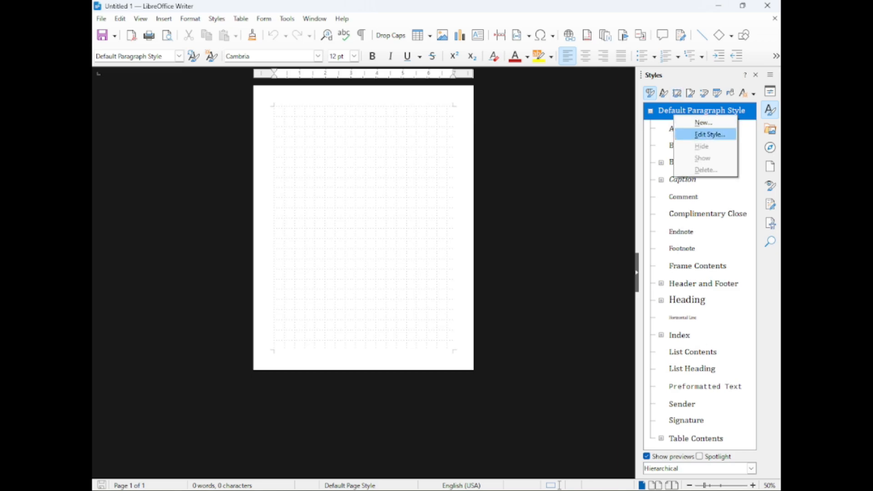
click(709, 134)
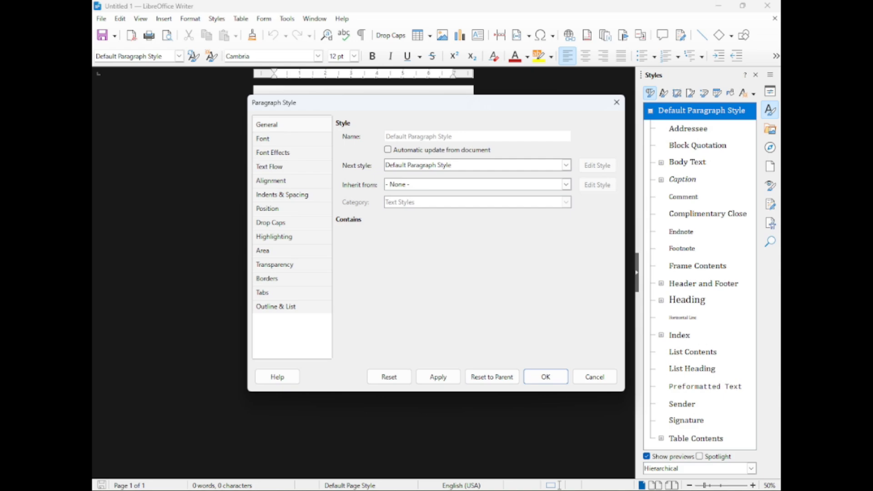
click(263, 139)
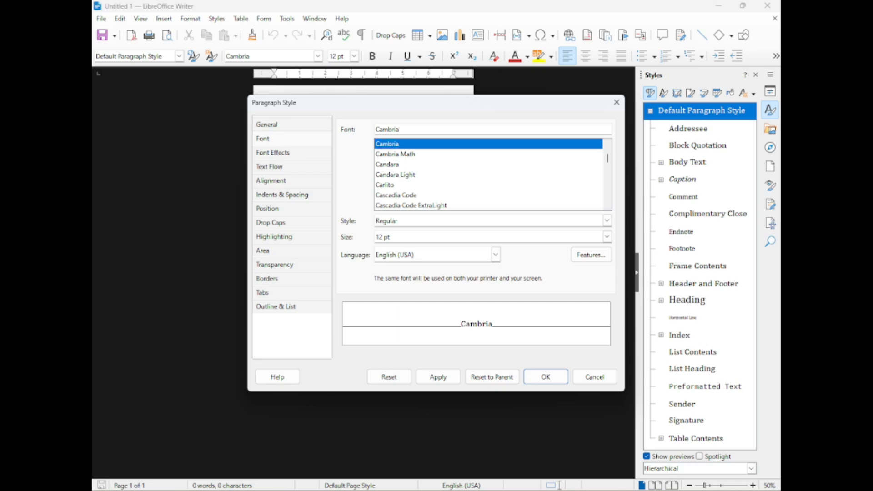
click(282, 194)
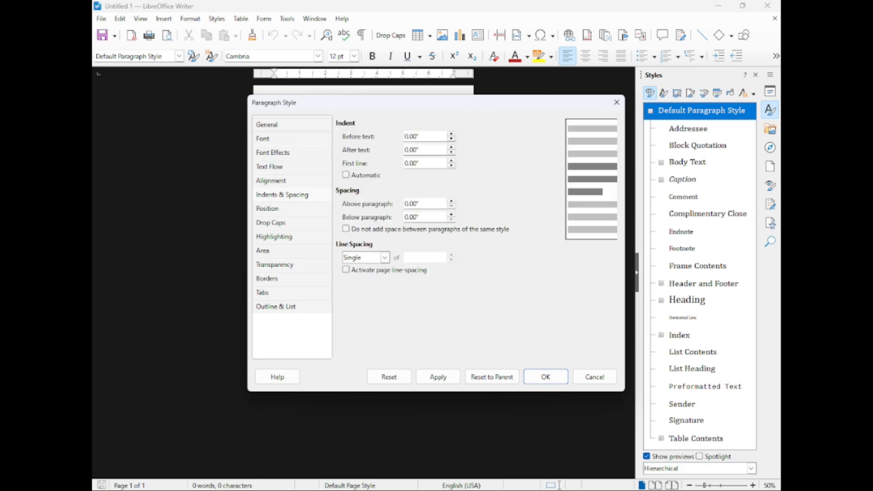
click(271, 181)
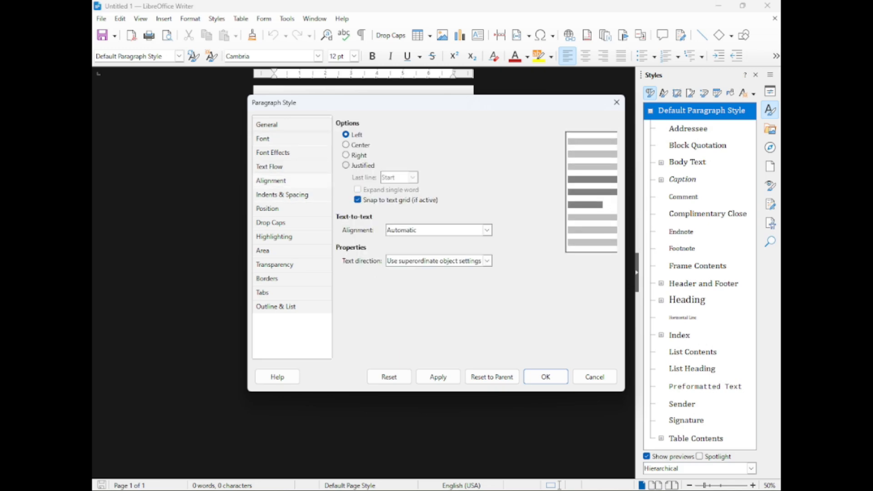
click(346, 165)
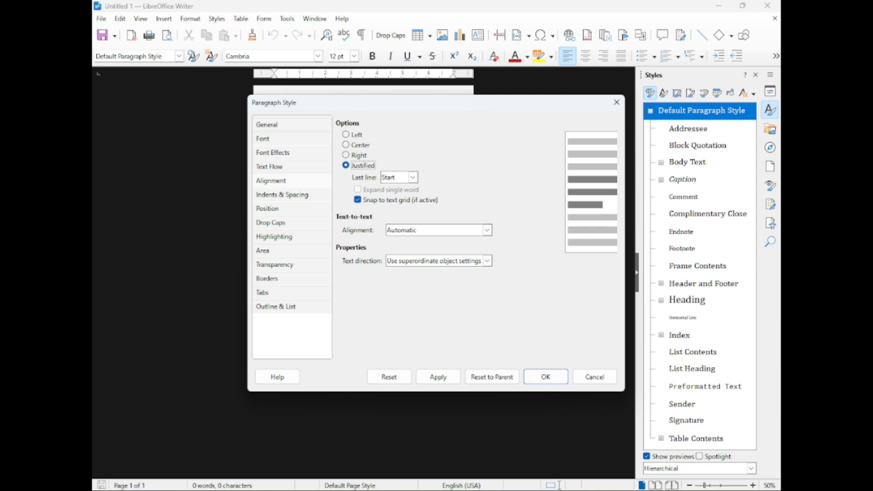
Step: Set the Default Paragraph Style's line spacing to Proportional at 120%
click(282, 195)
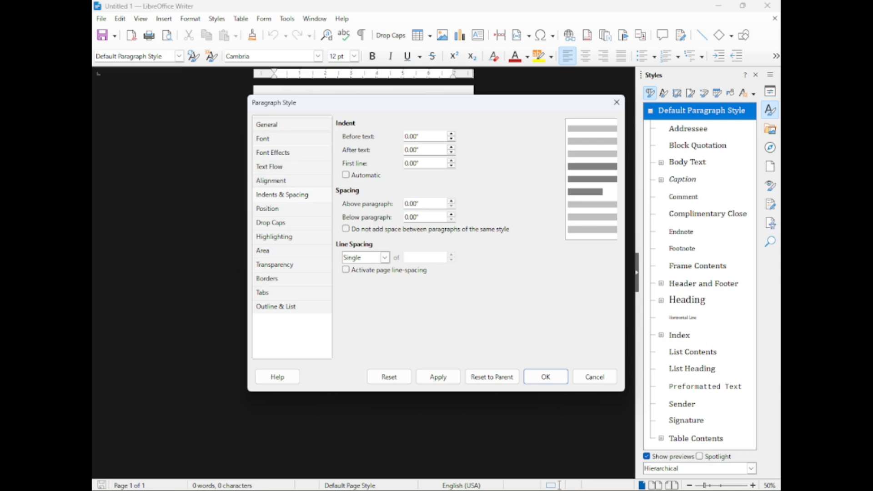
click(385, 258)
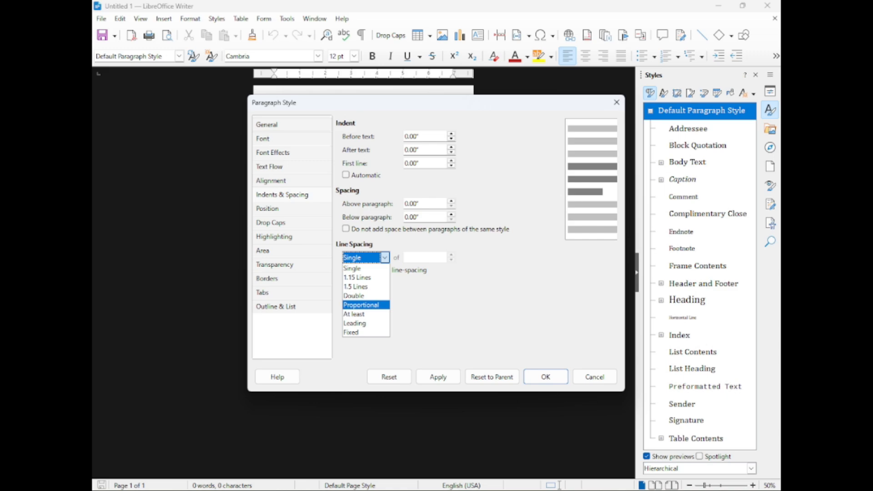
key(Return)
key(Tab)
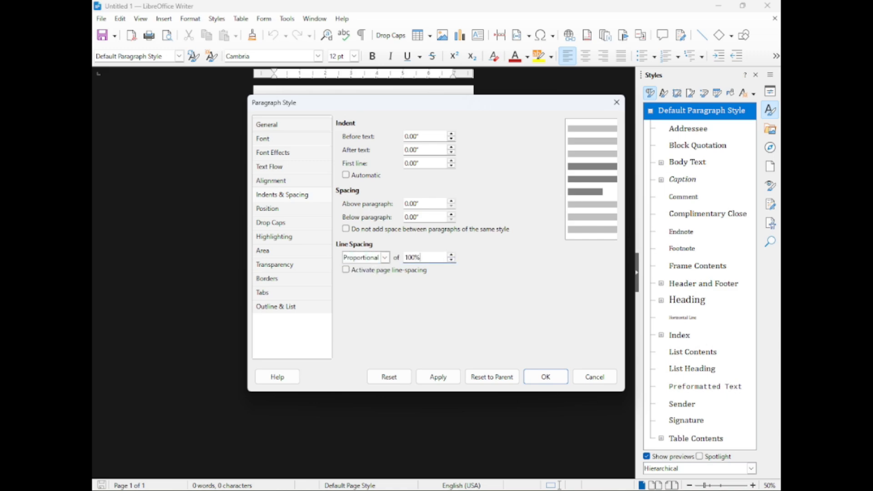
double_click(409, 257)
text(120)
Step: Set the Default Paragraph Style's spacing below paragraph to 0.08" with 0.00" above, and apply the style changes
click(451, 202)
click(451, 201)
click(451, 206)
click(451, 214)
click(451, 214)
click(438, 377)
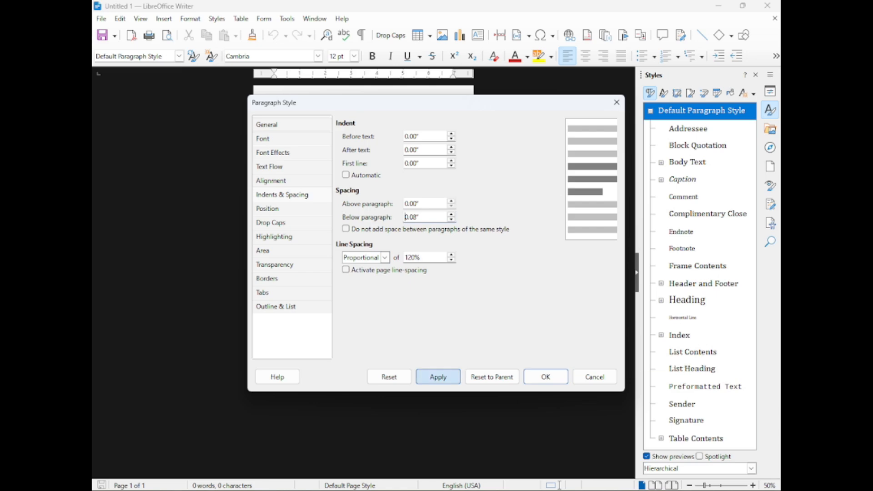
click(545, 377)
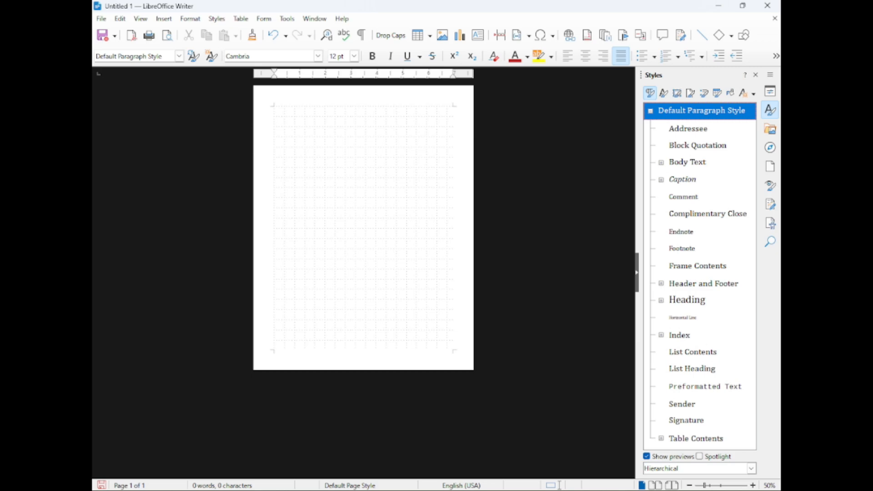
Step: Edit the Body Text style and turn on automatic hyphenation in its text flow settings
click(661, 163)
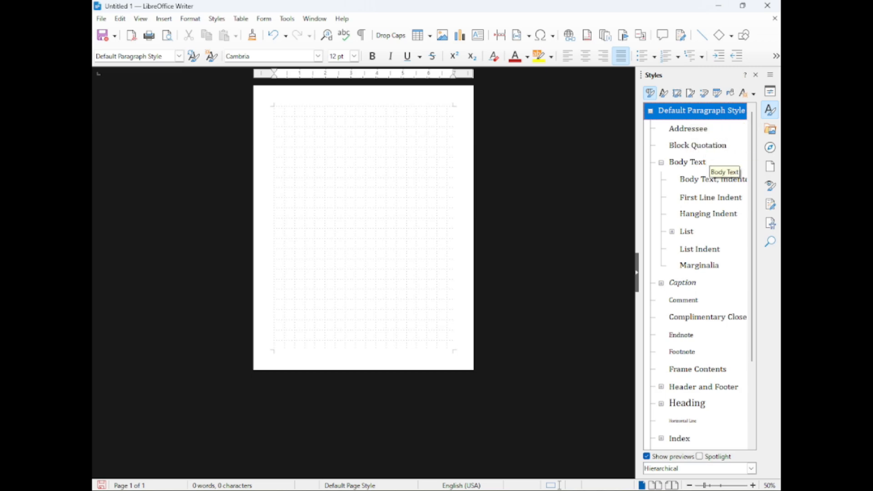
click(702, 163)
right_click(703, 163)
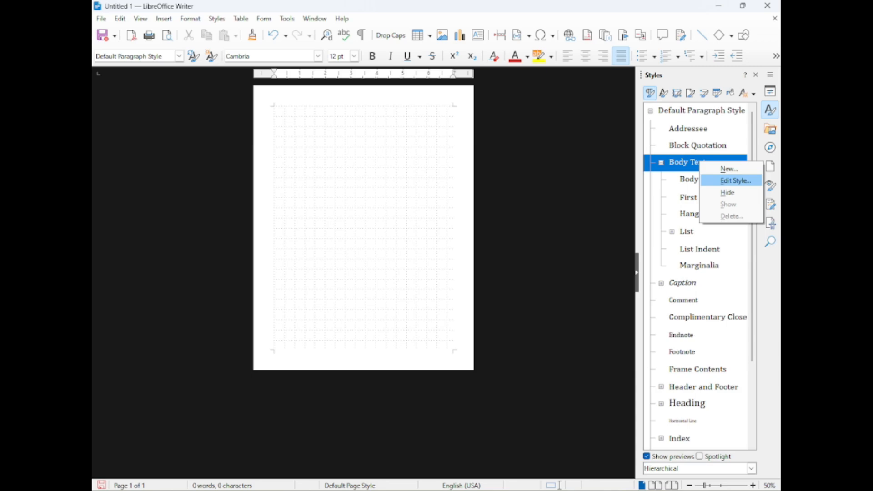
click(731, 180)
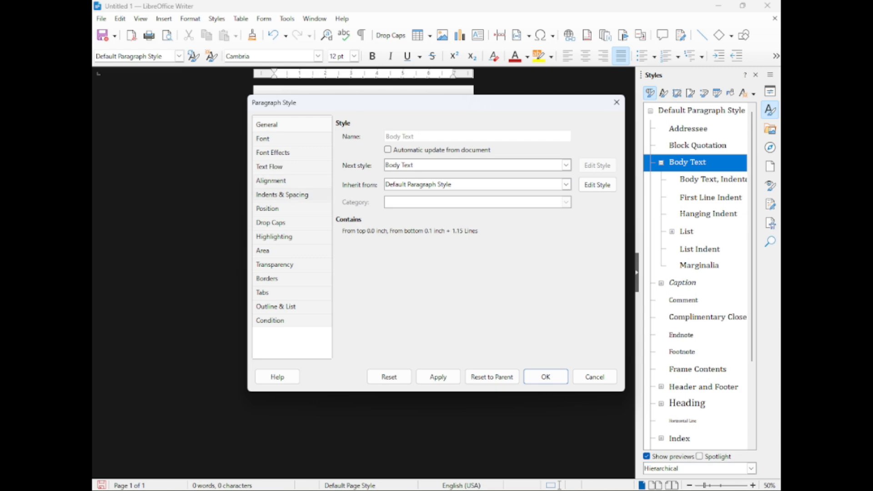
click(282, 195)
click(269, 167)
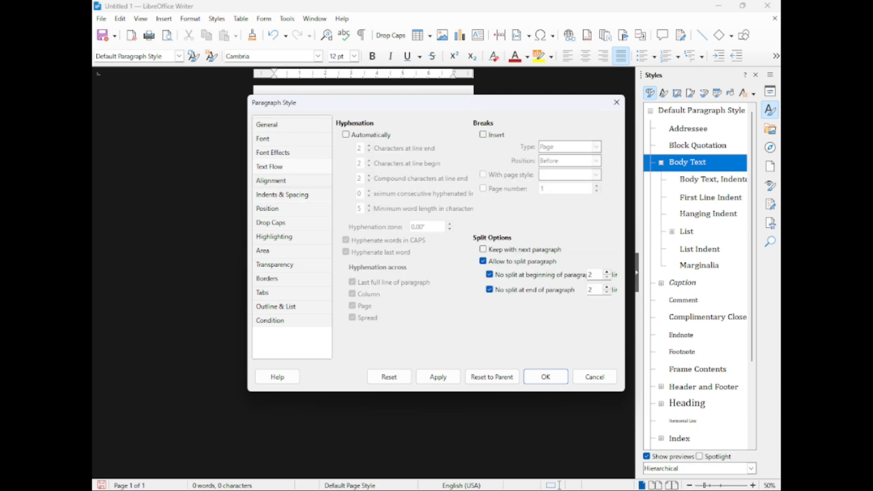
click(346, 135)
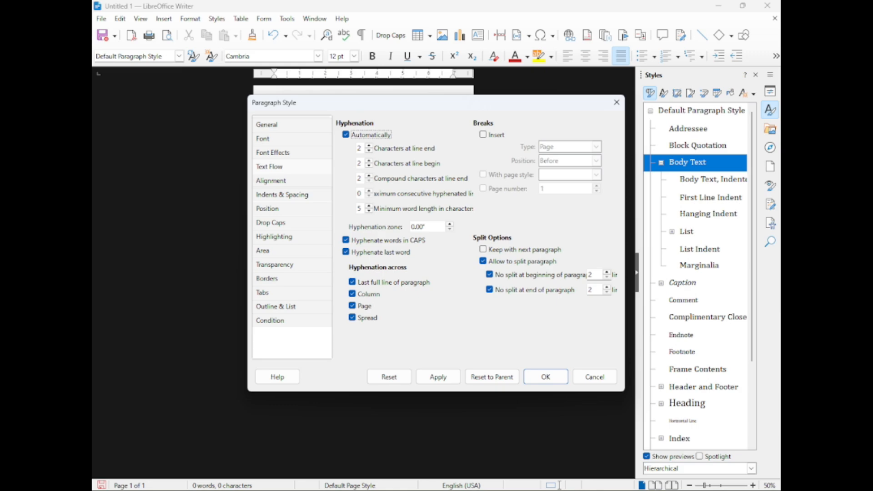
Step: Set the Body Text style's first line indent to 0.20"
click(282, 194)
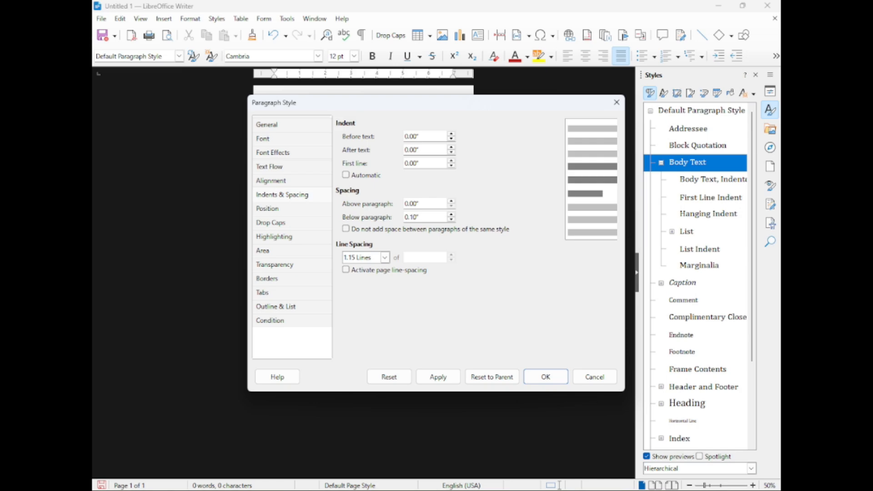
click(451, 160)
drag(420, 163, 403, 163)
text(.2)
Step: Set Body Text's line spacing to Proportional at 120% and its spacing below paragraph to 0.08", and save the style
click(384, 257)
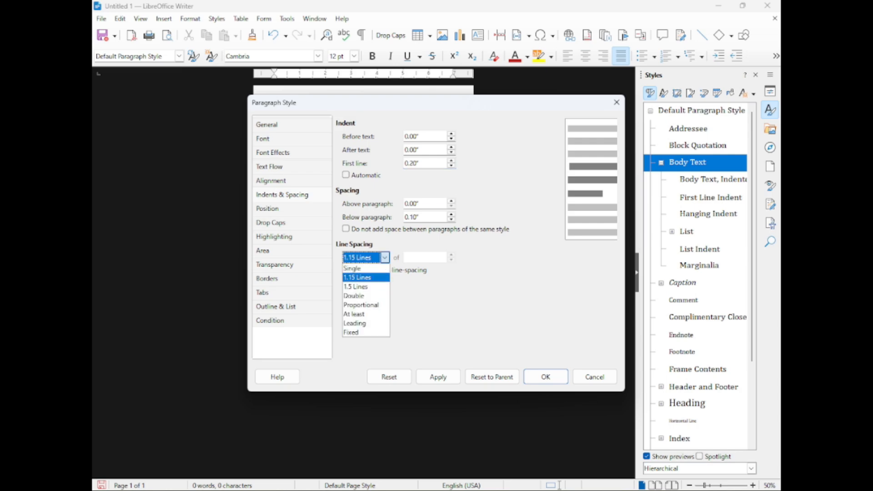
click(361, 305)
key(Tab)
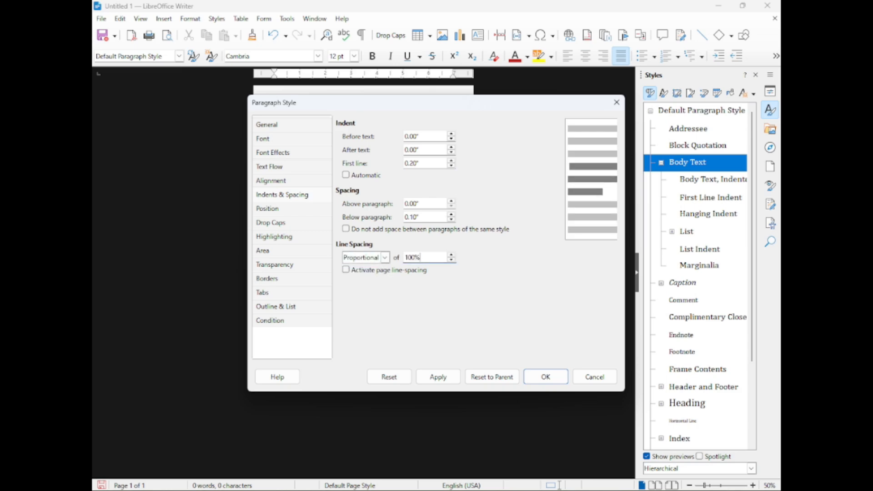
text(120)
click(405, 217)
click(451, 219)
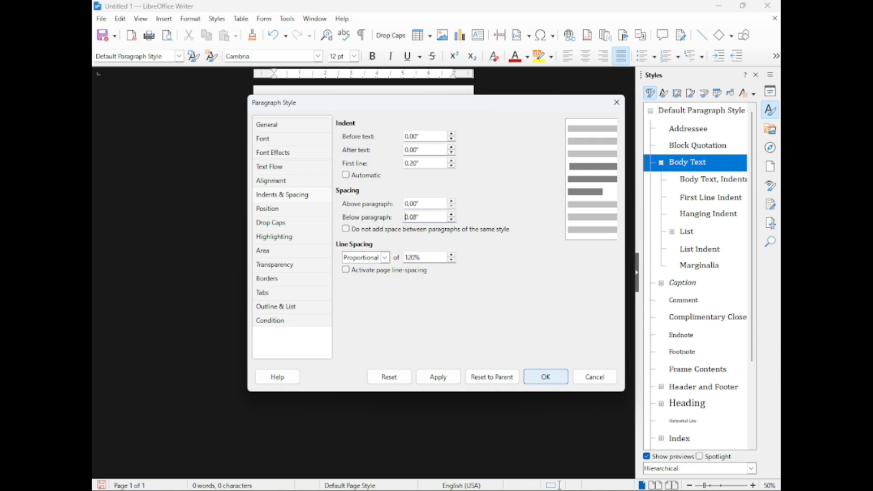
click(545, 376)
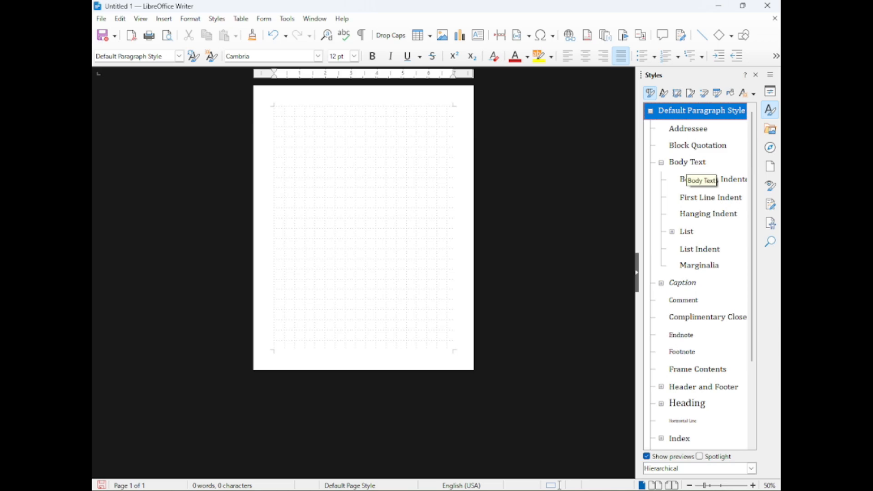
Step: Create a new paragraph style based on Body Text and name it Drop Cap Body Text
click(688, 163)
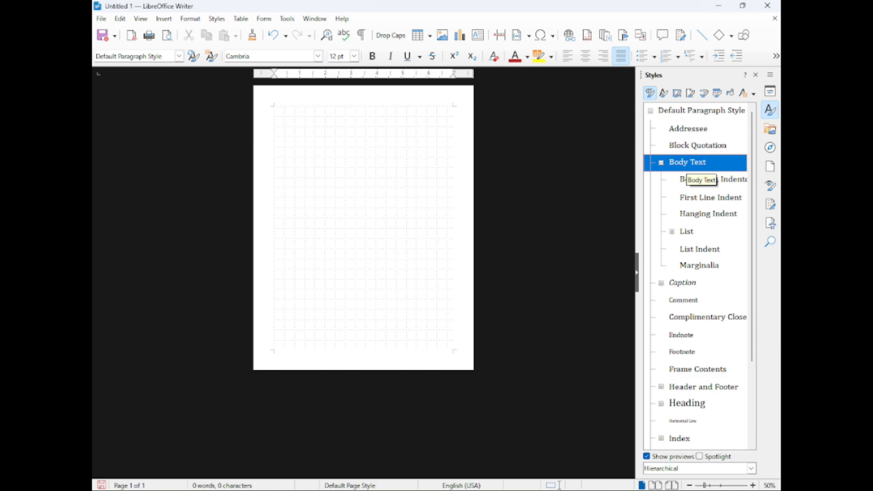
right_click(684, 162)
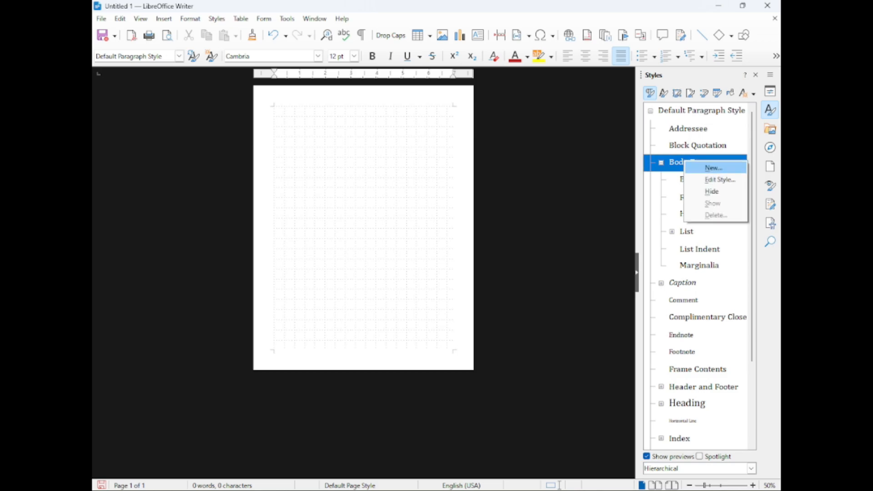
click(713, 168)
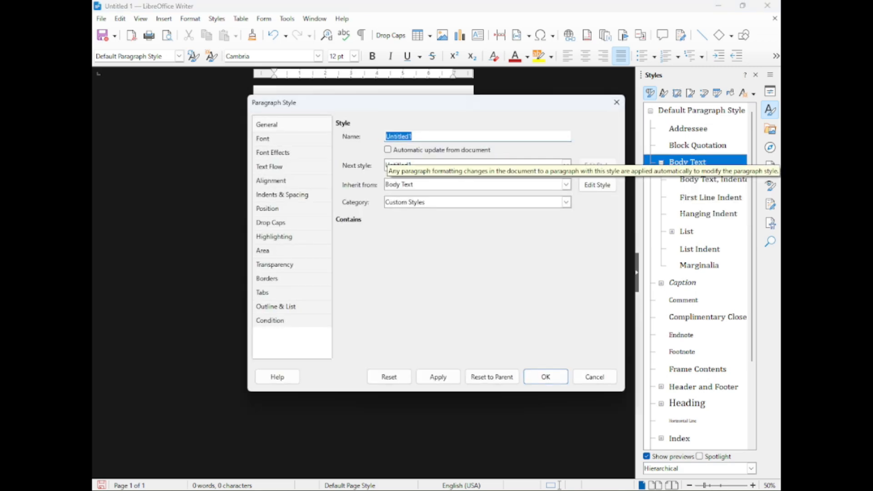
text(Drop Cap Bod)
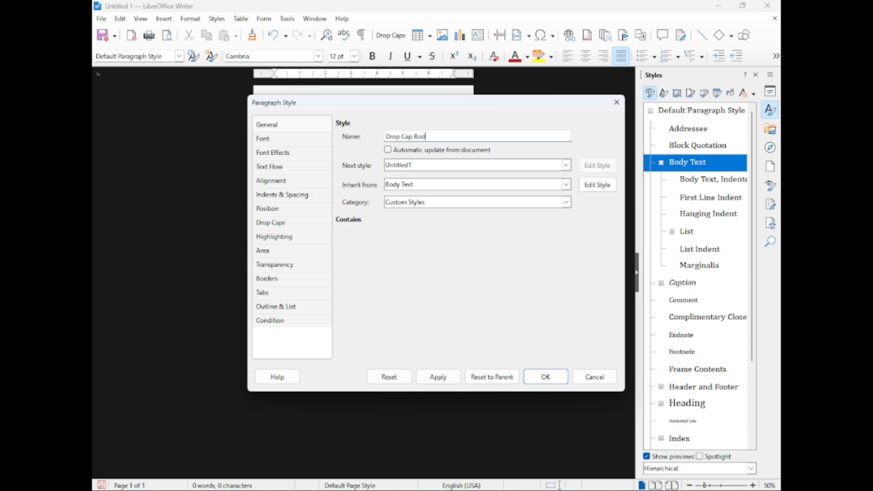
text(y Text)
Step: Set the next style of Drop Cap Body Text to Body Text
click(566, 165)
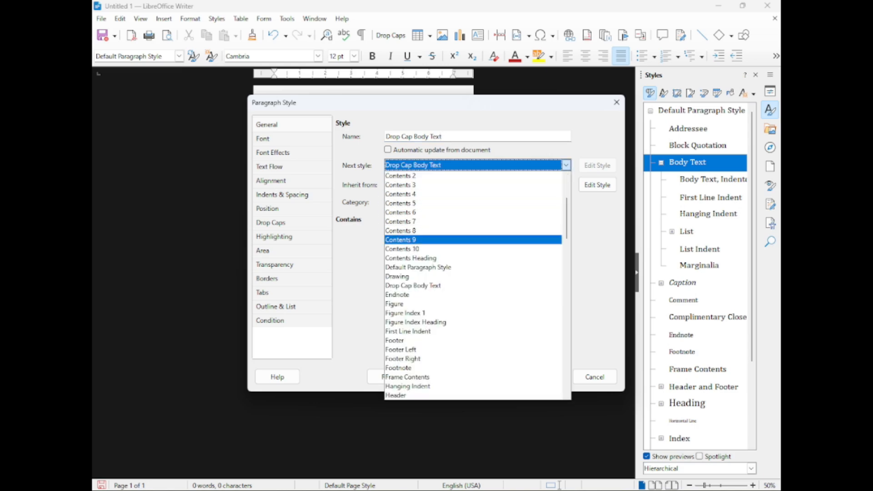
scroll(473, 282, down, 6)
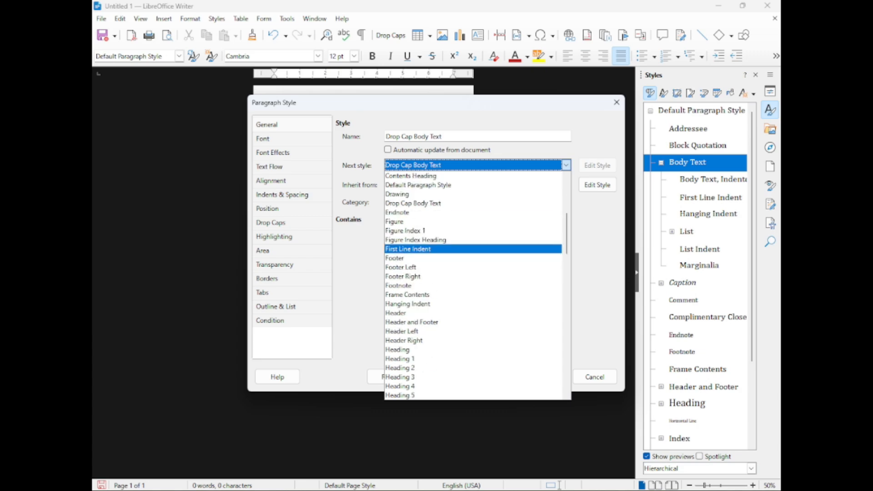
scroll(472, 282, down, 6)
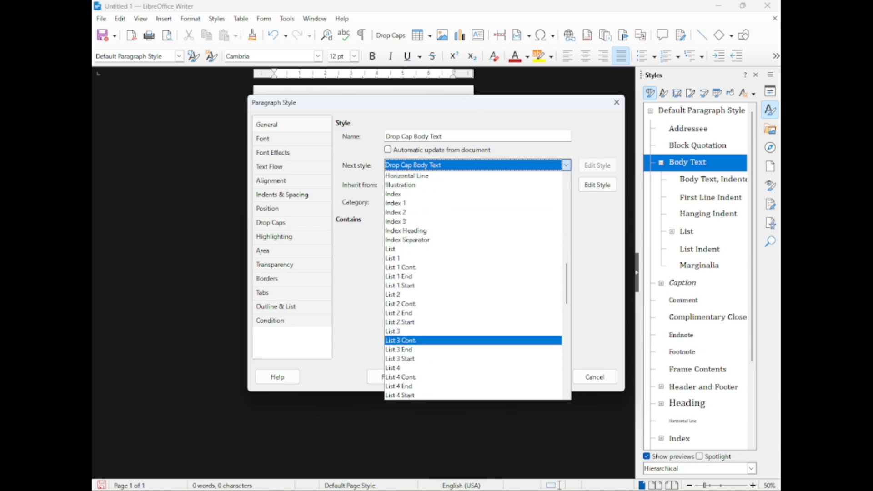
scroll(473, 282, up, 15)
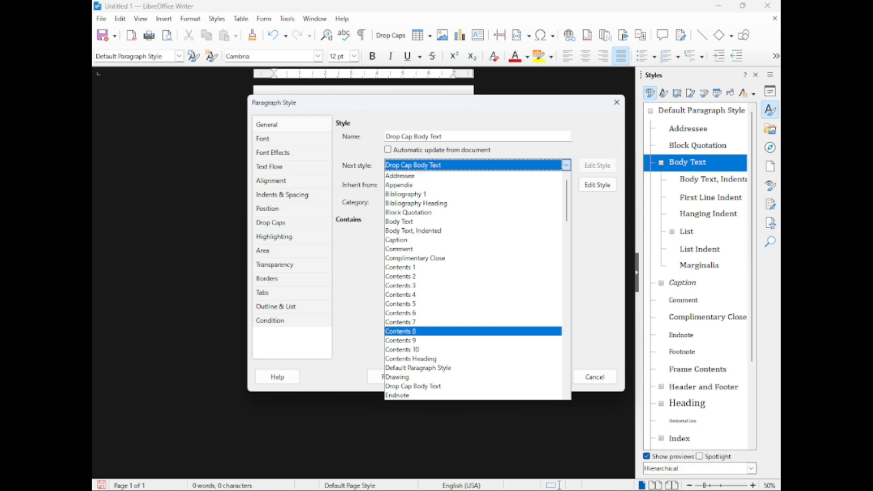
click(413, 231)
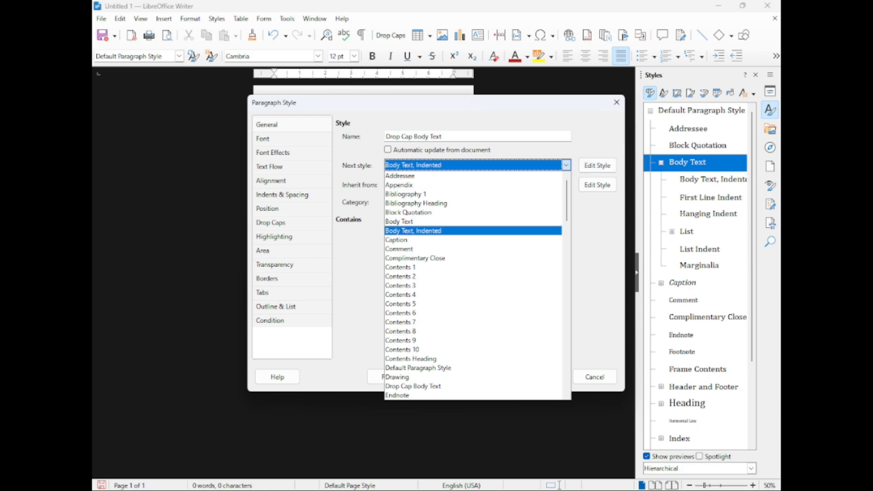
key(Up)
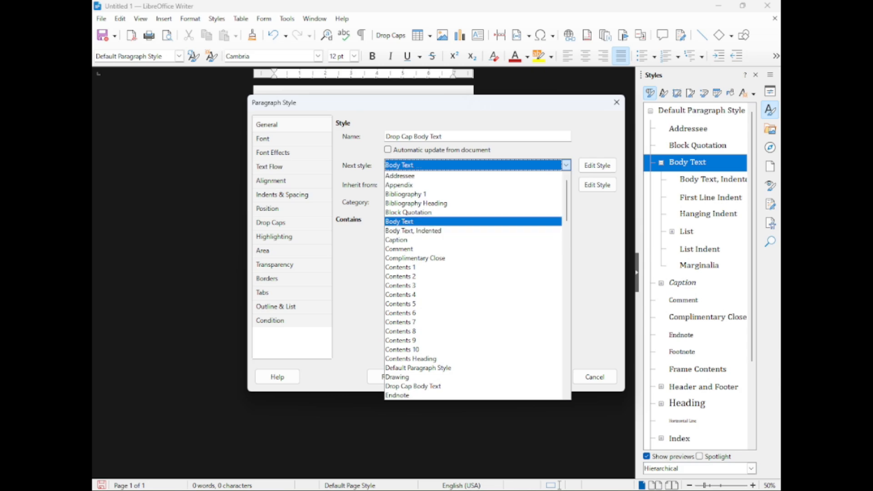
key(Return)
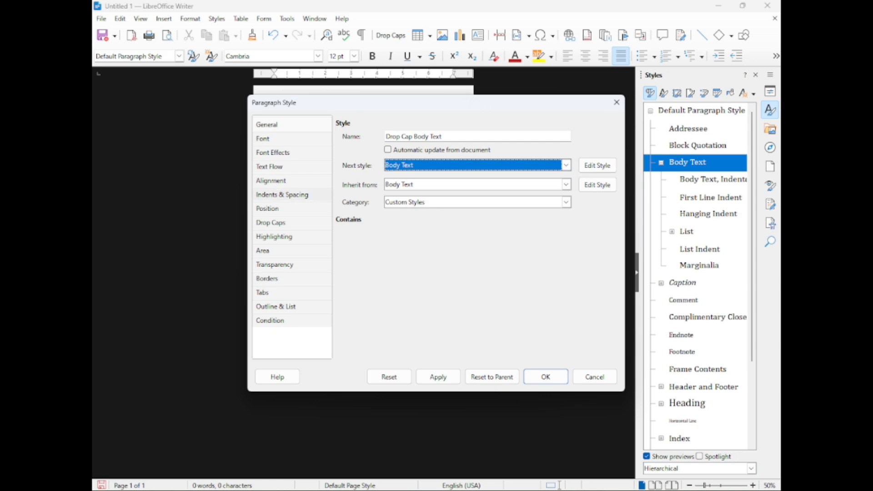
Step: Set the first line indent of Drop Cap Body Text to 0
click(282, 195)
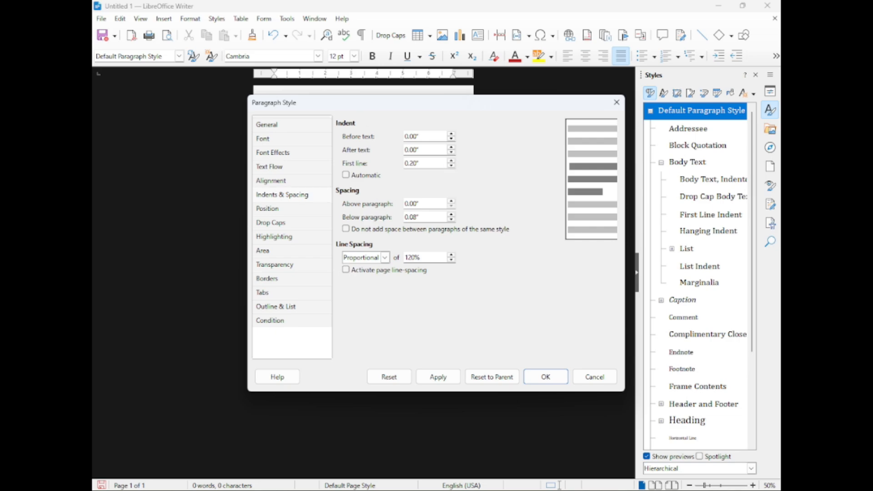
drag(420, 163, 404, 164)
text(0)
Step: Turn on drop caps for Drop Cap Body Text, spanning 2 lines with the Drop Caps character style, and save the style
click(271, 222)
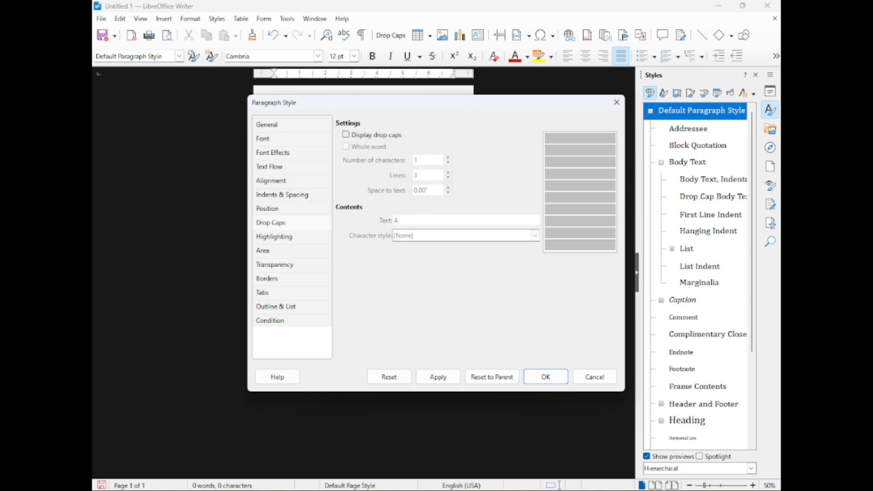
click(346, 134)
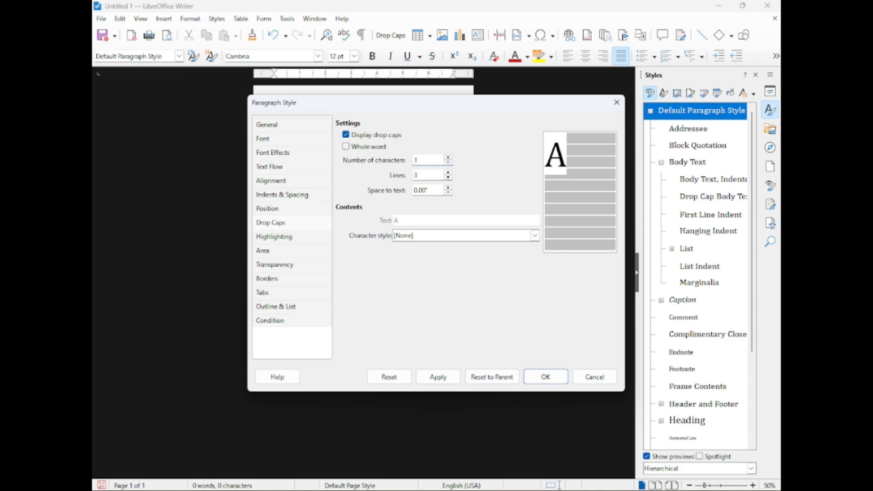
click(448, 177)
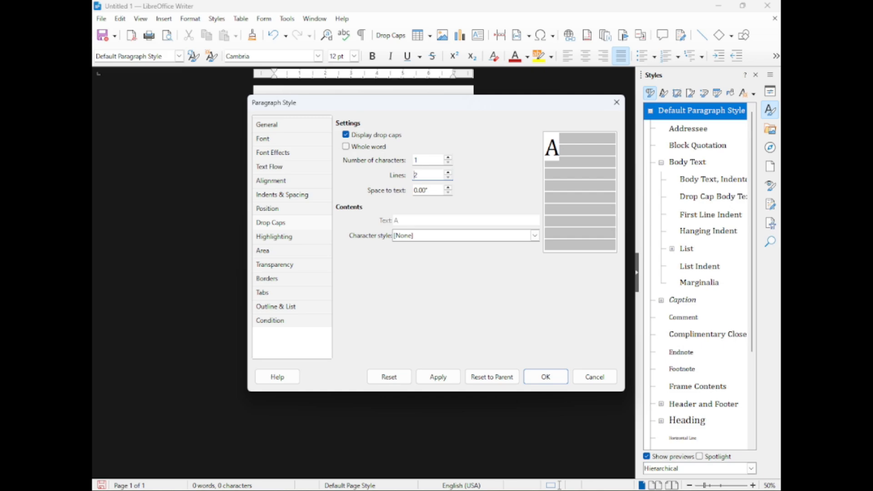
click(534, 236)
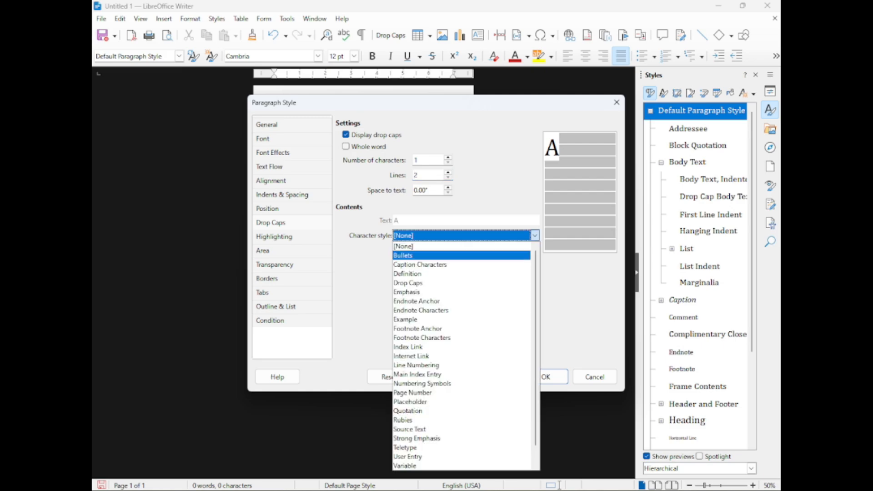
key(Down)
key(Down)
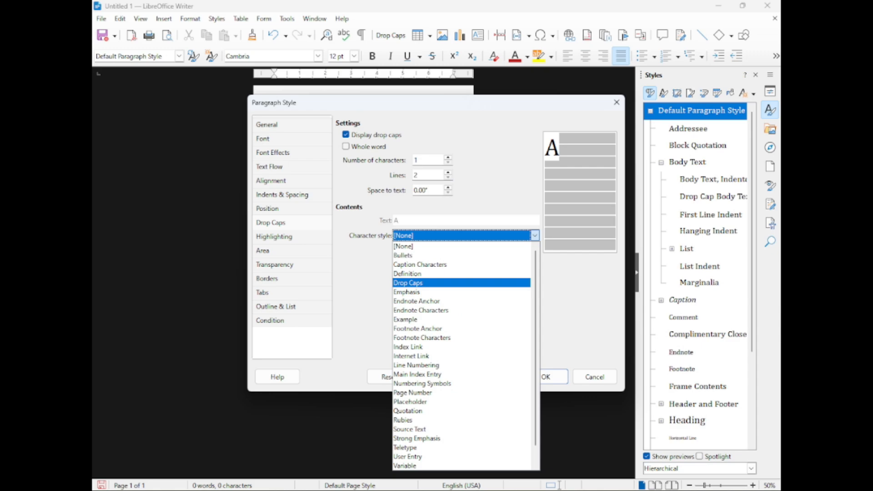
key(Return)
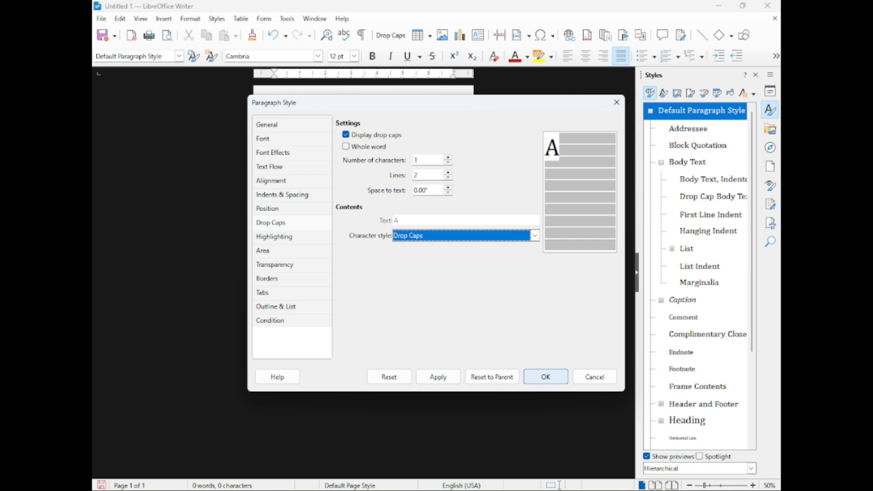
click(545, 377)
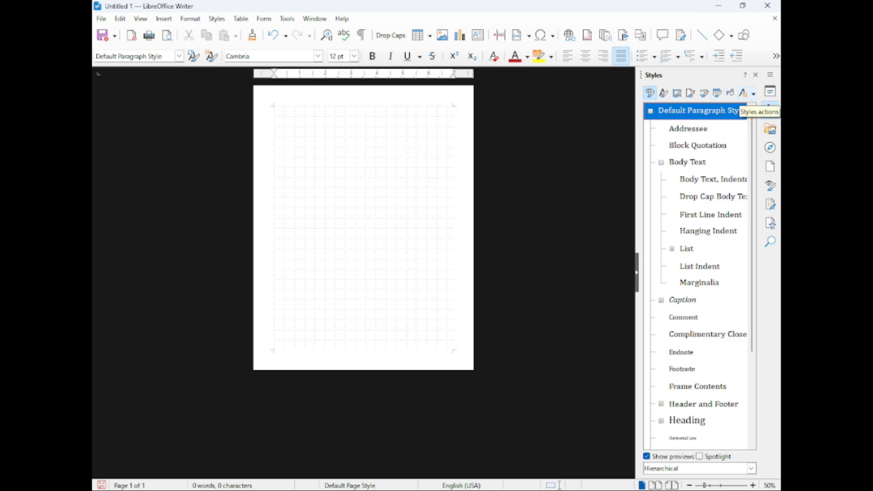
Step: Change the Drop Caps character style's font to ZallmanCaps and save the style
click(744, 93)
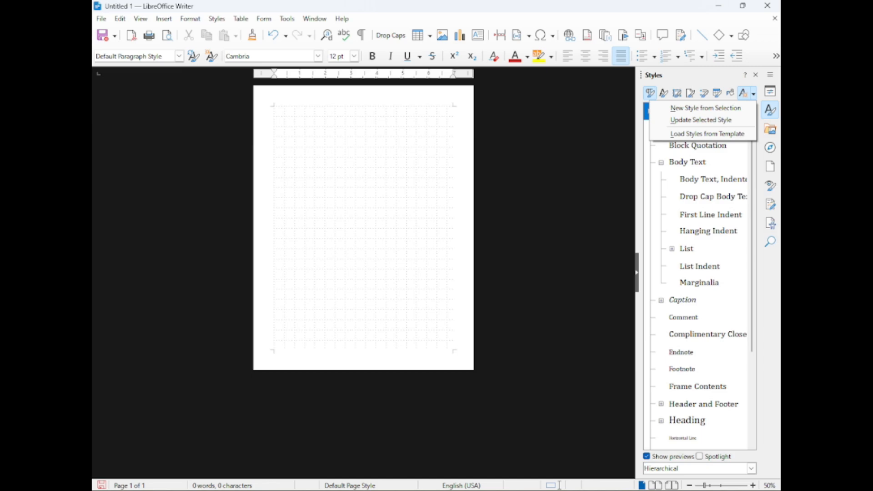
key(Escape)
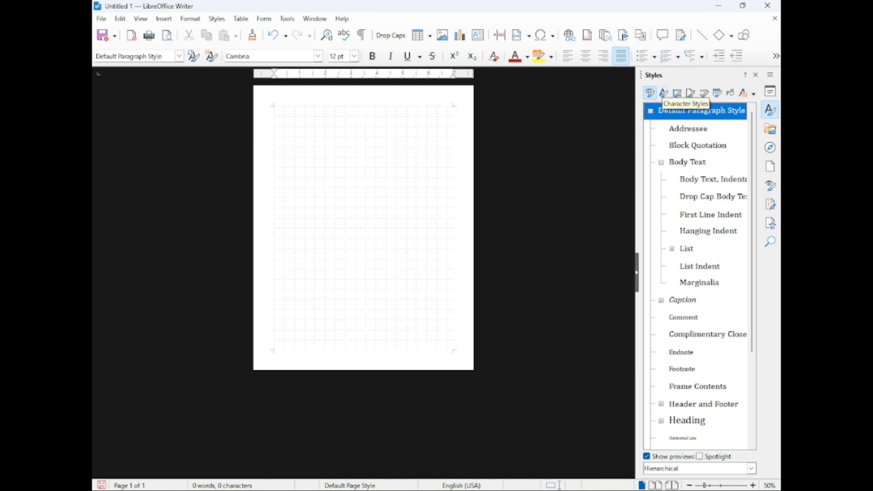
click(663, 92)
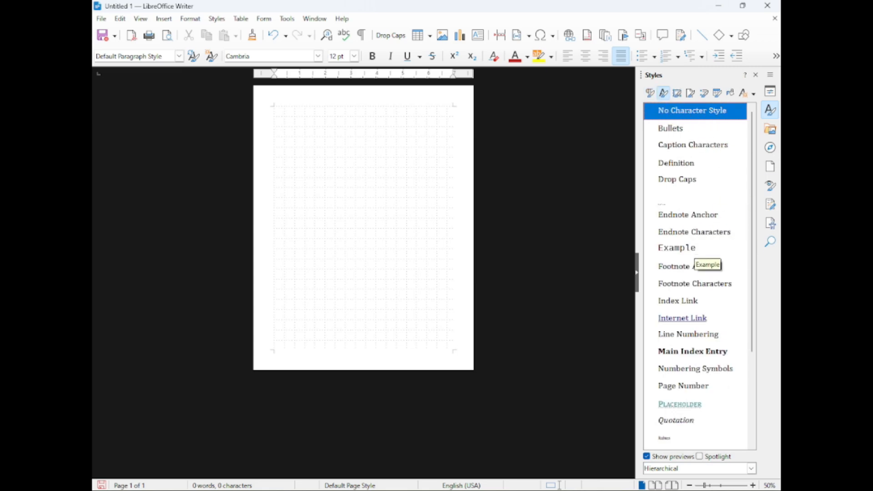
click(676, 182)
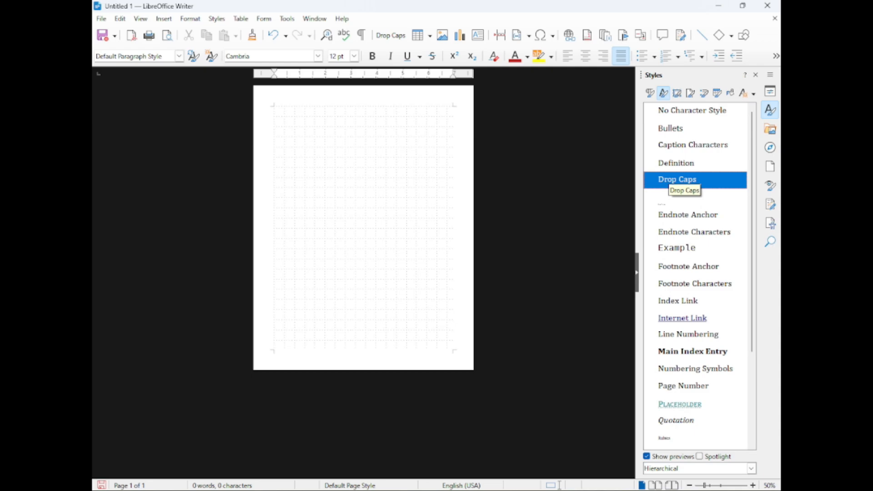
right_click(672, 181)
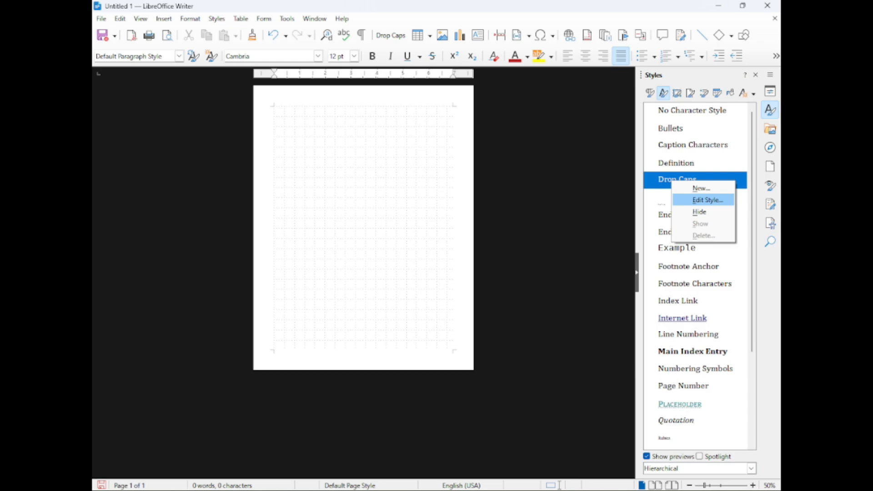
click(707, 200)
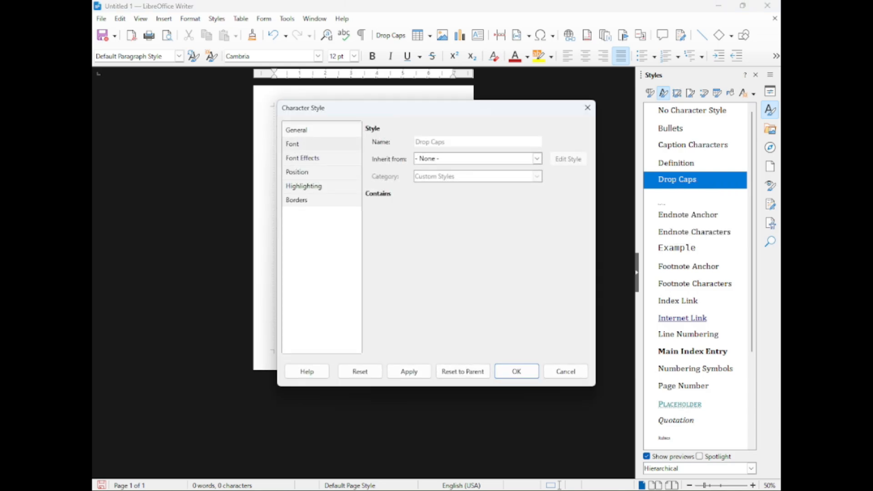
click(293, 144)
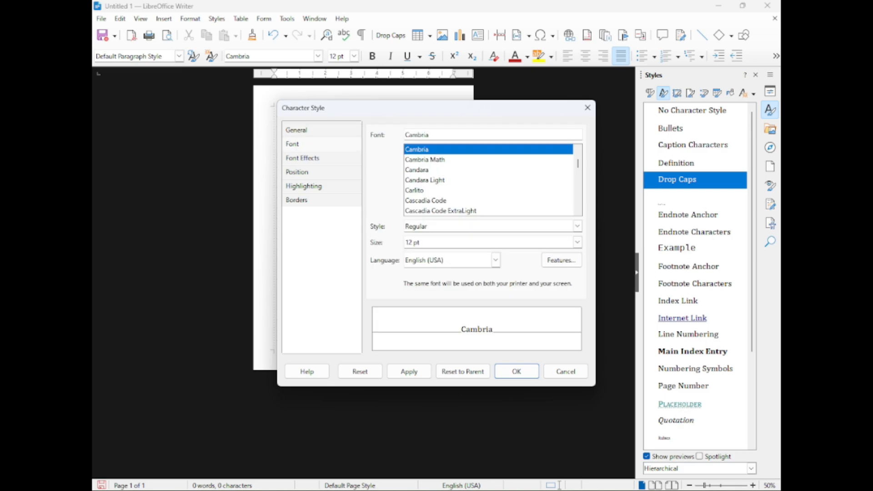
scroll(488, 180, down, 20)
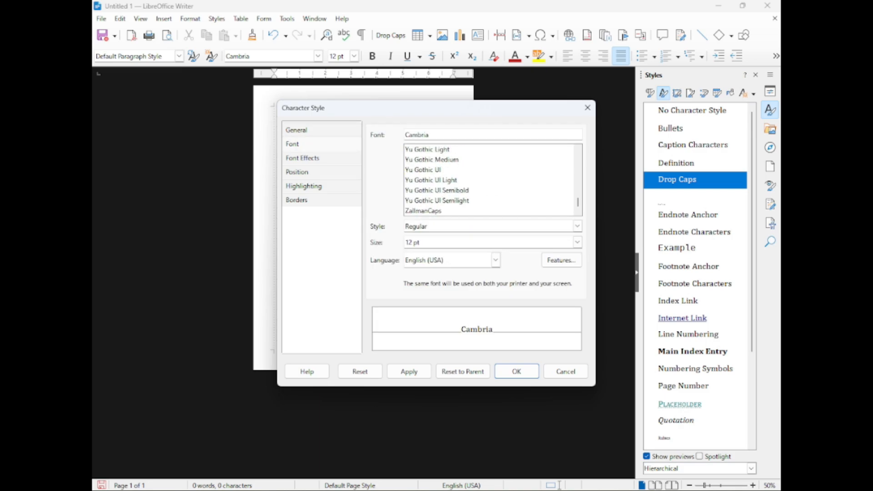
click(423, 211)
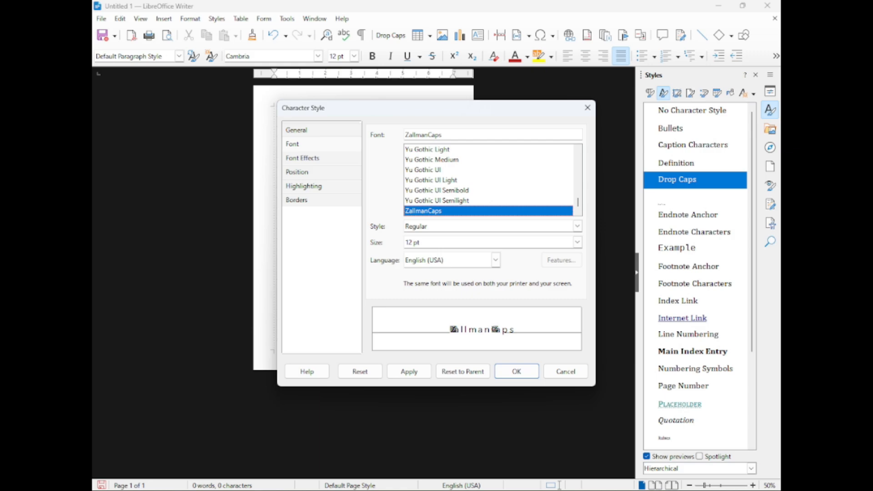
click(516, 370)
click(685, 181)
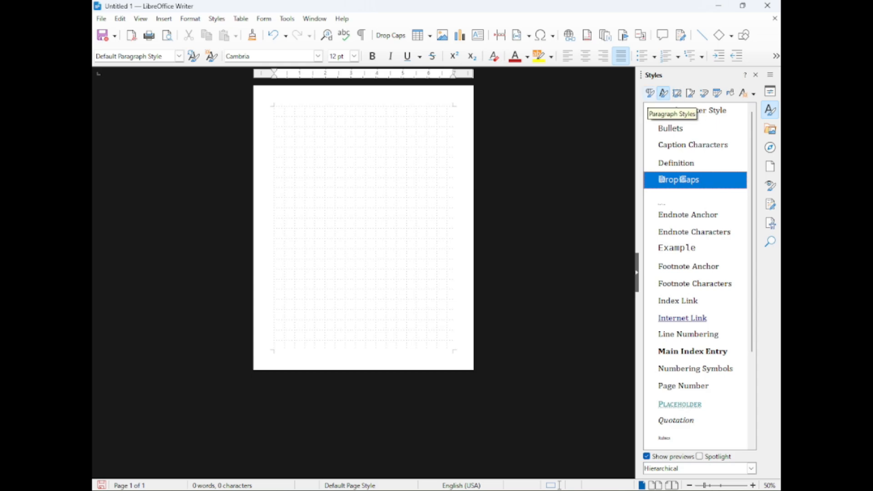
Step: Return to the paragraph styles and edit the Heading style, setting its alignment to Center
click(650, 93)
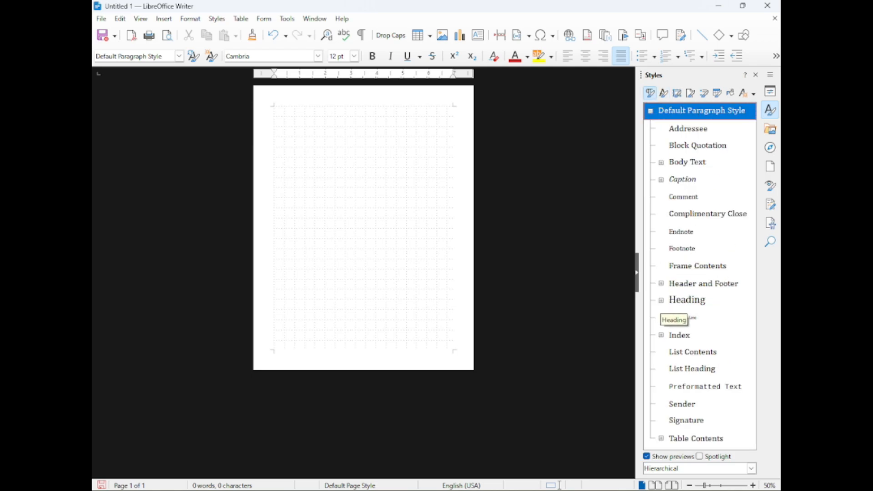
click(661, 300)
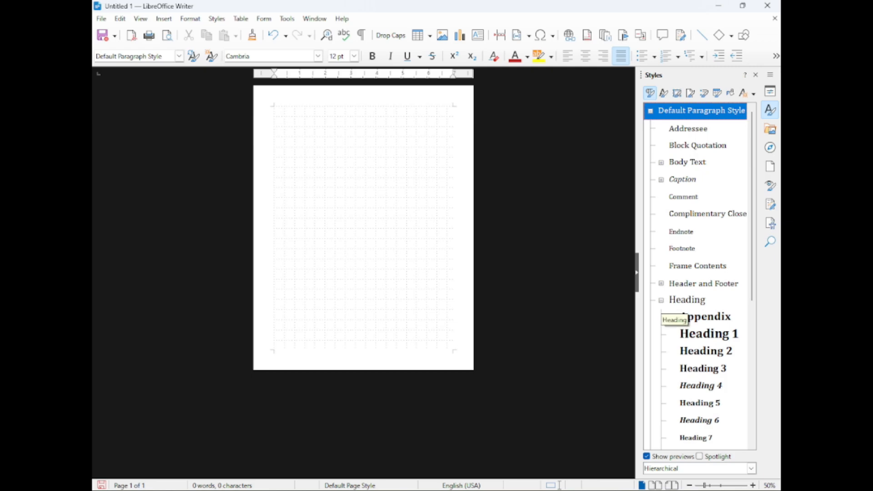
right_click(690, 300)
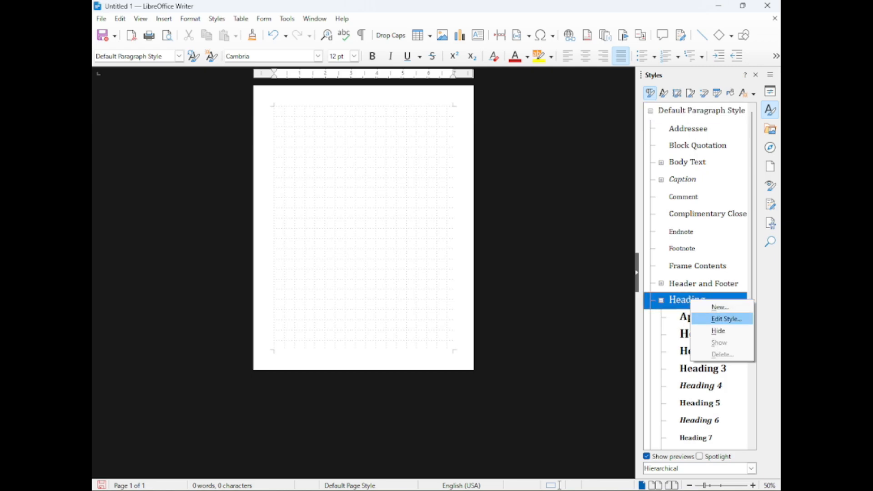
key(Return)
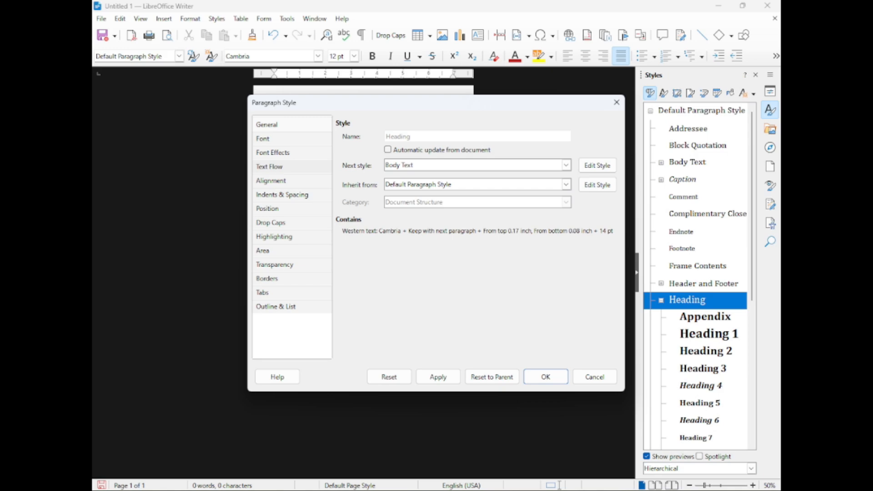
click(271, 181)
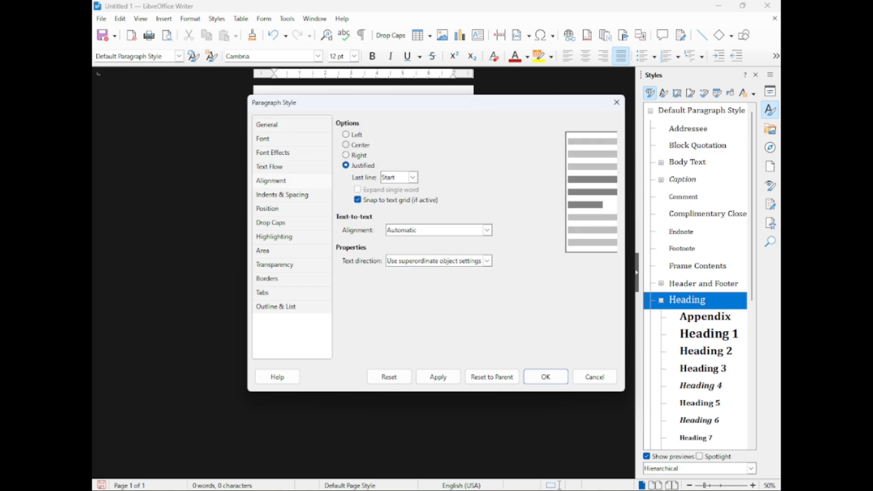
click(346, 145)
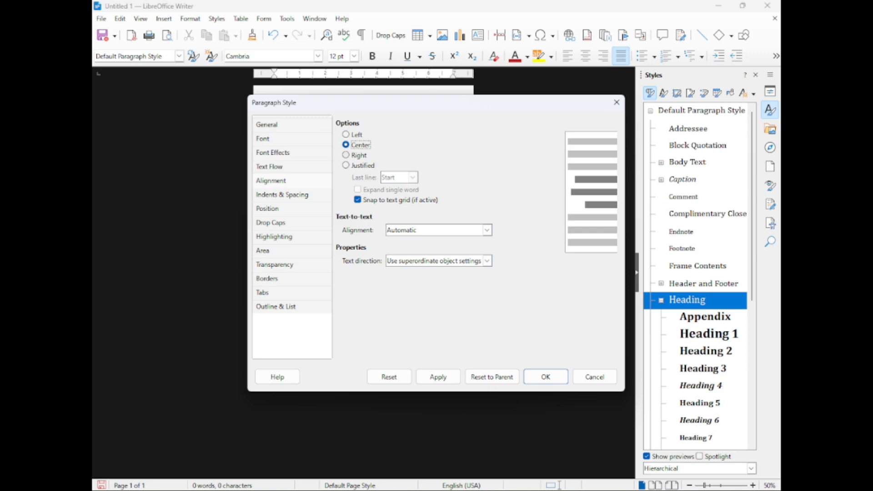
Step: Reduce the Heading style's spacing above the paragraph and save the style
click(282, 194)
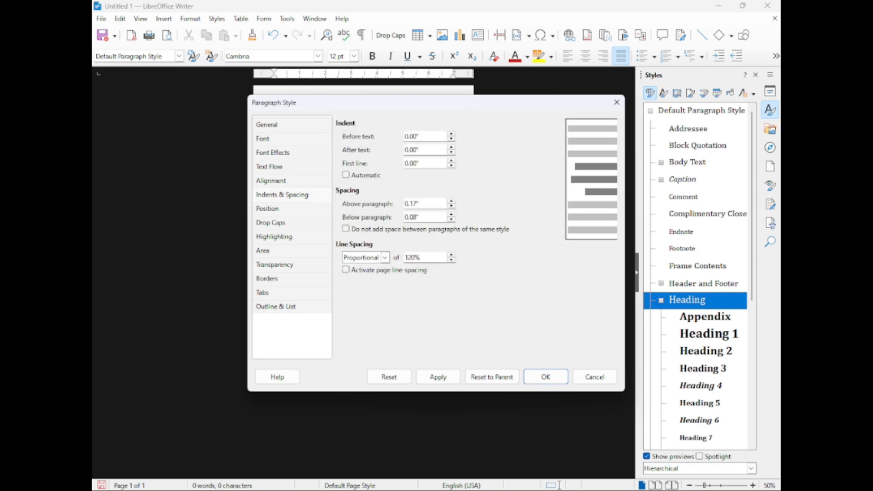
click(451, 206)
click(451, 206)
click(451, 206)
click(451, 207)
click(450, 206)
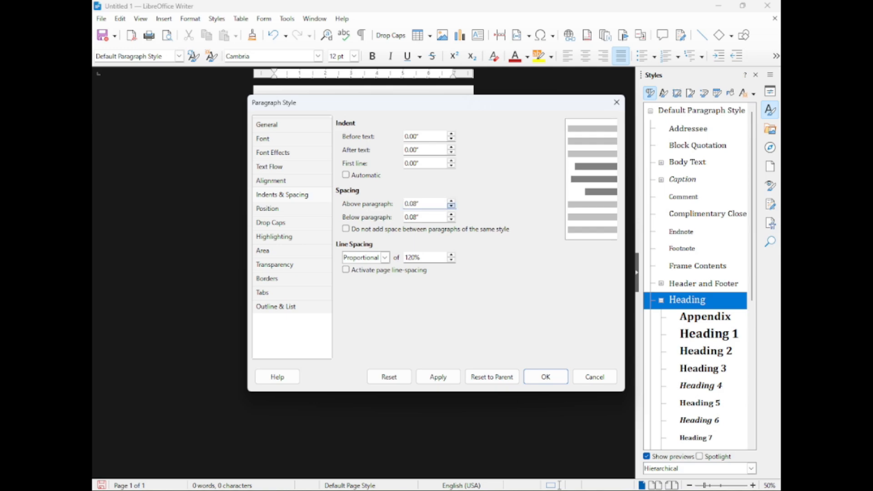
click(451, 206)
click(451, 207)
click(451, 206)
click(451, 207)
click(451, 206)
click(451, 206)
click(451, 200)
click(546, 377)
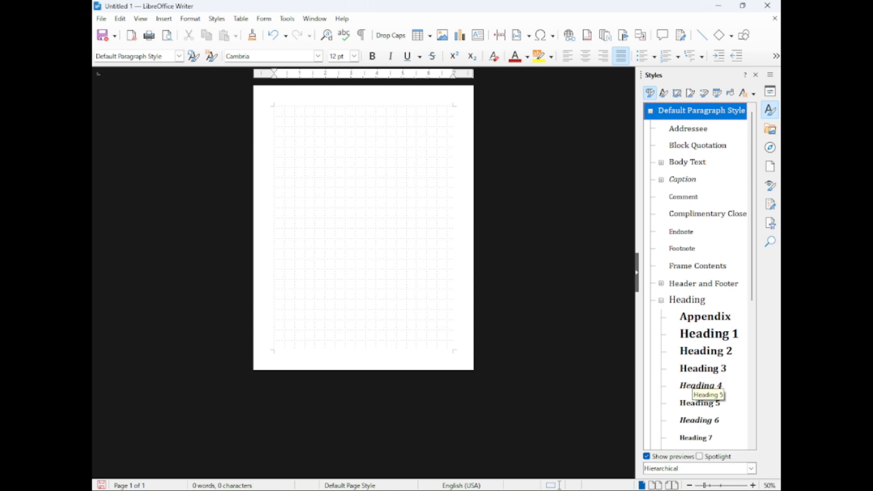
Step: Edit the Heading 1 style and set its spacing above the paragraph to .02
click(694, 336)
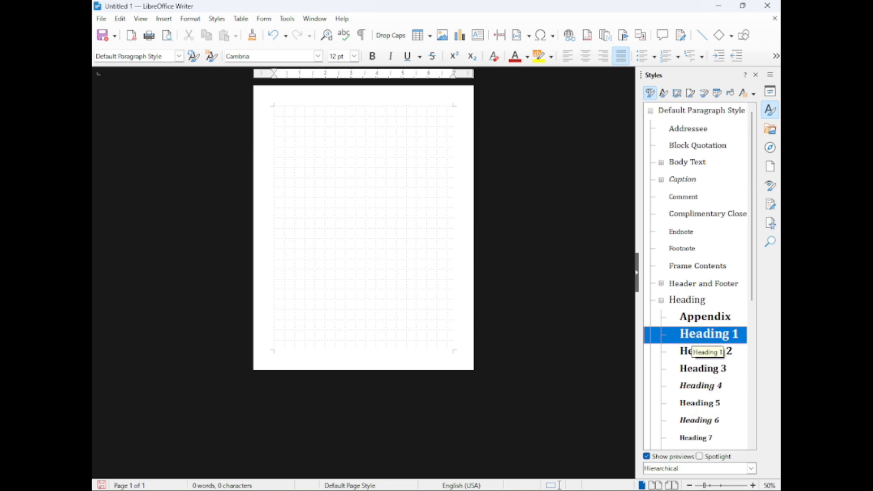
right_click(695, 337)
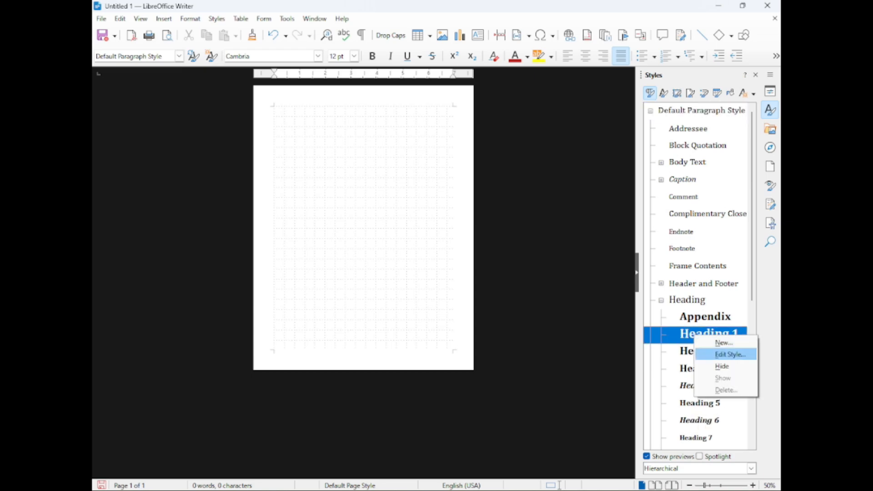
click(731, 354)
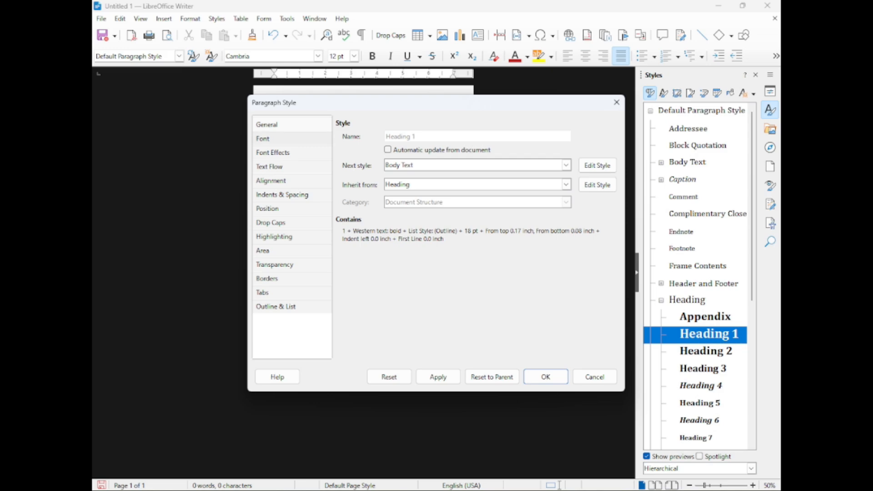
click(273, 153)
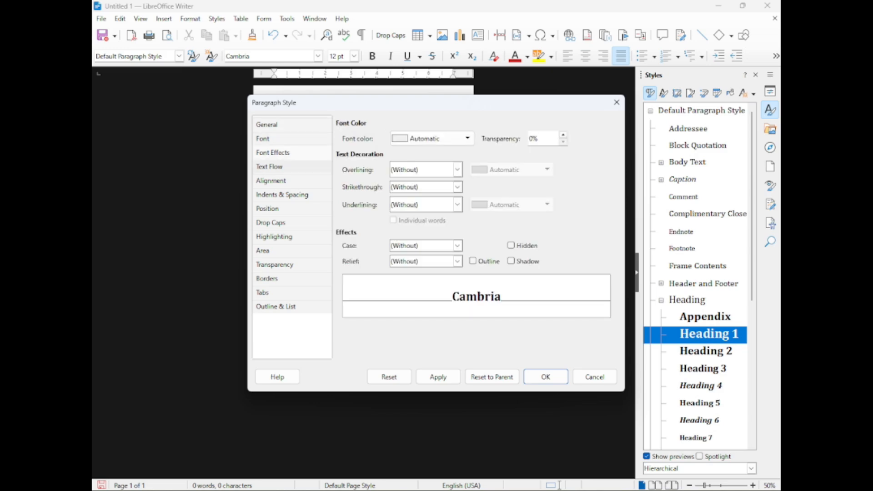
click(271, 180)
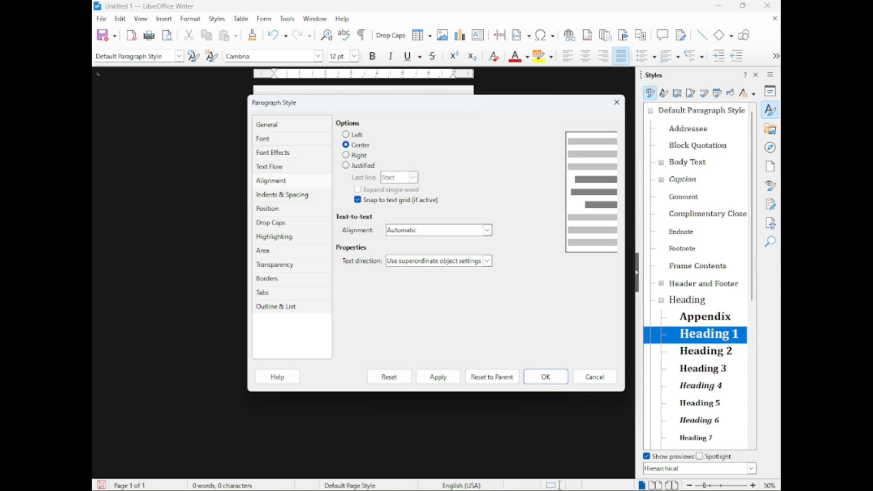
click(282, 195)
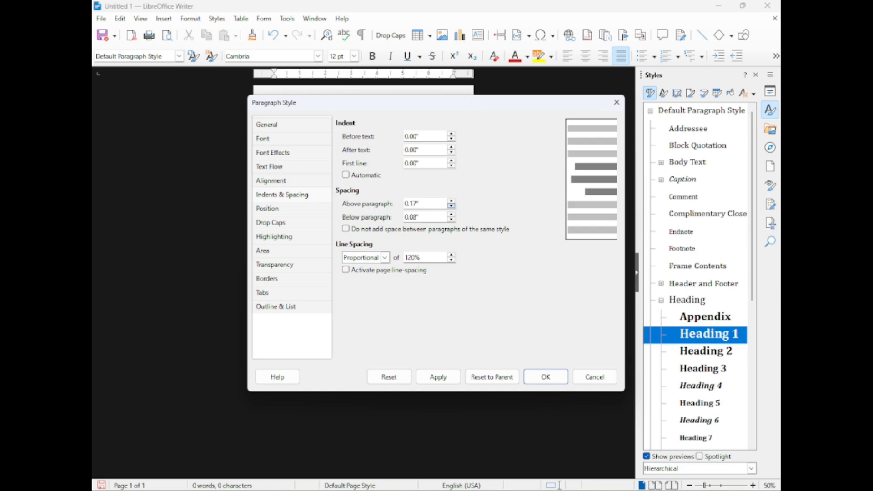
click(451, 205)
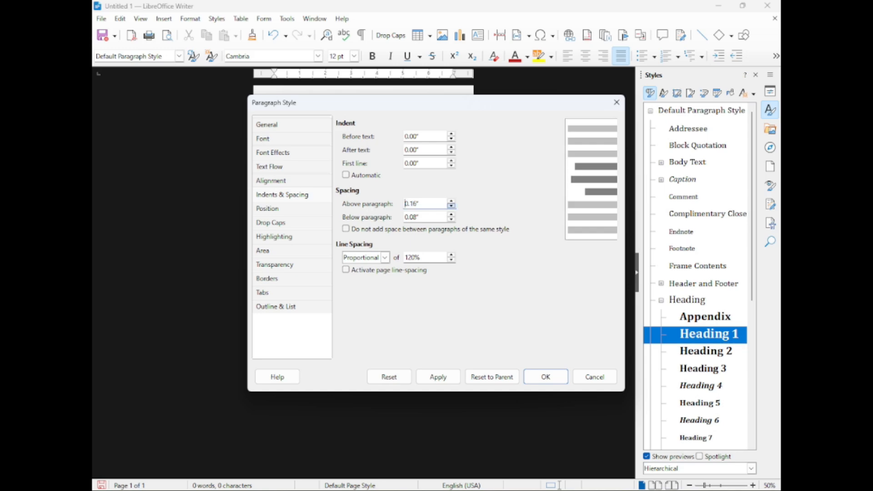
click(451, 206)
click(451, 206)
click(451, 206)
click(451, 206)
drag(420, 204, 403, 204)
text(.02)
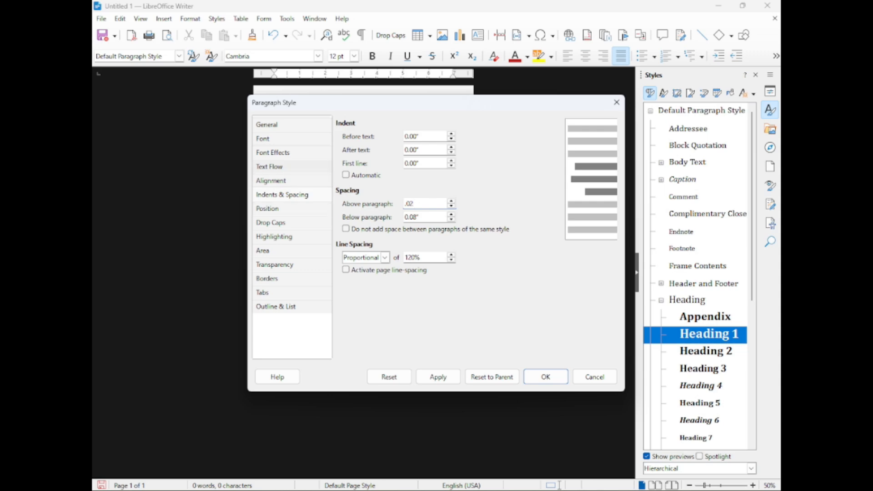
Step: Set the case effect of Heading 1 to Small capitals and save the style
click(273, 153)
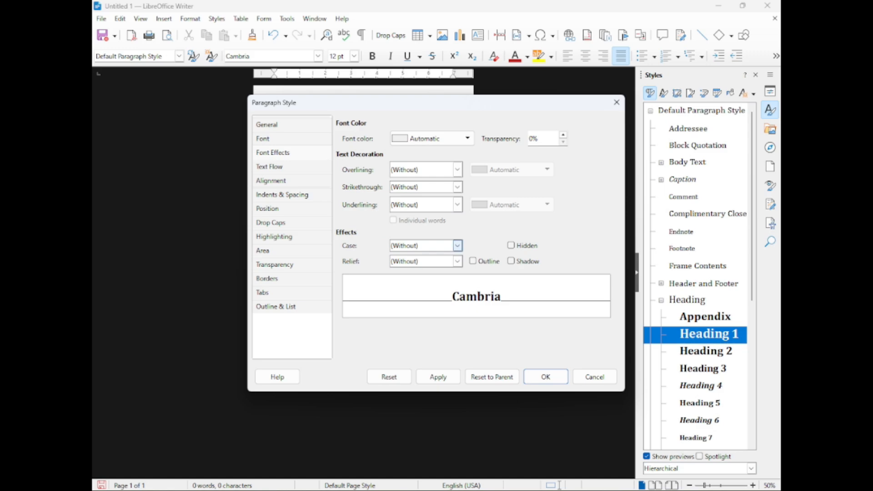
click(458, 246)
key(Down)
key(Down)
key(Down)
key(Down)
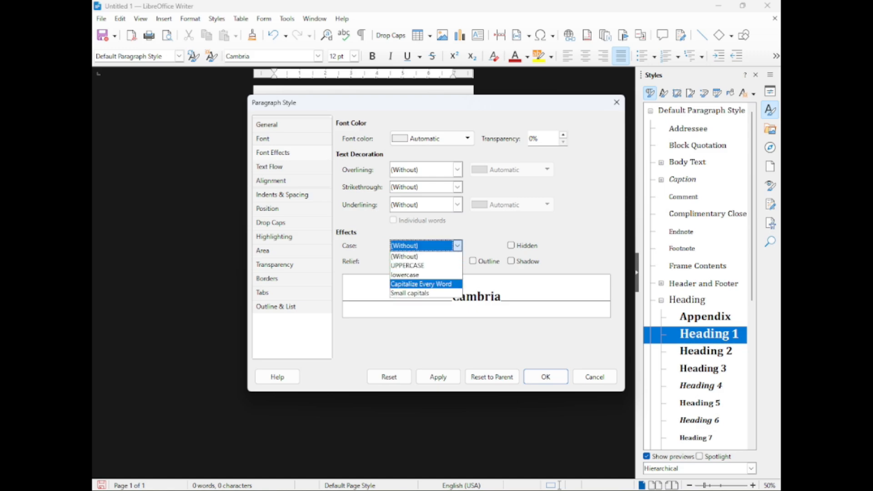
key(Return)
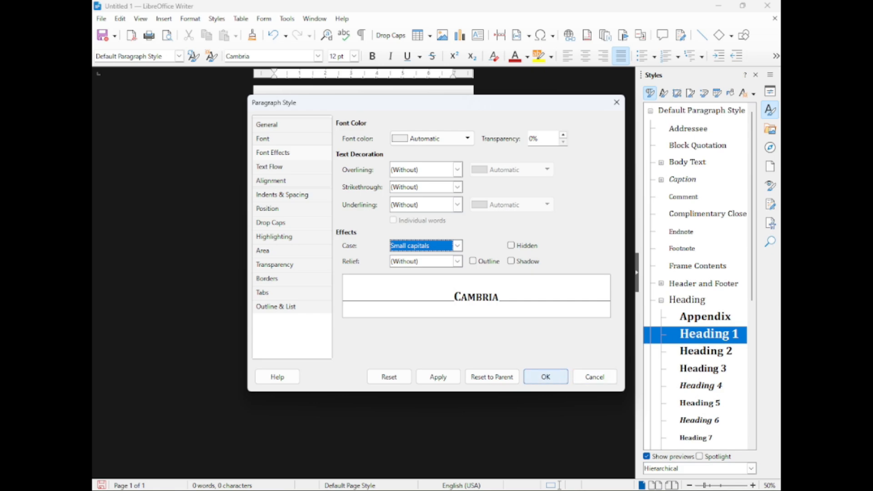
click(545, 376)
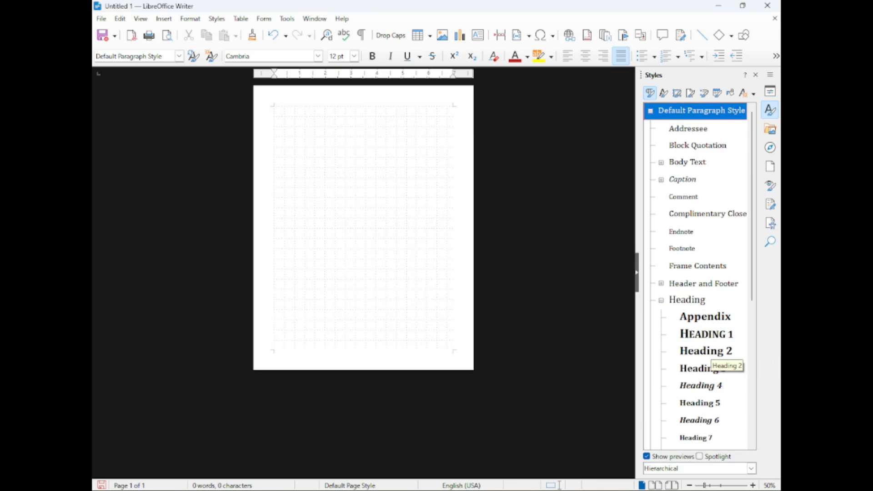
Step: Edit the Heading 2 style, set its spacing above the paragraph to .02, and save it
click(714, 356)
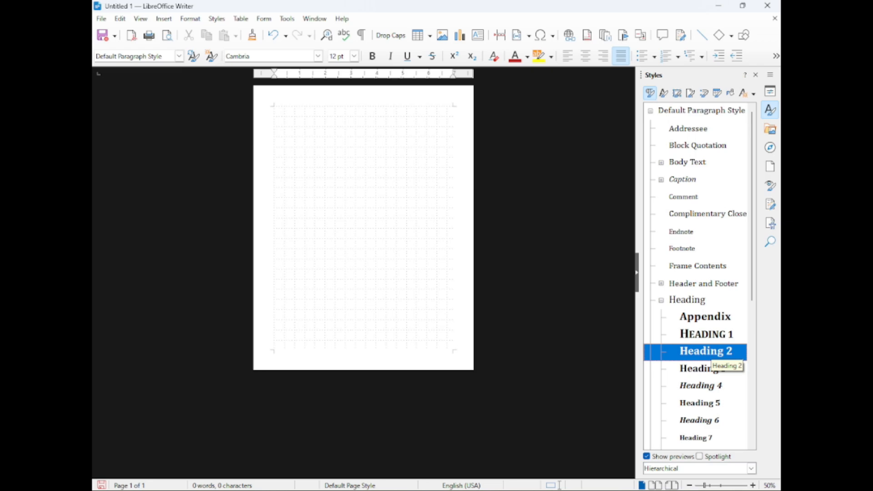
right_click(713, 352)
click(747, 364)
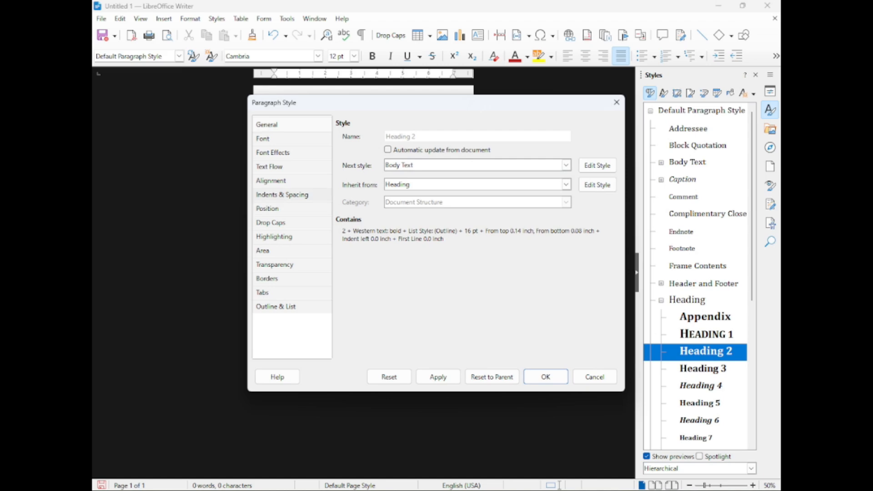
click(282, 195)
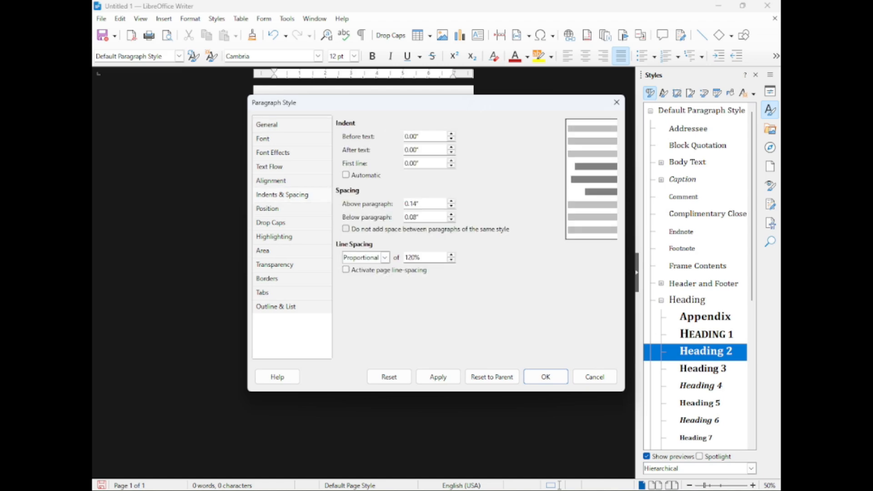
drag(423, 204, 325, 208)
text(.02)
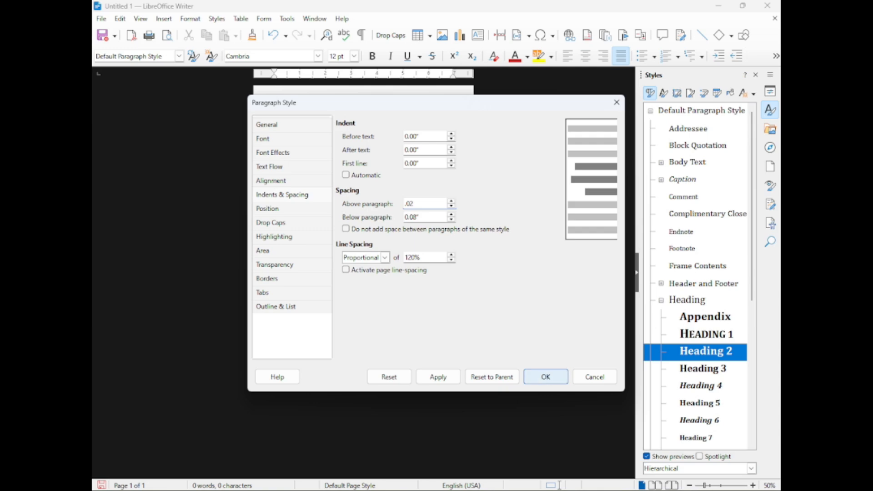
click(545, 376)
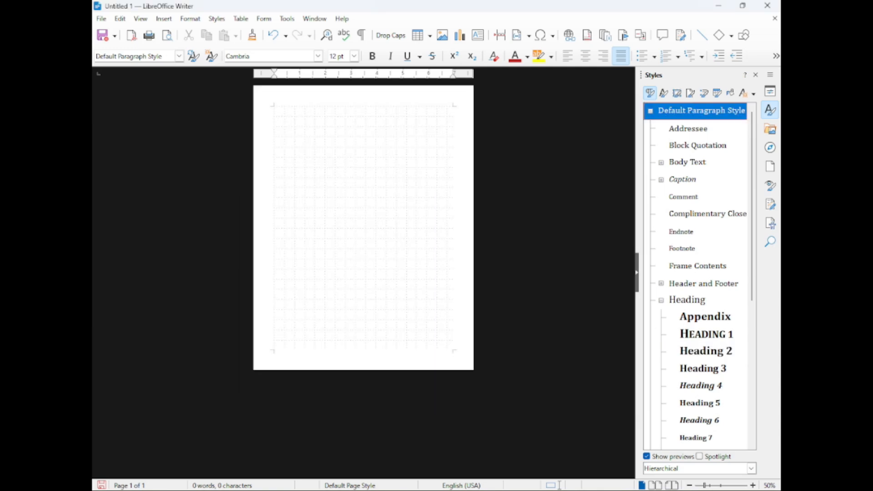
Step: Edit the Heading 3 style, set its spacing above the paragraph to .02, and save it
click(702, 368)
right_click(710, 369)
click(727, 386)
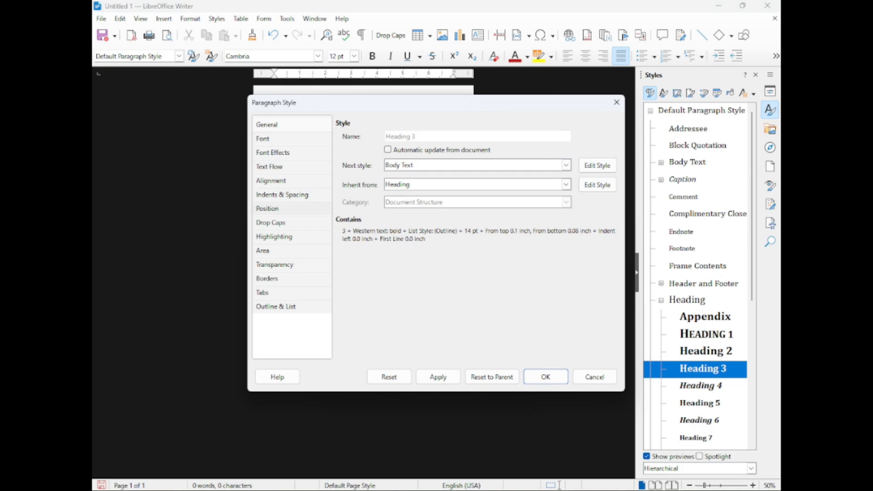
click(282, 208)
click(282, 195)
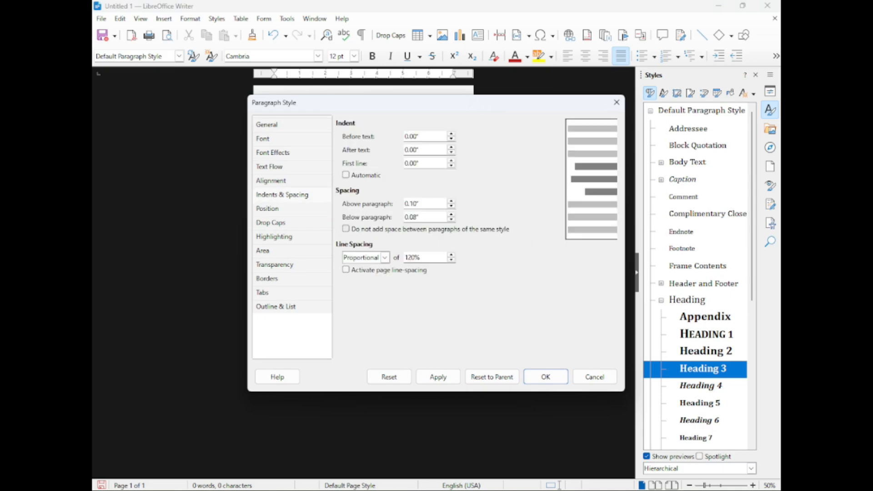
double_click(411, 203)
text(.02)
click(545, 376)
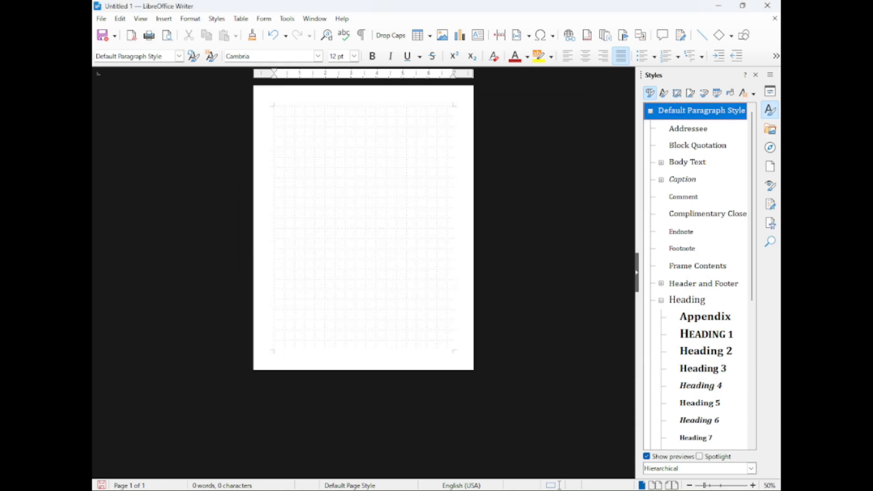
Step: Edit the Heading 4 style, set its spacing above the paragraph to .02, and save it
click(700, 386)
right_click(654, 390)
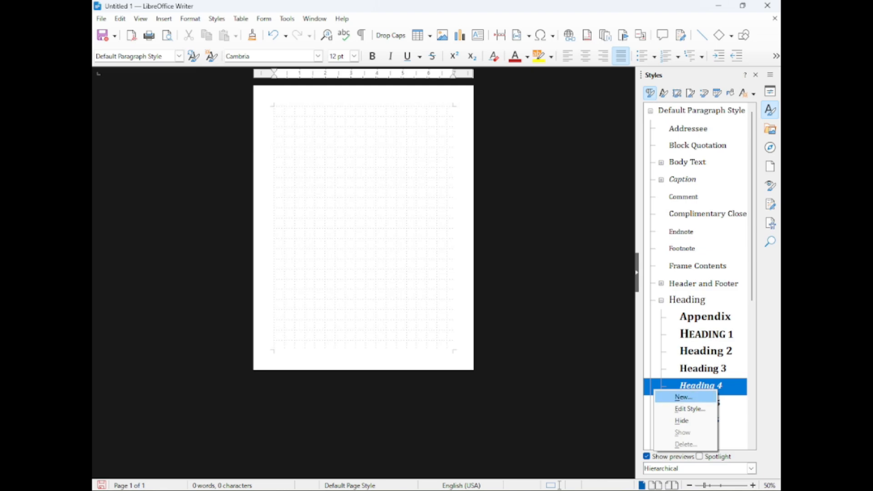
click(690, 409)
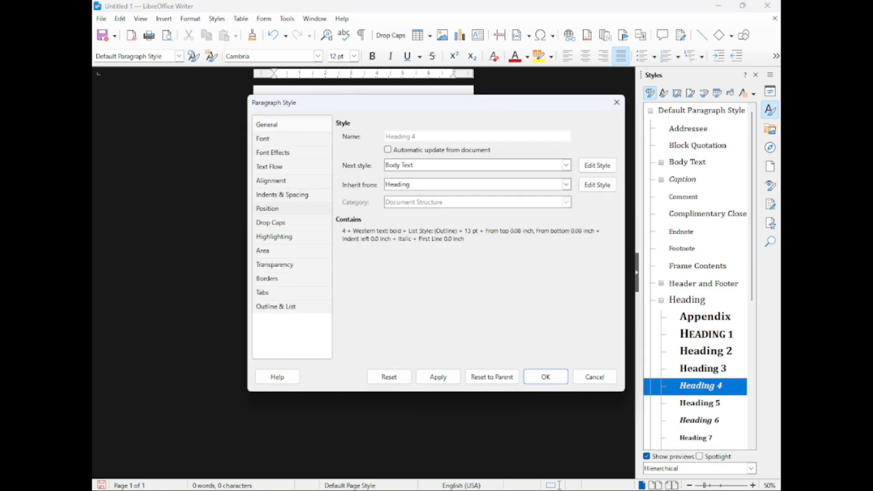
click(282, 194)
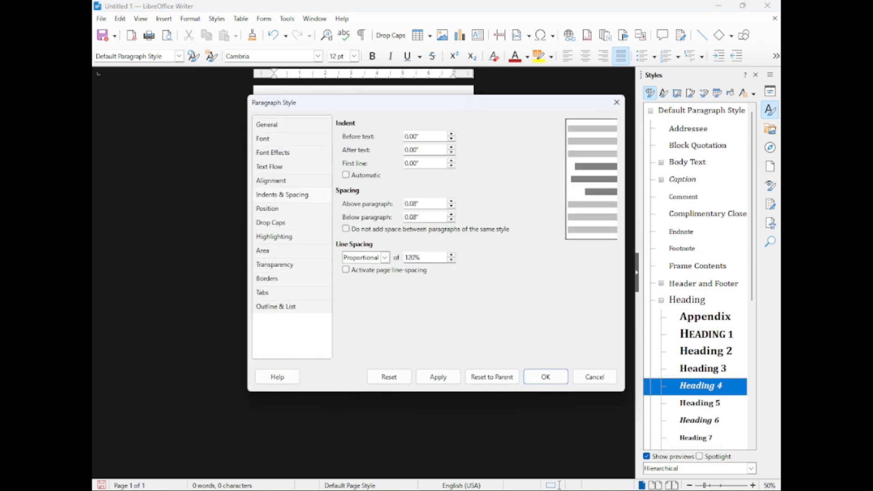
drag(419, 204, 404, 204)
text(.02)
click(545, 377)
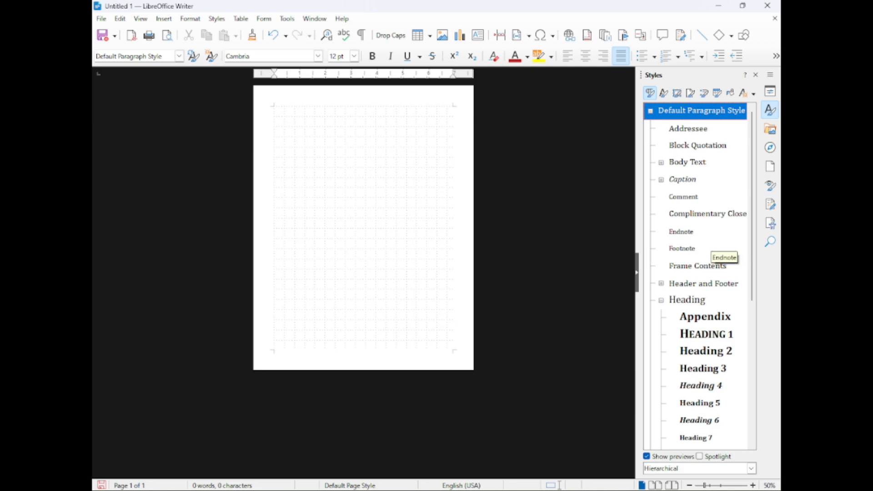
click(698, 233)
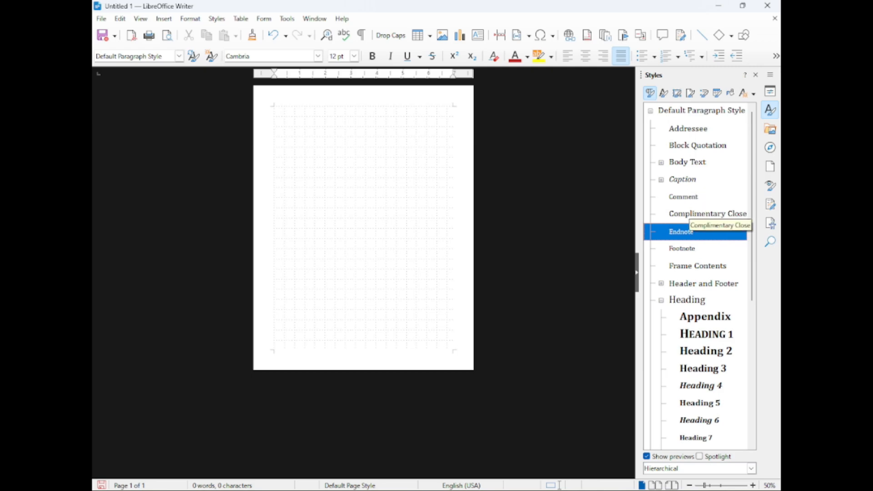
scroll(691, 216, down, 5)
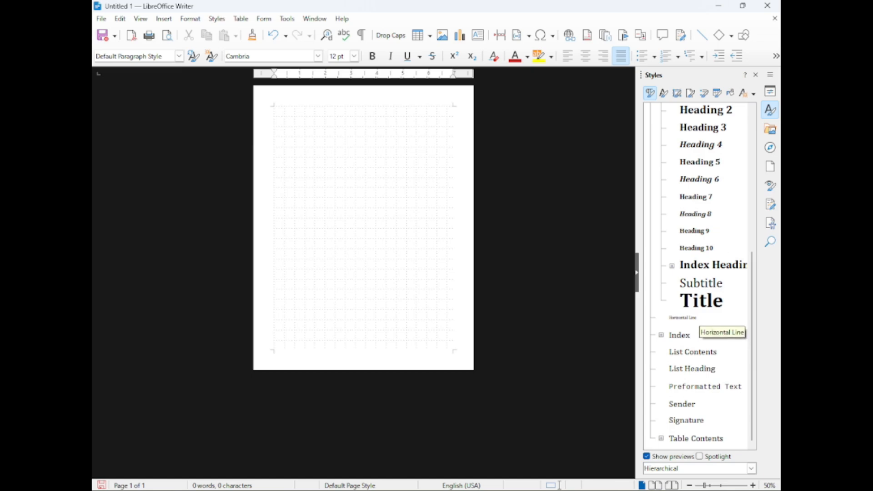
scroll(695, 327, up, 3)
scroll(695, 277, up, 3)
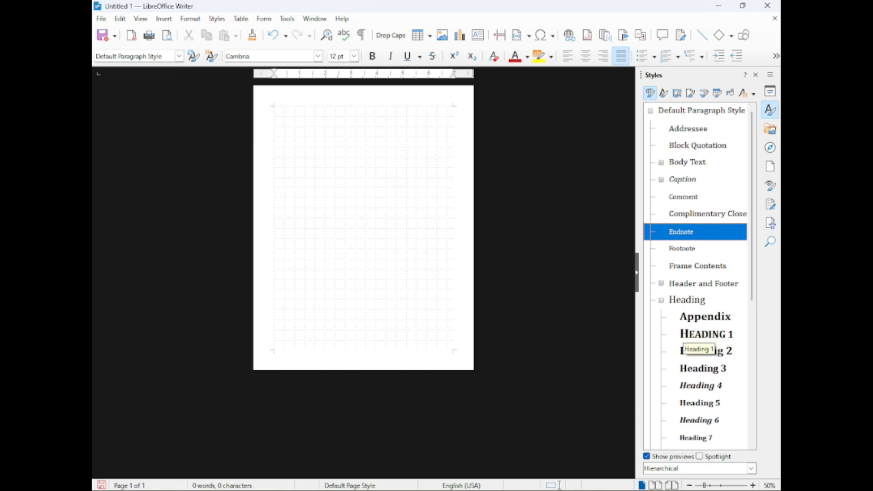
click(682, 341)
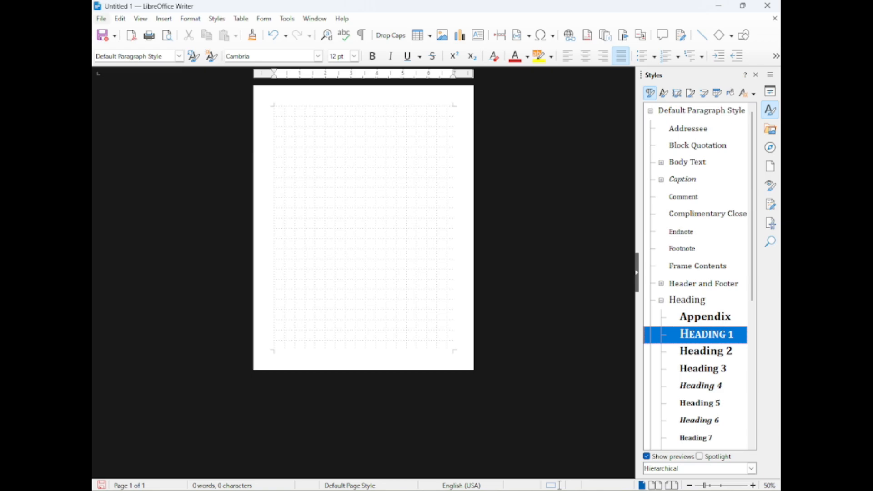
Step: Save the document as a template named "Liturgical Typesetting 1" in the My Templates category
click(101, 18)
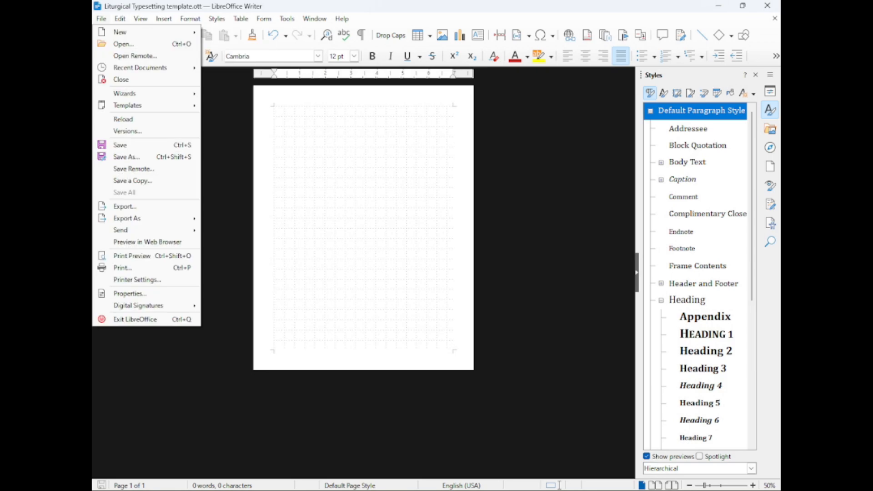
mouse_move(127, 105)
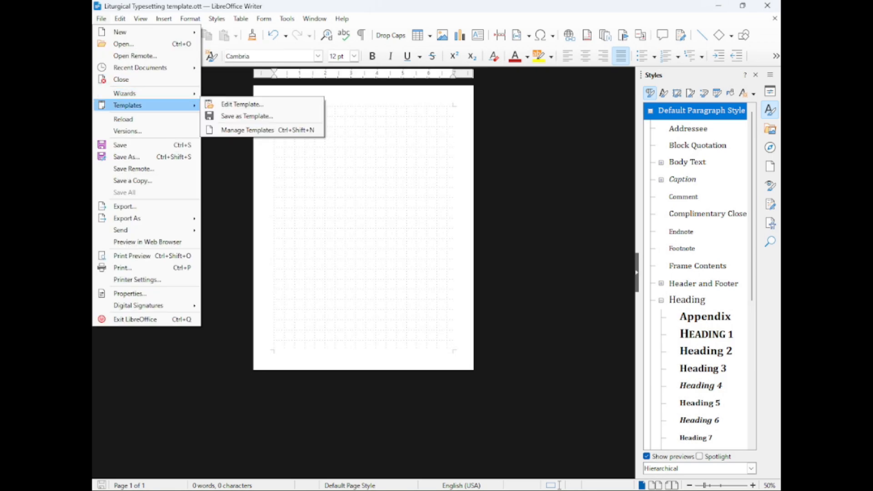
click(247, 116)
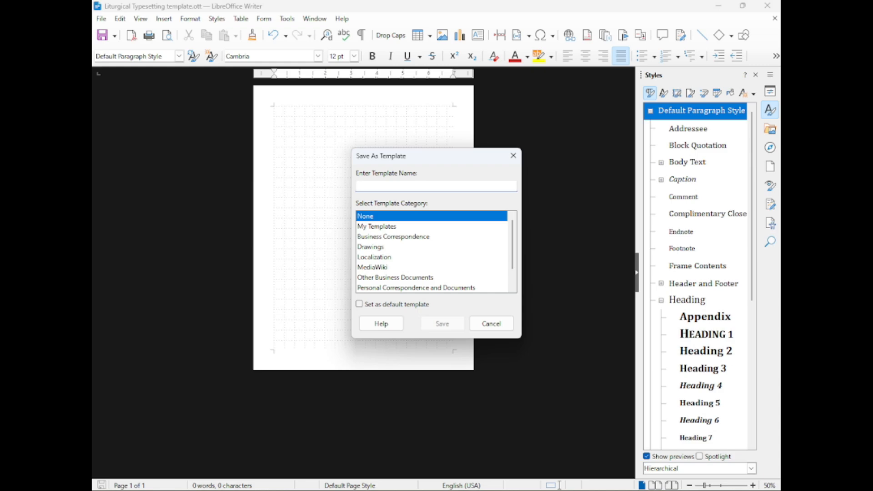
text(Liturgical Typesetting 1)
click(377, 226)
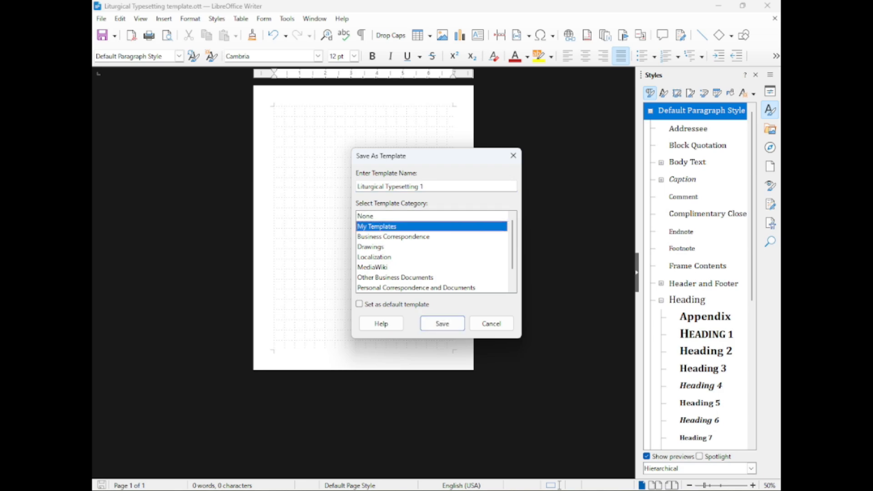
click(442, 324)
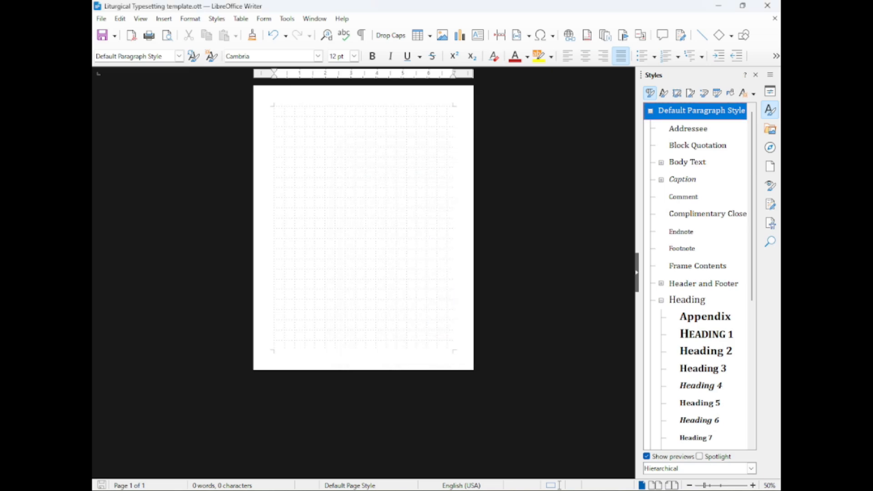
Step: Create a new document from the Liturgical Typesetting 1 template and expand its Heading styles
click(101, 18)
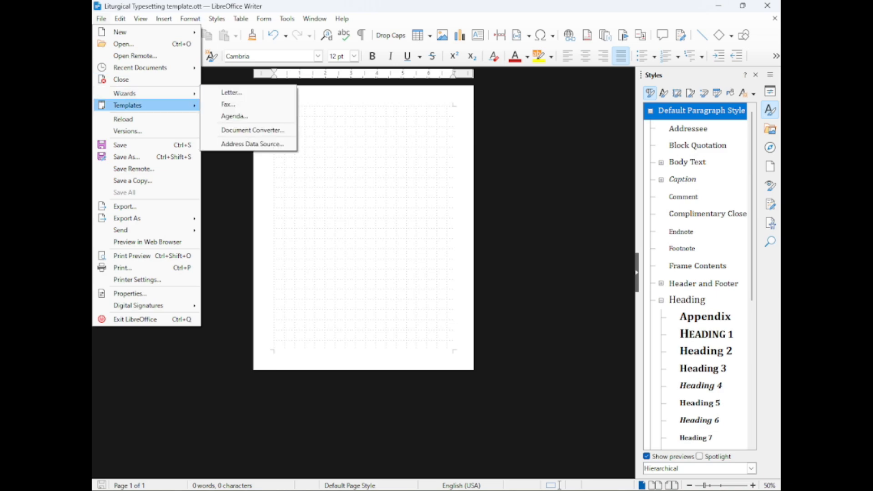
mouse_move(137, 105)
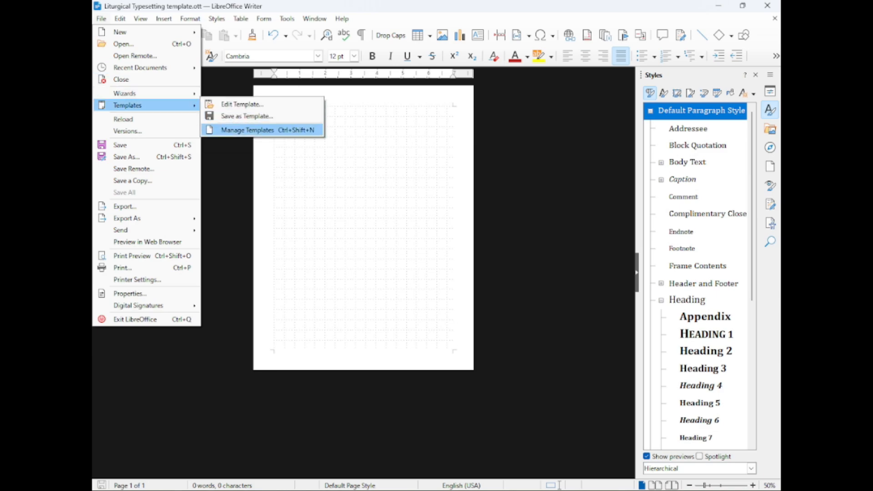
click(248, 130)
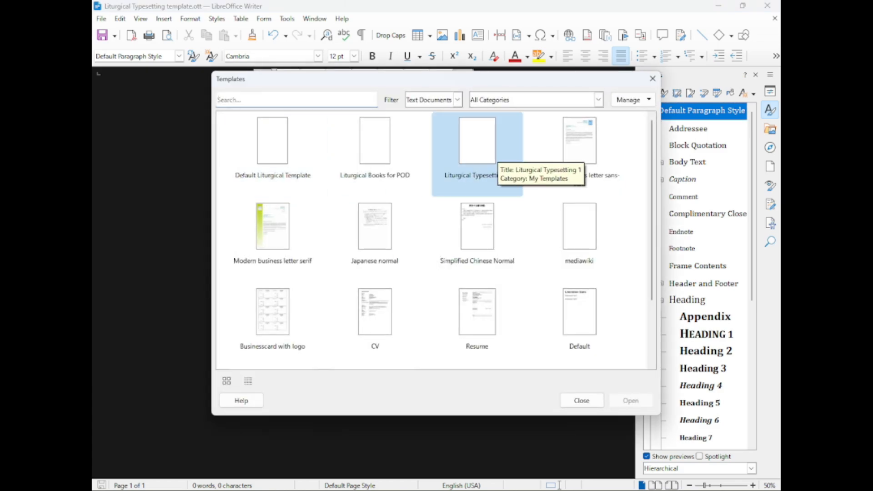
double_click(477, 150)
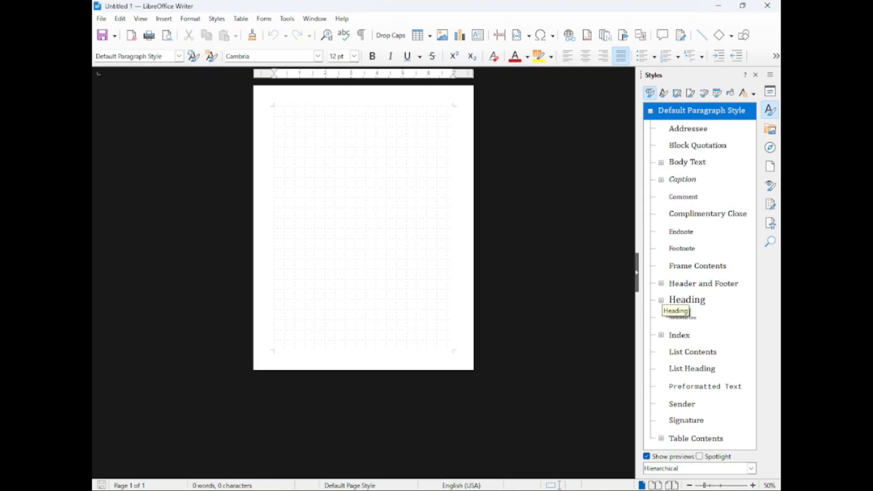
click(661, 300)
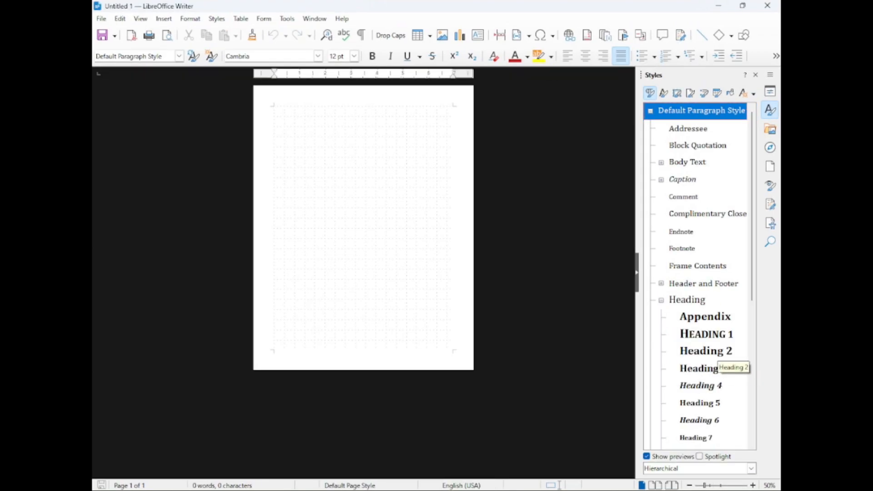
click(709, 339)
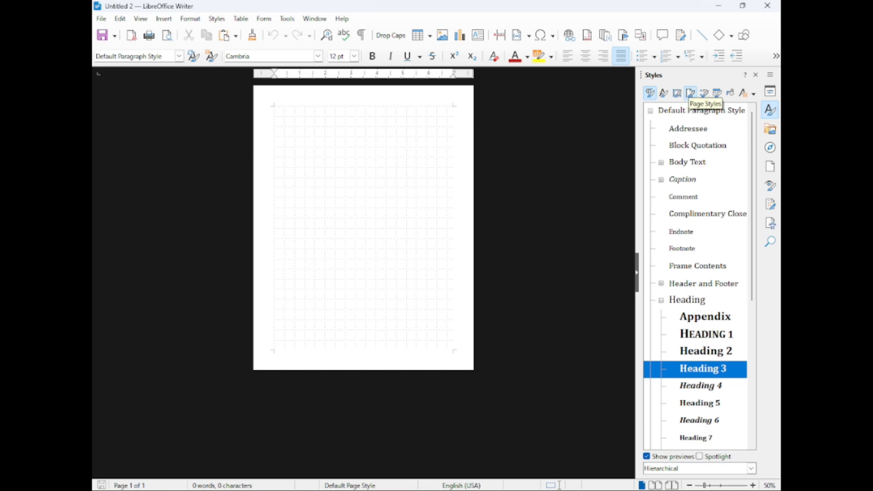
Step: Look through the document's page, paragraph and character style lists
click(690, 93)
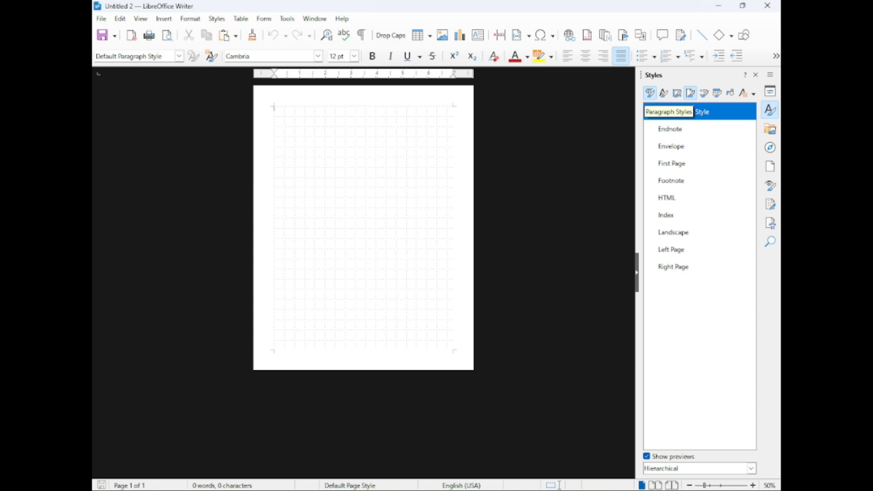
click(650, 93)
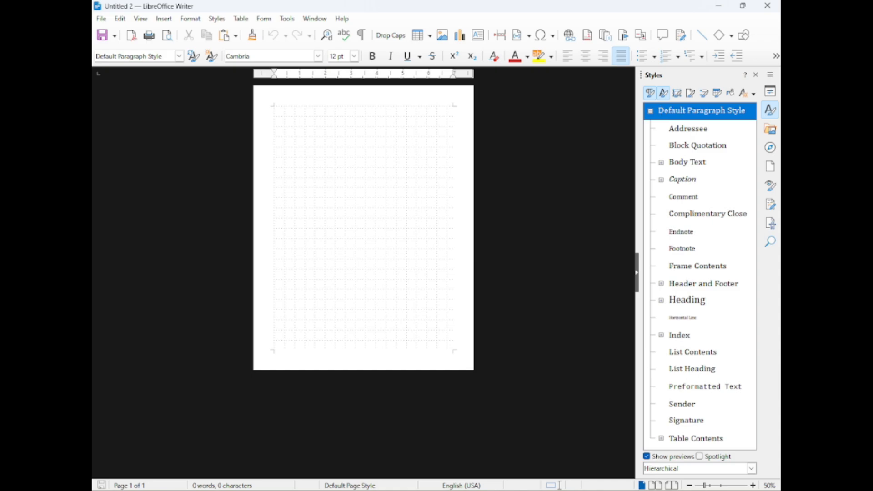
click(664, 93)
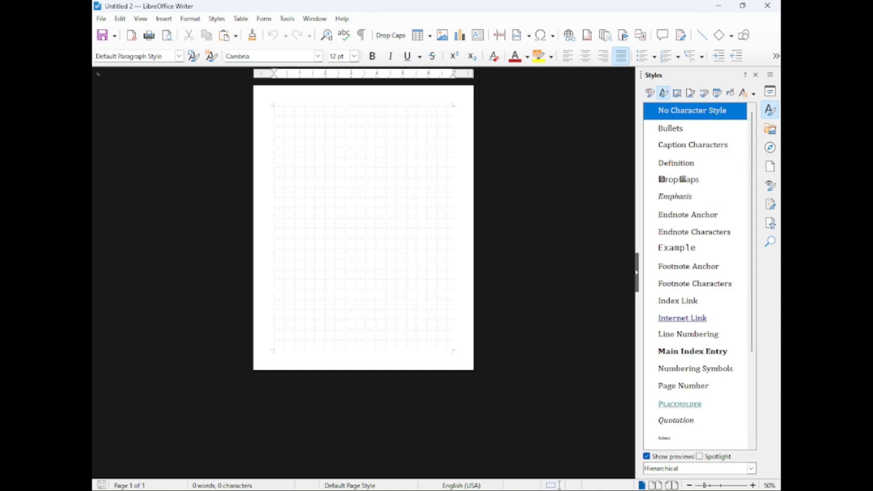
Step: Edit the Default Page Style and set its paper size to 5.5 inches wide by 8.5 inches high
click(691, 94)
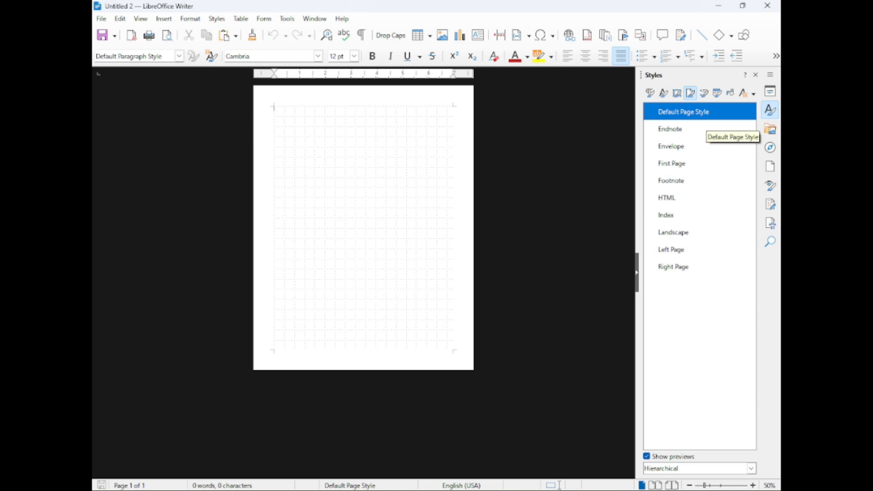
right_click(706, 116)
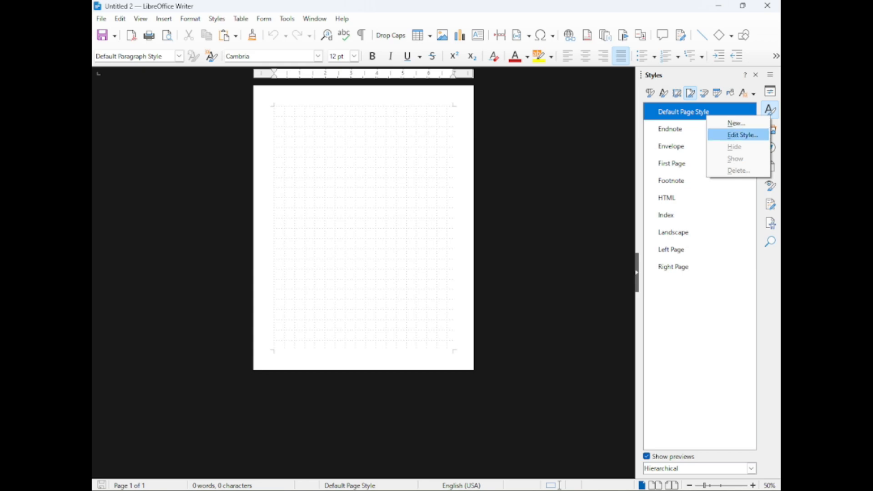
key(Return)
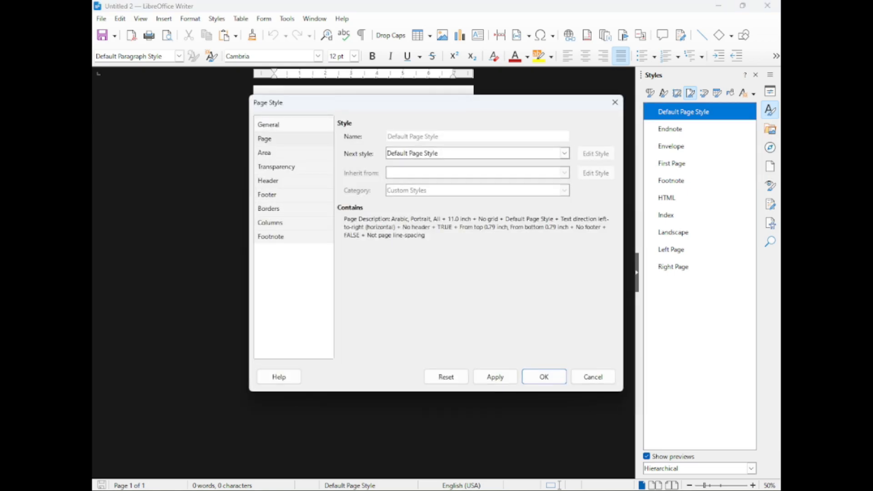
click(265, 139)
click(402, 151)
key(ctrl+a)
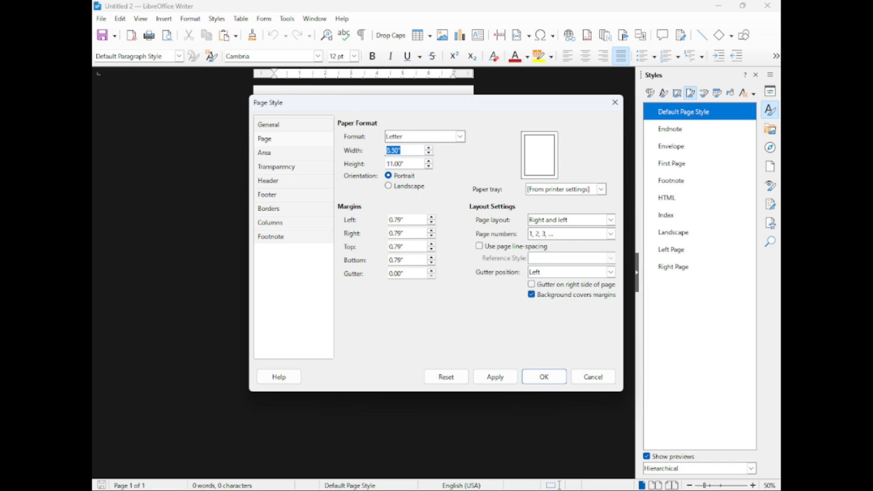
text(5.5)
key(Tab)
text(8.5)
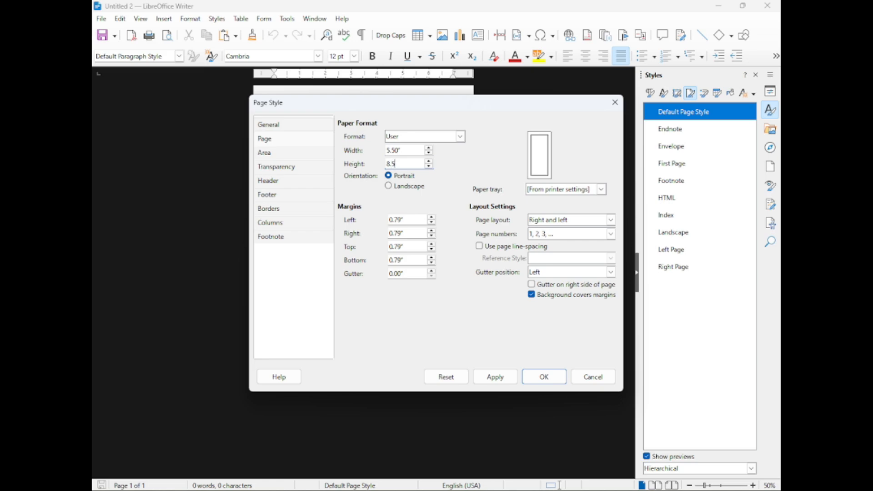
Step: Change the page layout of the Default Page Style to Mirrored
click(610, 220)
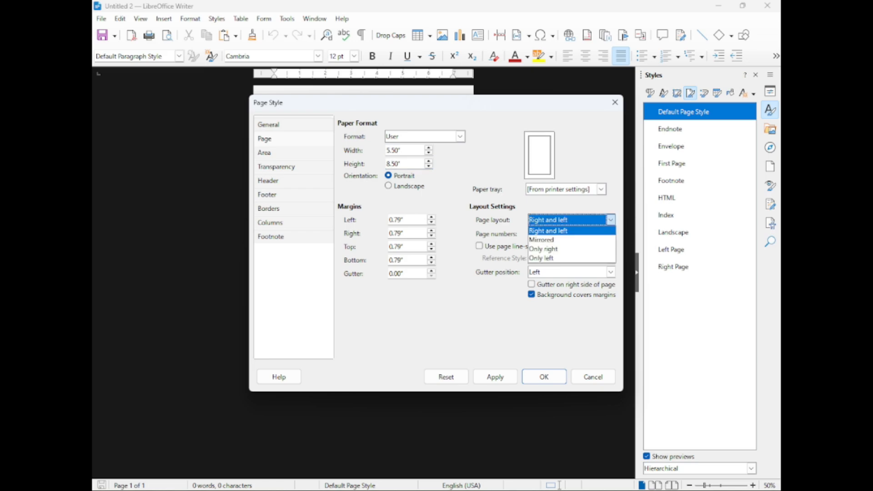
key(Down)
key(Return)
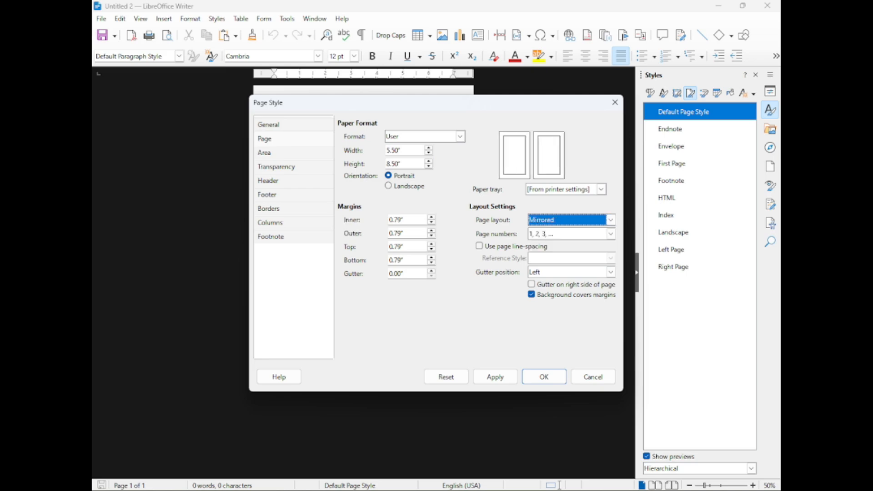
Step: Set the inner margin to .59 and the outer, top and bottom margins to .49 inches, and save the Default Page Style
drag(405, 219, 389, 219)
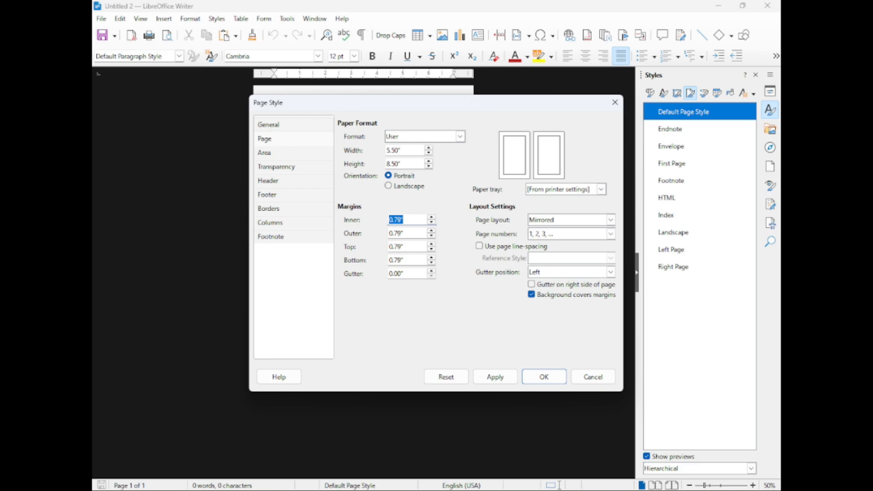
text(.59)
key(Tab)
text(.49)
key(ctrl+a)
key(ctrl+c)
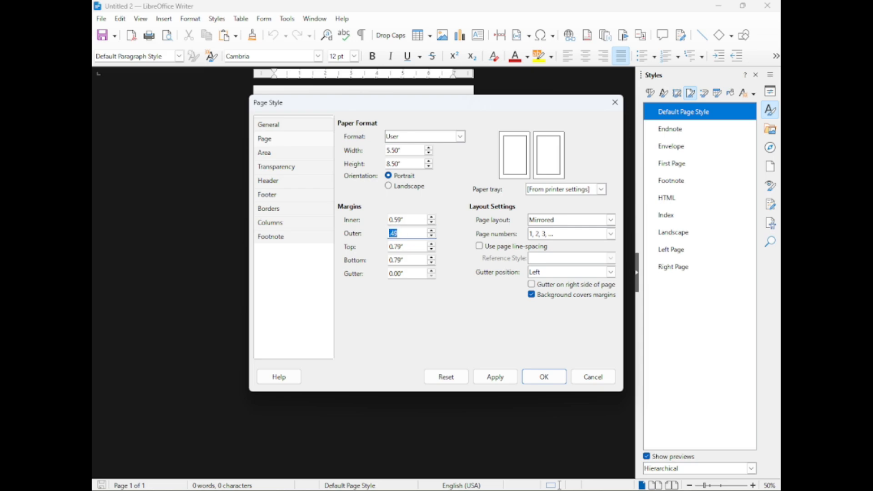
key(Tab)
key(ctrl+v)
key(Tab)
key(ctrl+v)
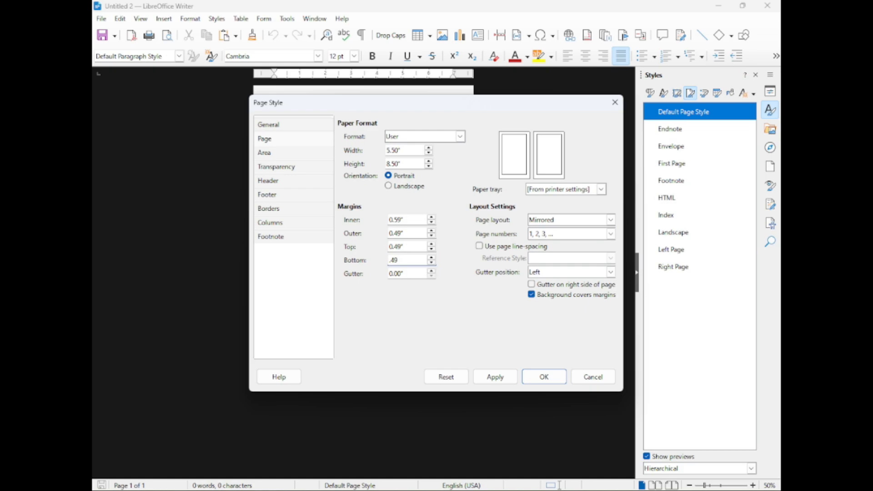
click(495, 377)
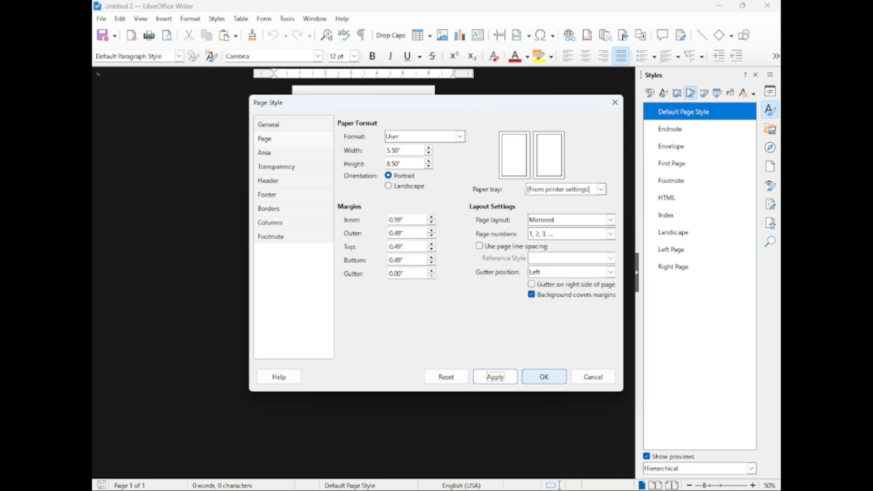
key(Return)
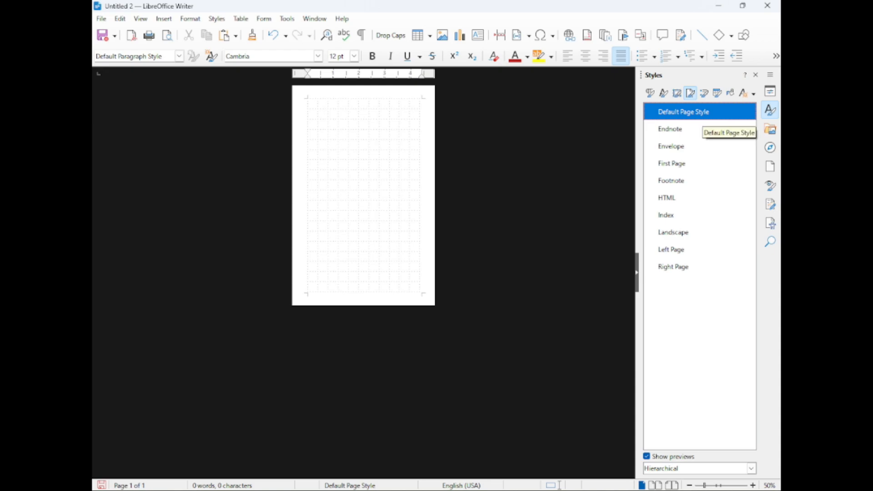
Step: Create a new page style named "Beginning and Filler page" with itself as the next style
right_click(703, 112)
right_click(687, 110)
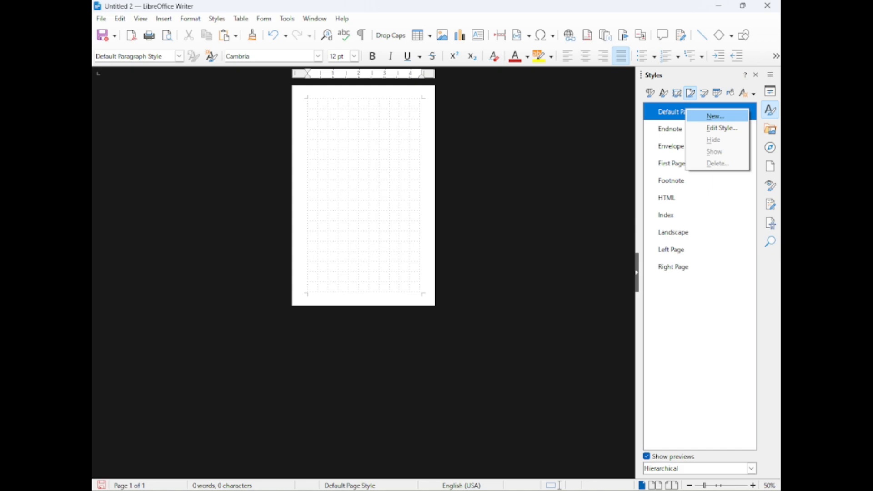
click(715, 116)
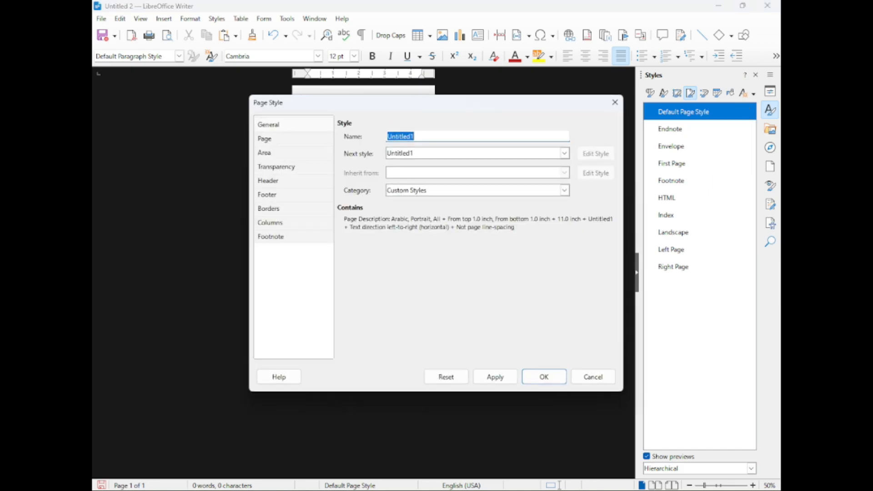
text(Beginning and Filler page)
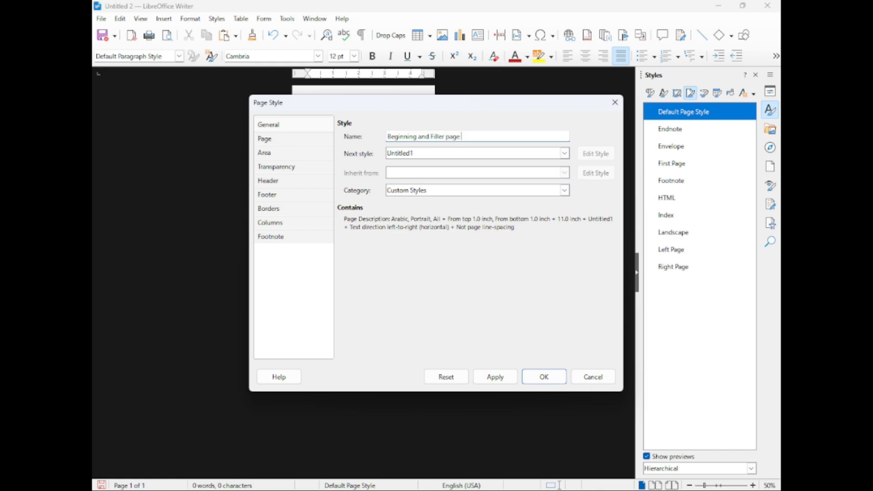
click(564, 153)
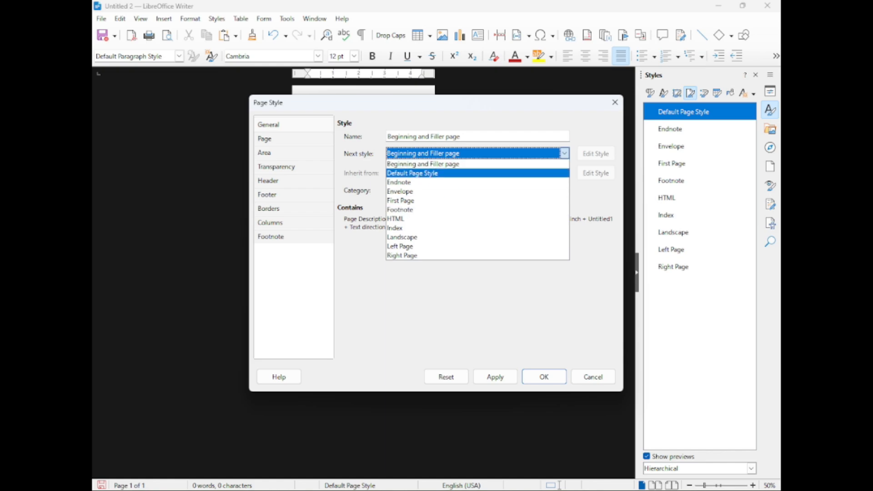
click(424, 164)
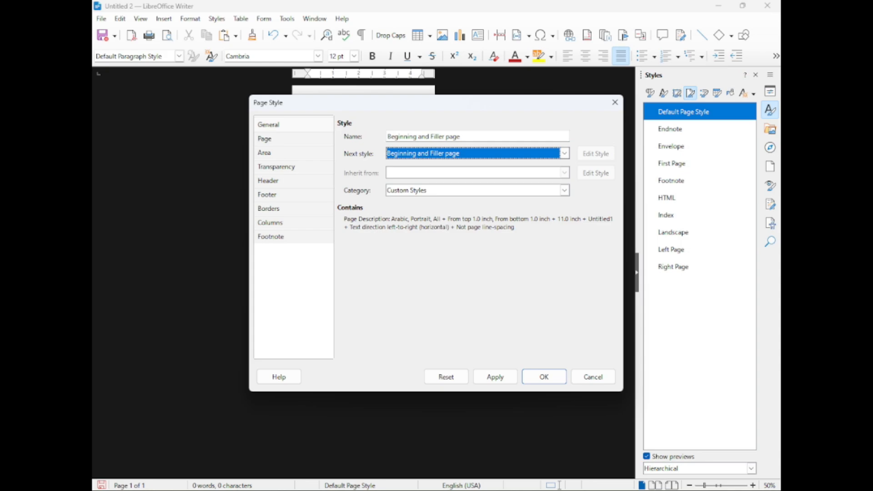
Step: Set the Beginning and Filler page style to 5.5 inches wide, 8.5 inches high and a Mirrored page layout
click(265, 139)
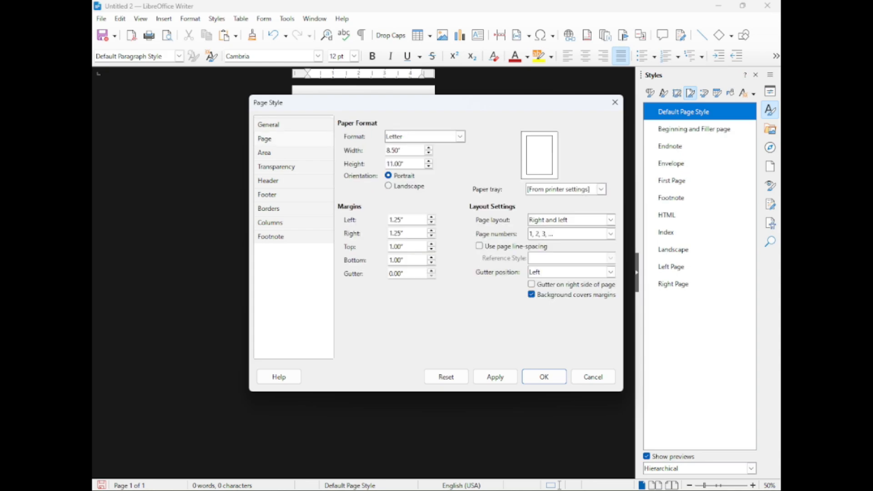
double_click(394, 150)
text(5.5)
key(Tab)
text(8.5)
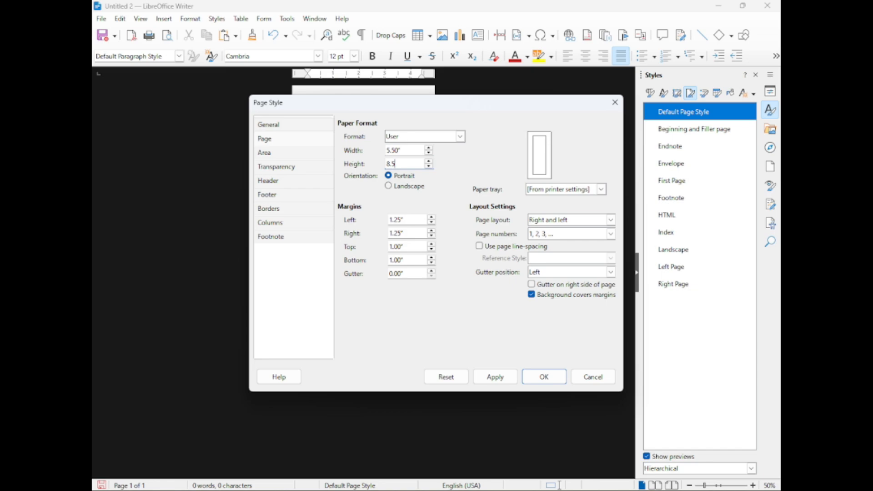
click(610, 220)
key(Return)
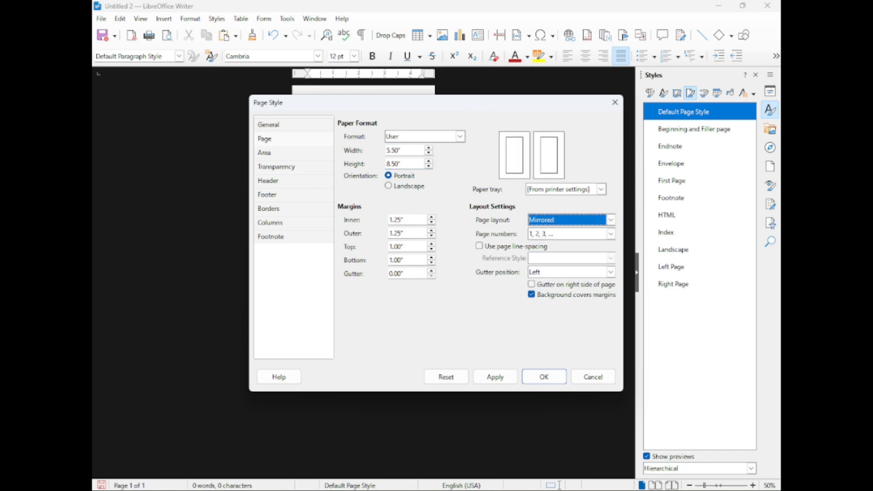
Step: Set the Beginning and Filler page style's inner margin to .59 inches and its outer margin to .49 inches
drag(389, 220, 404, 220)
text(.4)
key(BackSpace)
text(59)
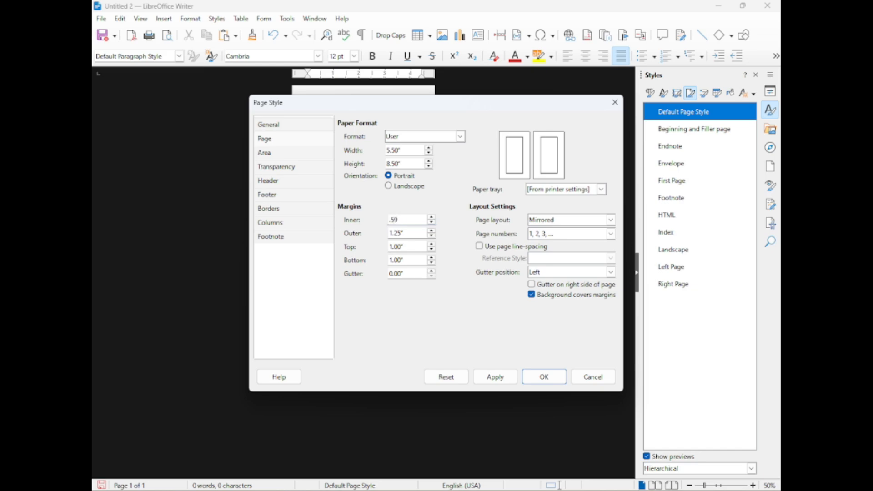
key(Tab)
text(.49)
key(Tab)
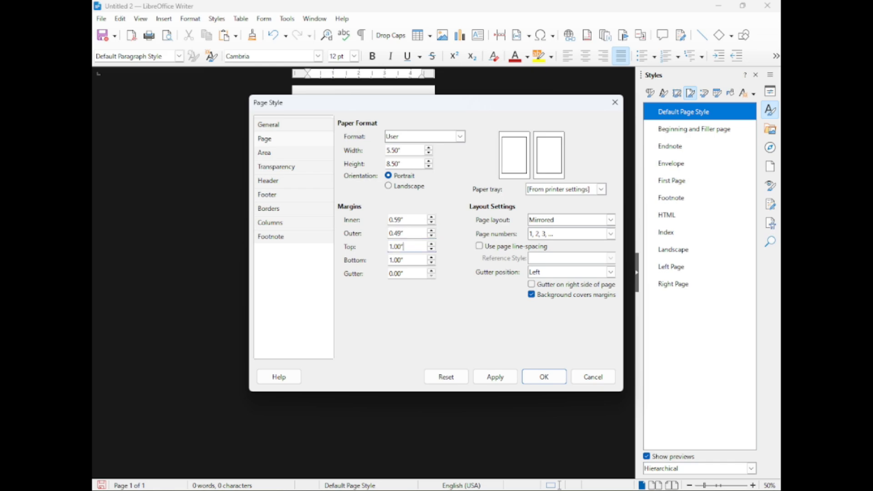
Step: Set the Beginning and Filler page style's top and bottom margins to .49 inches and save the style
key(End)
key(ctrl+a)
key(End)
key(ctrl+a)
text(.49)
key(ctrl+a)
key(Tab)
text(.49)
click(489, 377)
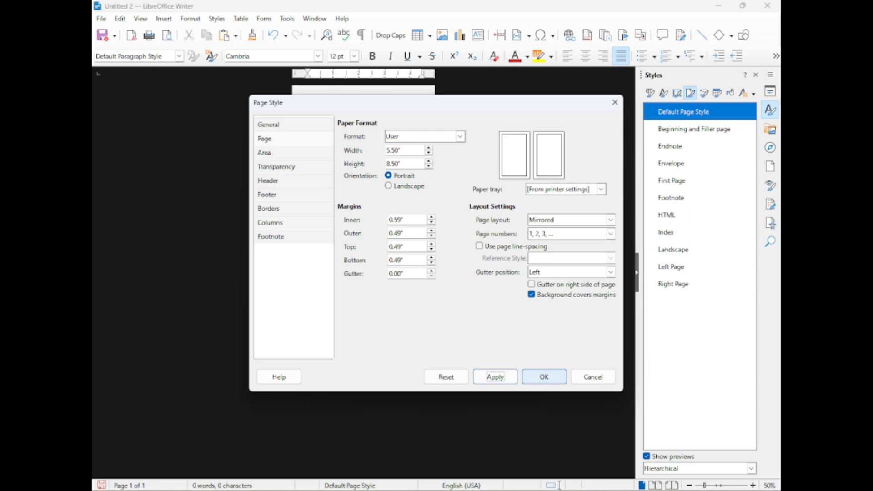
click(543, 377)
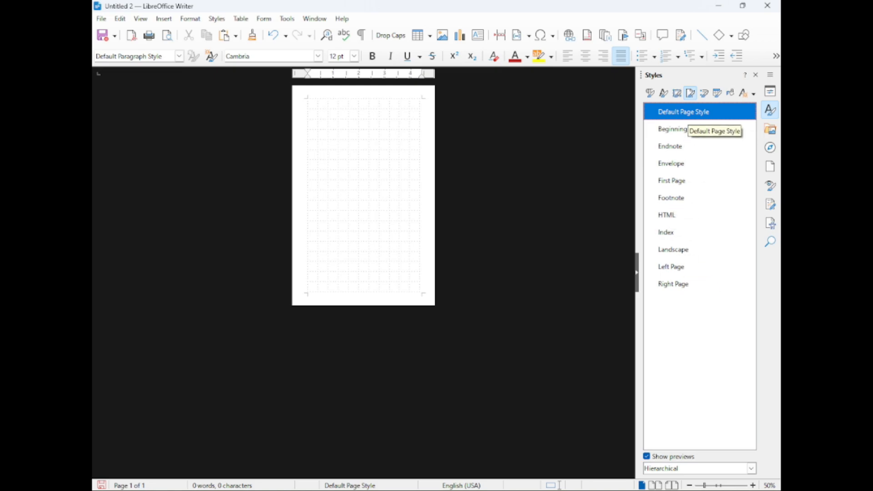
Step: Create a new page style named "First page for section" with Left Page as its next style
right_click(690, 114)
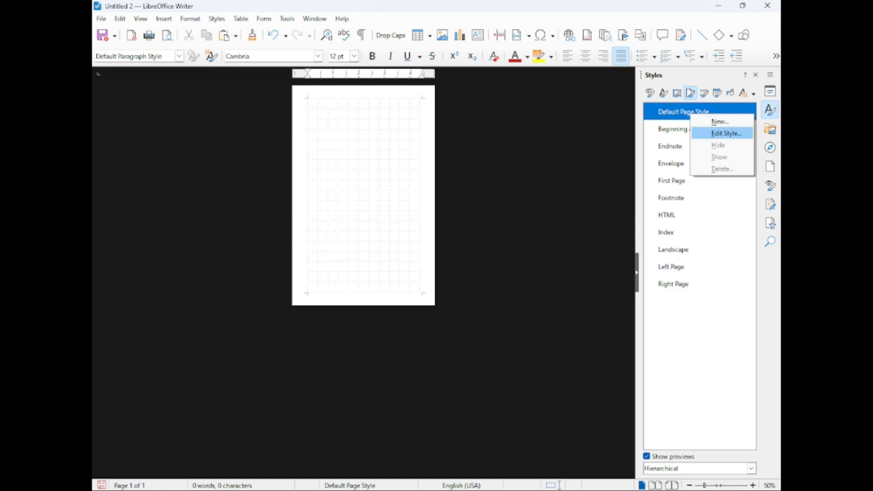
key(Return)
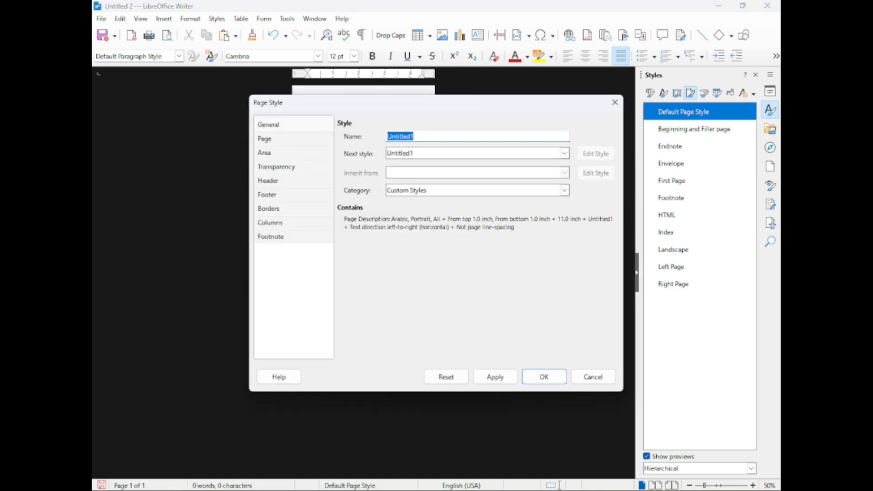
text(First page for section)
click(564, 153)
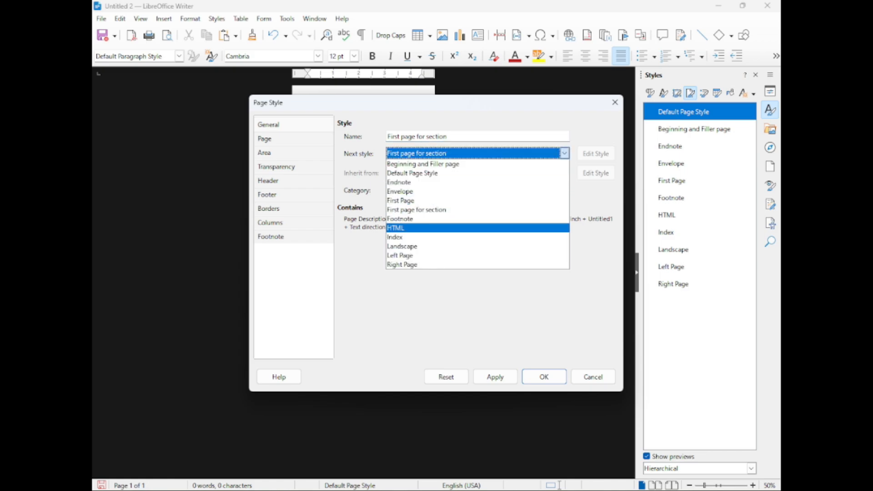
click(409, 255)
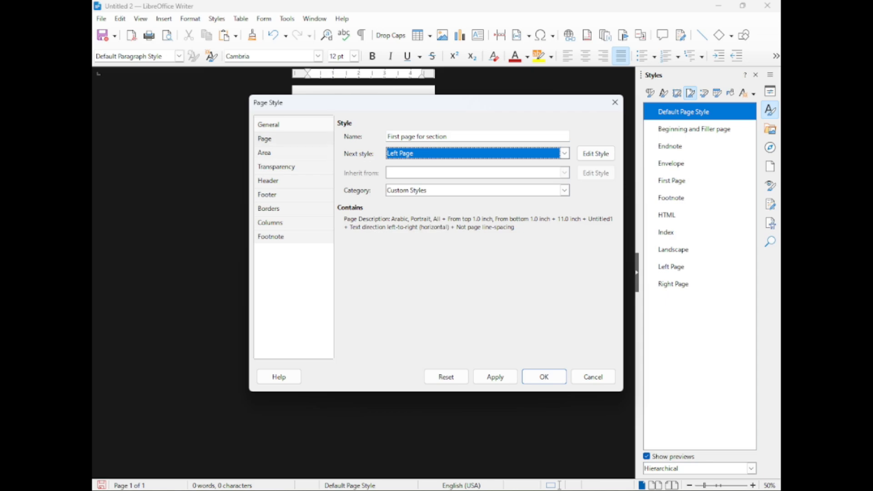
Step: Set the First page for section style to 5.5 inches wide, 8.5 inches high and an Only right page layout
click(265, 139)
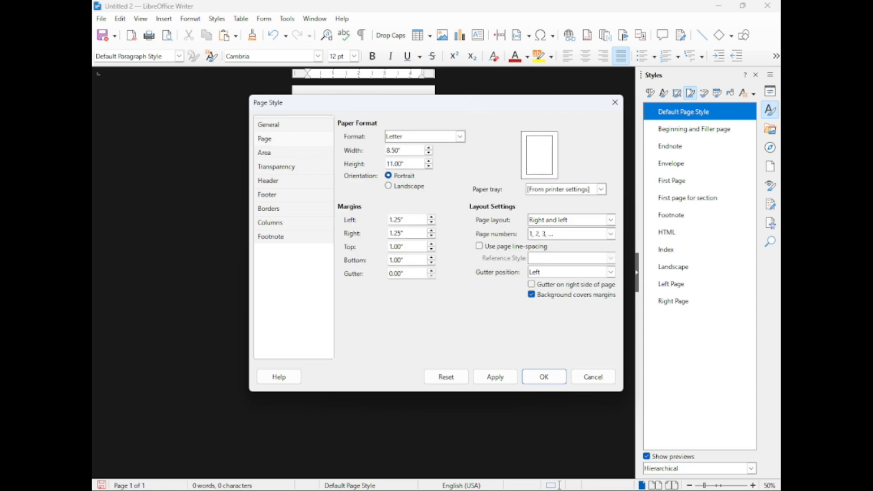
double_click(400, 150)
text(5.5)
key(Tab)
text(8.5)
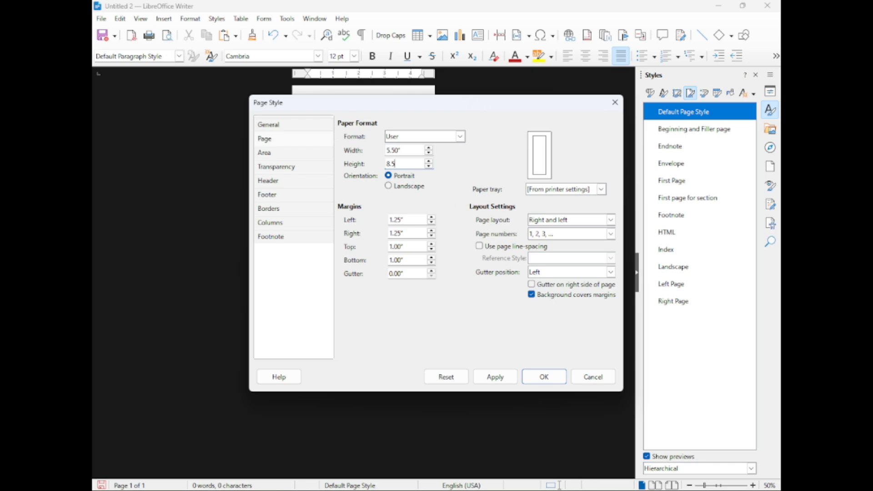
click(611, 220)
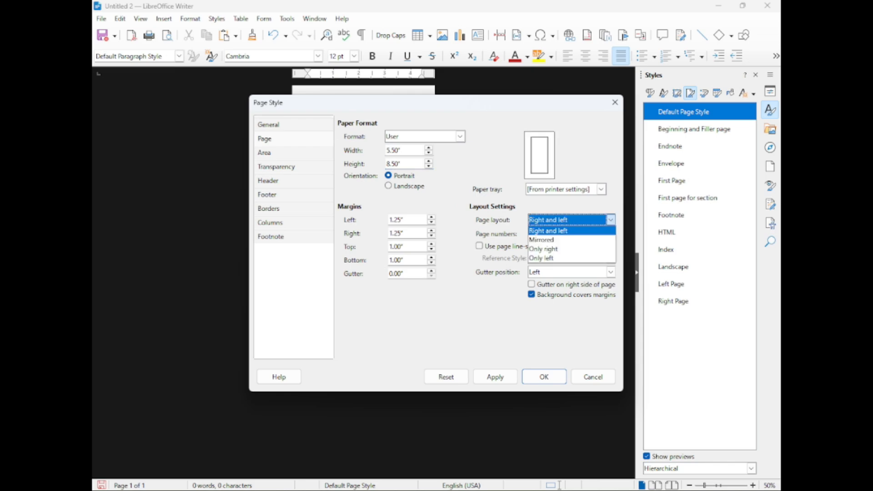
key(Down)
key(Down)
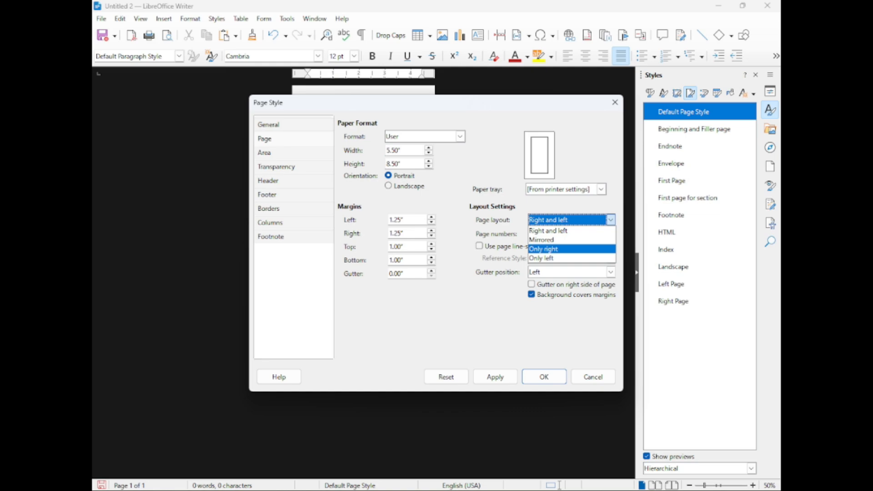
key(Return)
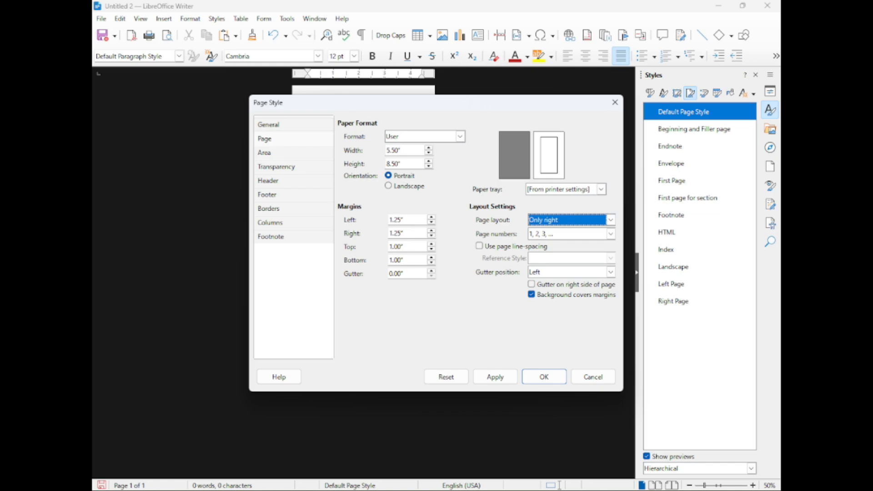
Step: Set the left, right, top and bottom margins of the First page for section style to .49 inches
click(405, 220)
double_click(403, 219)
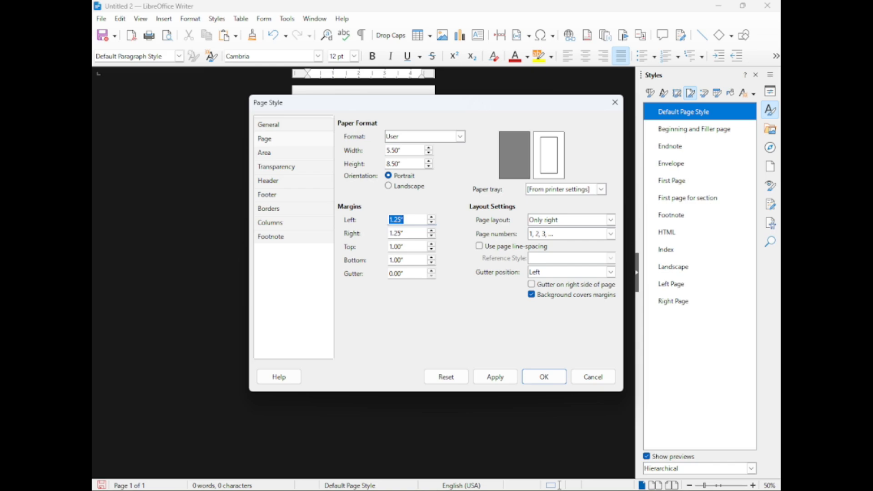
text(.49)
key(ctrl+a)
key(Tab)
text(.49)
key(Tab)
text(.49)
key(Tab)
key(ctrl+a)
text(.49)
Step: Give the First page for section style a .1 inch gutter and save the style
key(Tab)
text(.1)
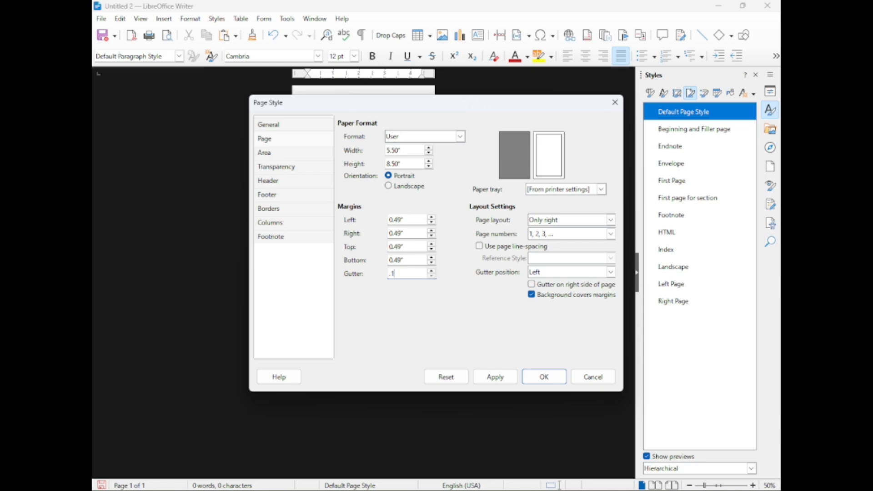
key(Tab)
click(494, 377)
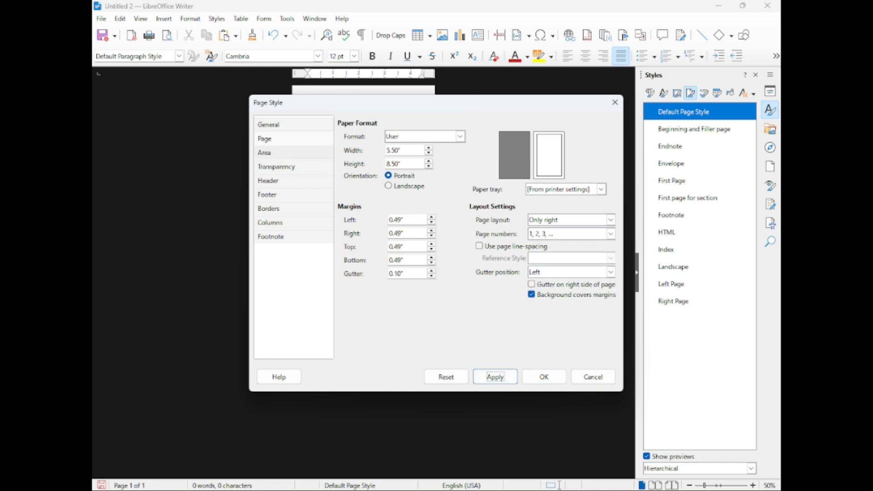
click(268, 125)
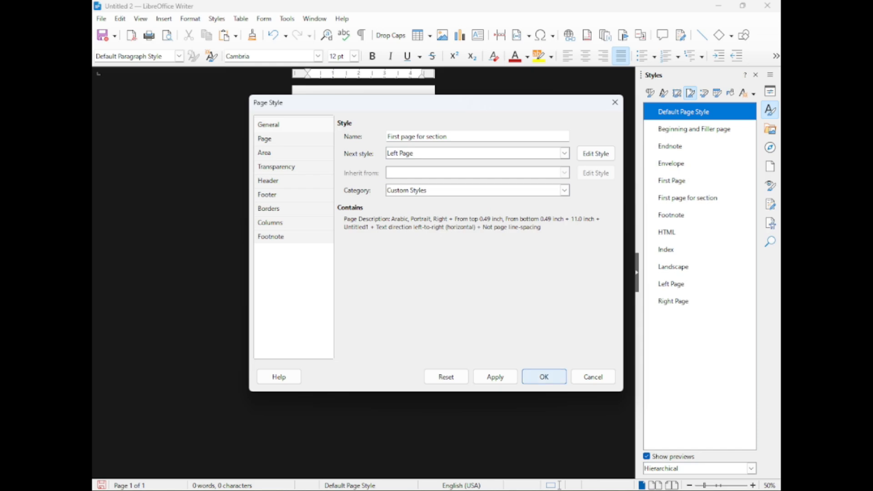
click(544, 376)
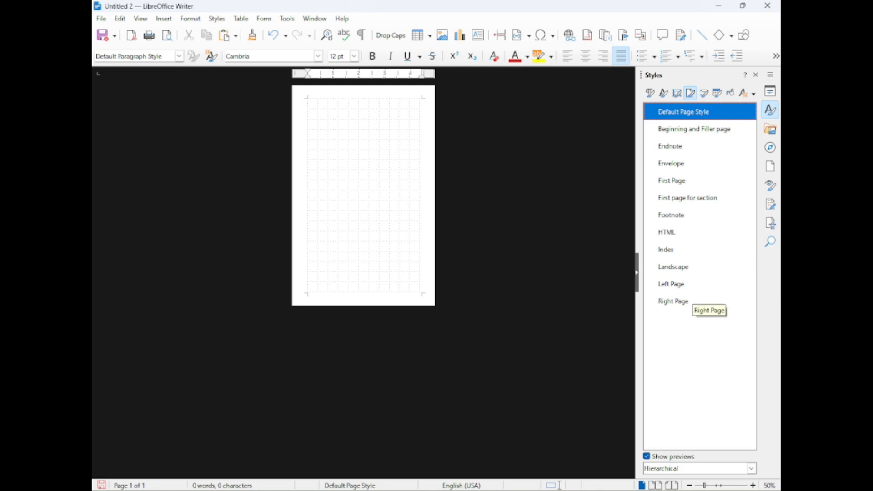
Step: Edit the Right Page style and set its left and right margins to .49 inches
click(688, 304)
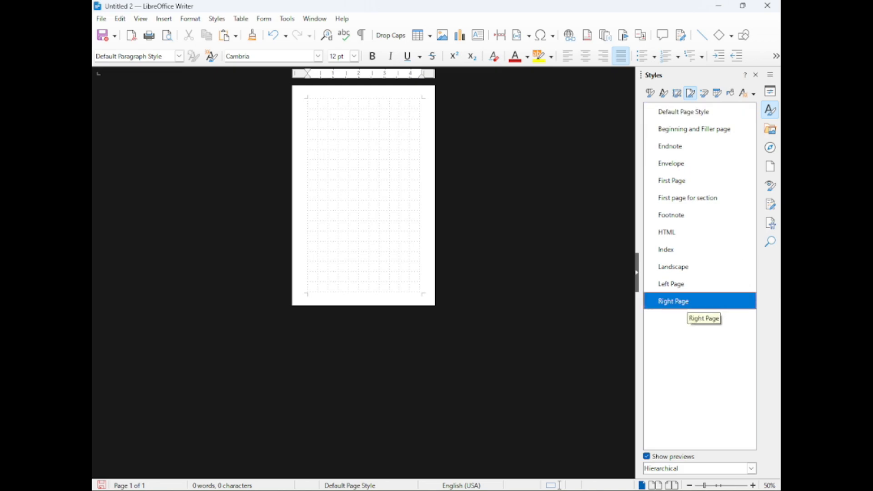
right_click(689, 301)
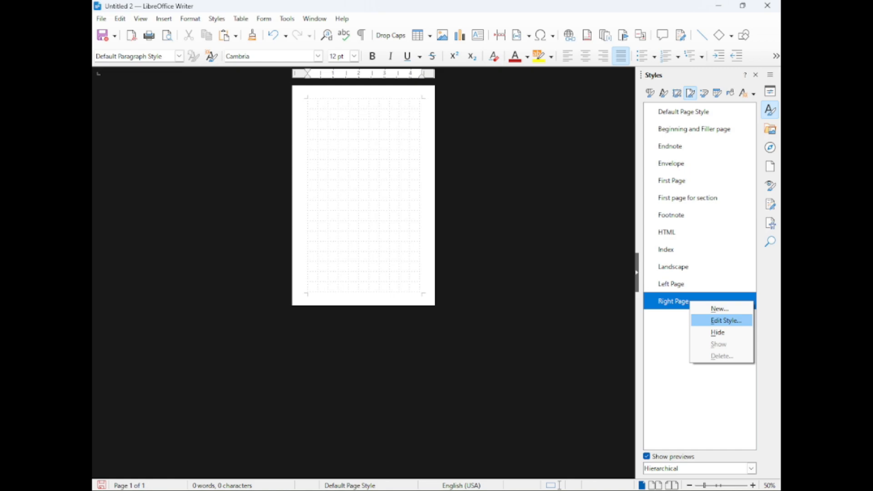
click(725, 321)
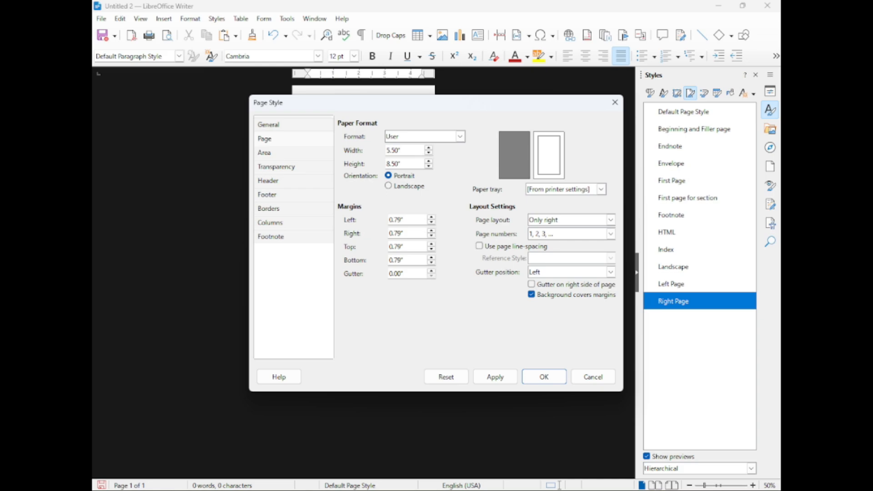
click(401, 220)
double_click(401, 219)
text(.49)
key(ctrl+a)
click(403, 234)
key(ctrl+a)
text(.49)
Step: Set the Right Page style's top and bottom margins to .49 inches and its gutter to .1 inches, and apply the changes
click(404, 246)
key(ctrl+a)
text(.49)
click(404, 260)
key(ctrl+a)
text(.49)
click(403, 274)
key(ctrl+a)
text(.1)
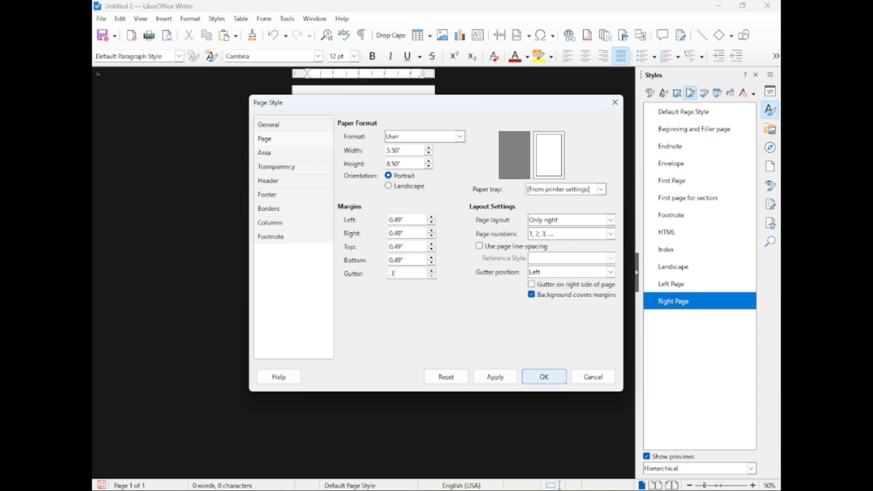
click(491, 376)
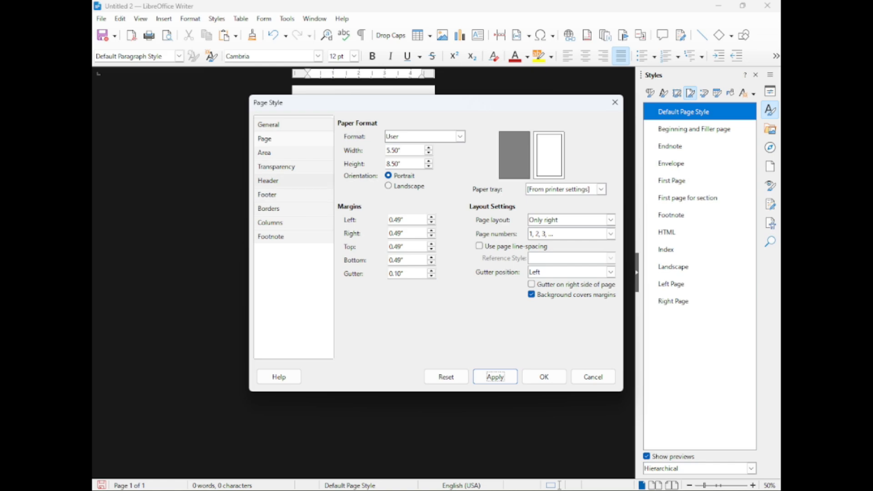
Step: Turn on the Right Page header with .14 inch spacing and .16 inch height, disable AutoFit height, and save the style
click(268, 181)
click(347, 135)
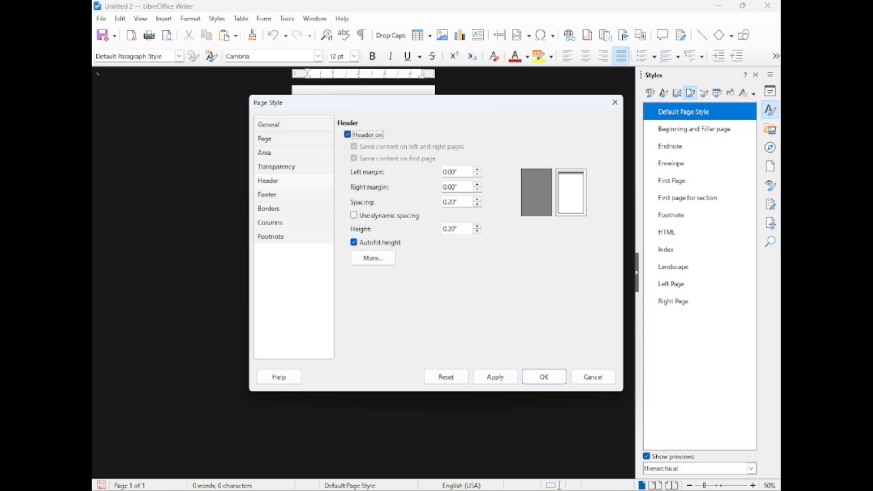
drag(458, 202, 442, 202)
text(.14)
click(353, 241)
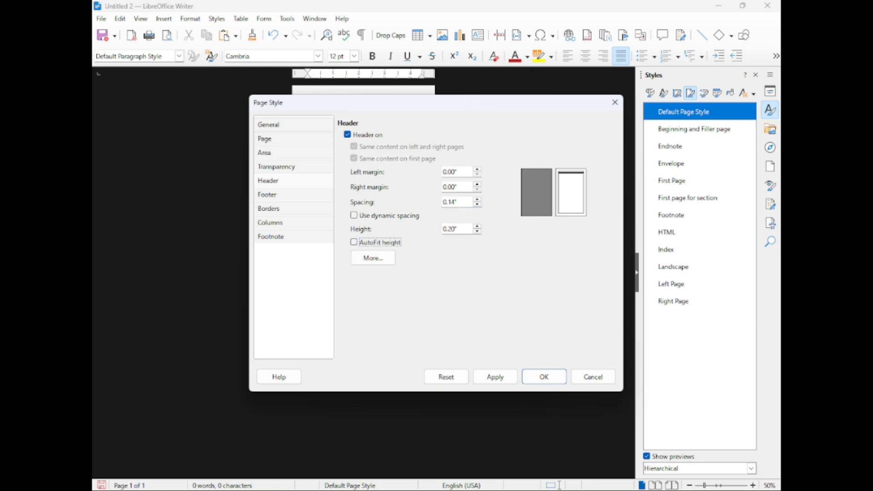
drag(457, 228, 442, 229)
text(.16)
click(495, 376)
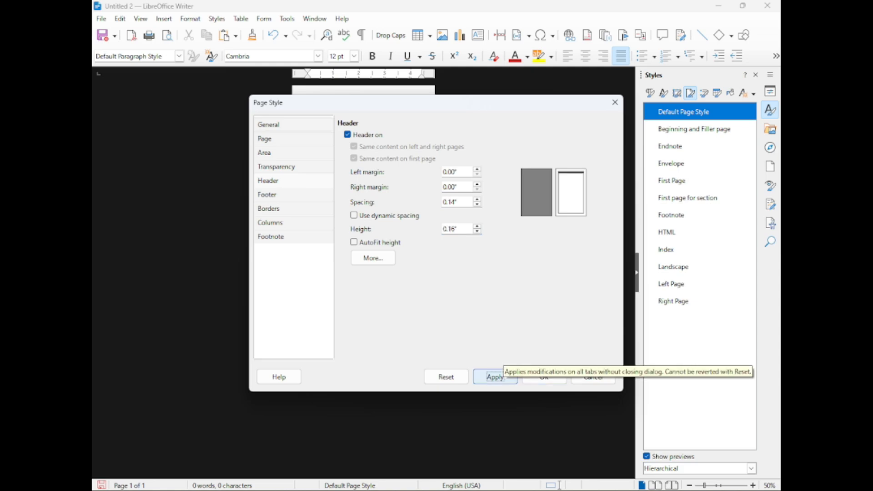
click(544, 376)
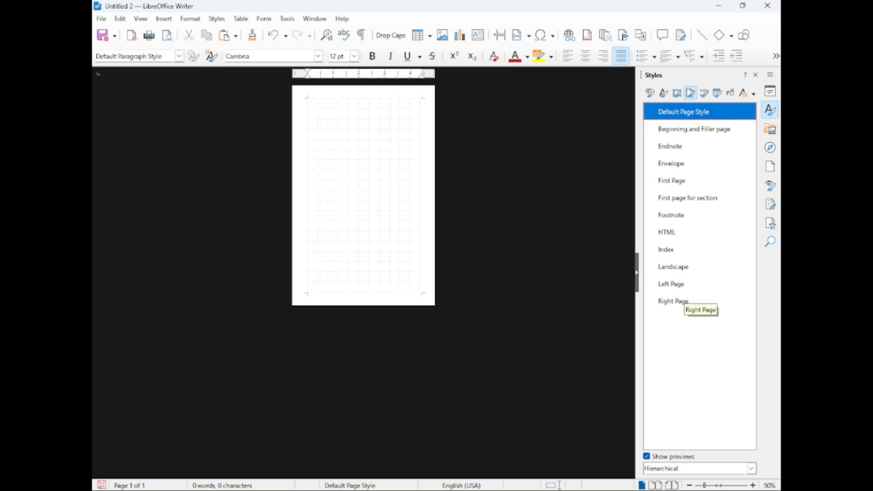
Step: Edit the Left Page style and set its left and right margins to .49 inches
click(679, 286)
right_click(684, 288)
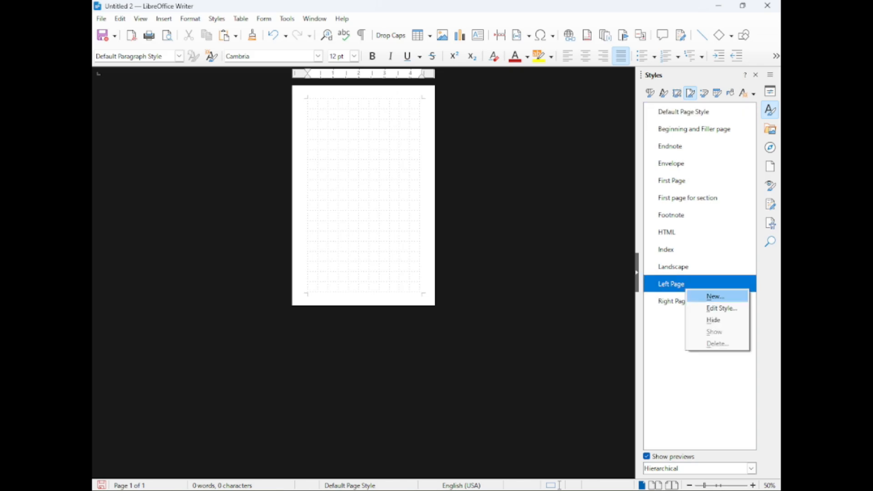
click(720, 308)
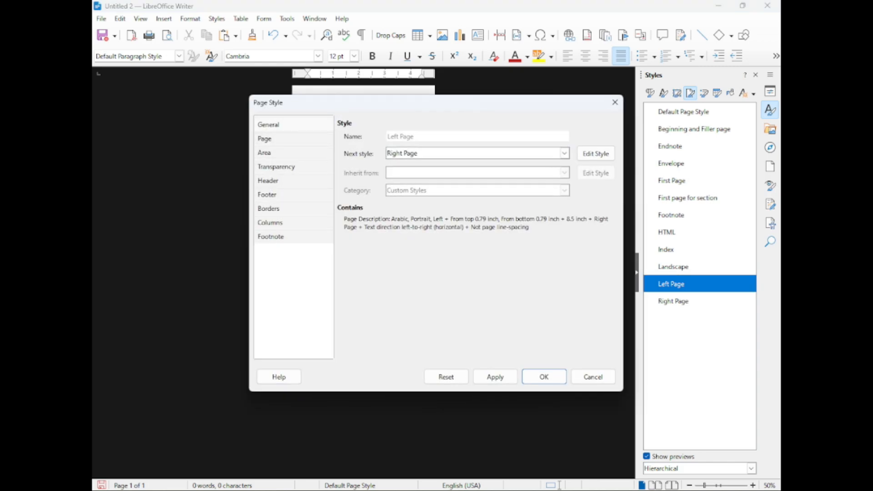
click(273, 138)
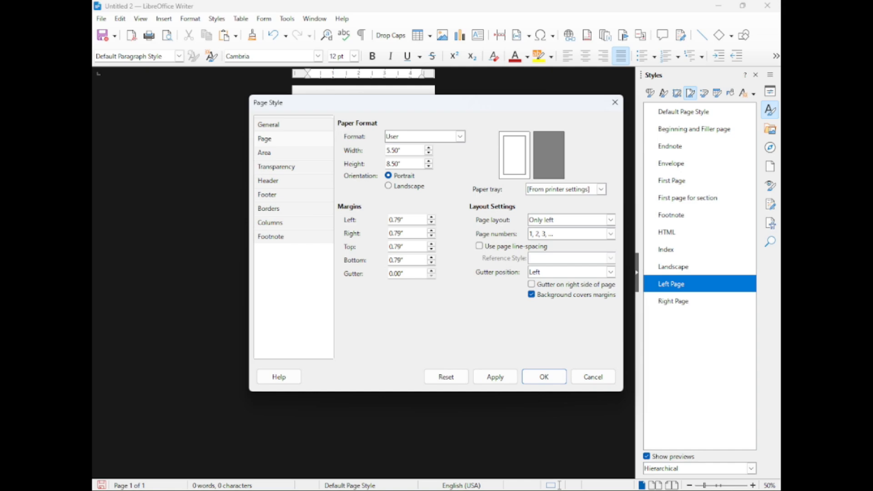
key(ctrl+a)
text(.49)
key(ctrl+a)
key(Tab)
key(ctrl+a)
text(.49)
Step: Set the Left Page style's top and bottom margins to .49 inches and its gutter to .1 inches, and apply the changes
key(Tab)
key(ctrl+a)
text(.49)
key(Tab)
key(ctrl+a)
text(.49)
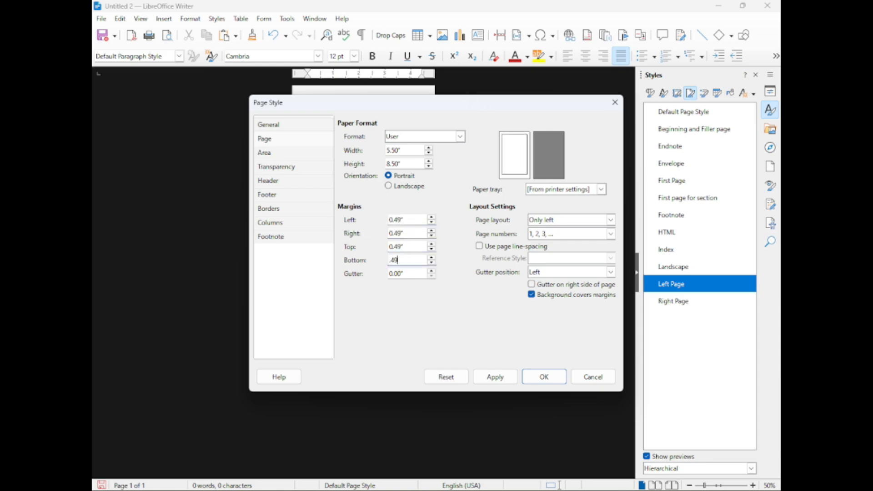
key(Tab)
key(ctrl+a)
text(.1)
click(494, 377)
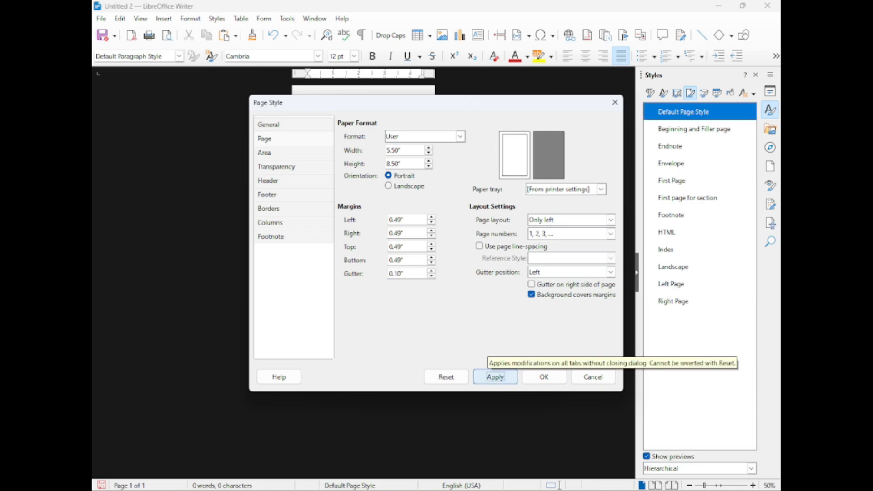
Step: Turn on the Left Page header with .14 inch spacing and .16 inch height, and disable AutoFit height
click(268, 181)
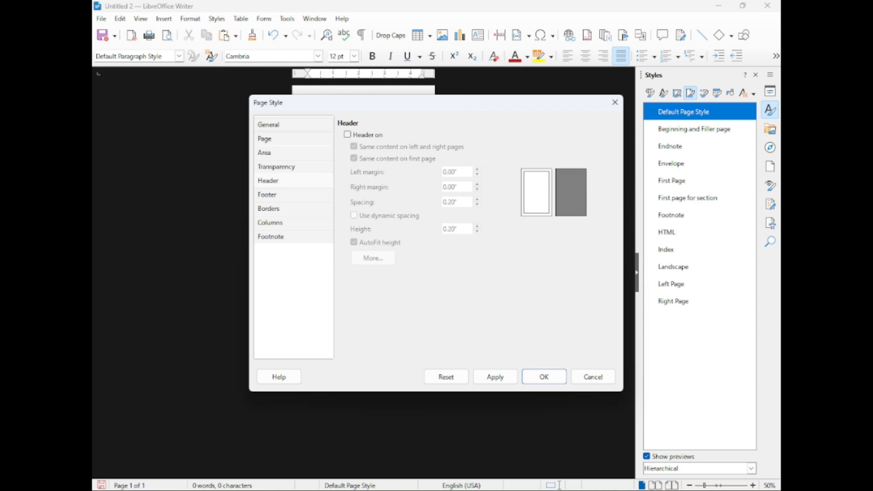
click(347, 135)
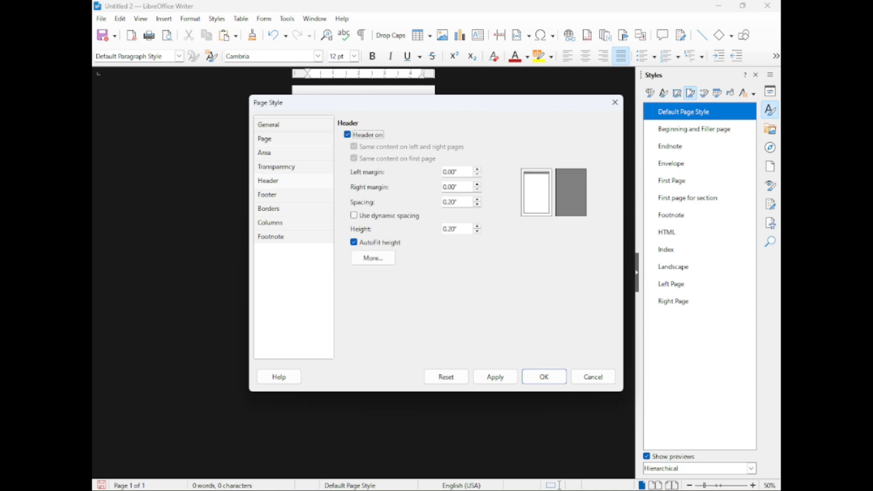
double_click(456, 202)
text(.14)
key(Tab)
text(.16)
key(Tab)
key(space)
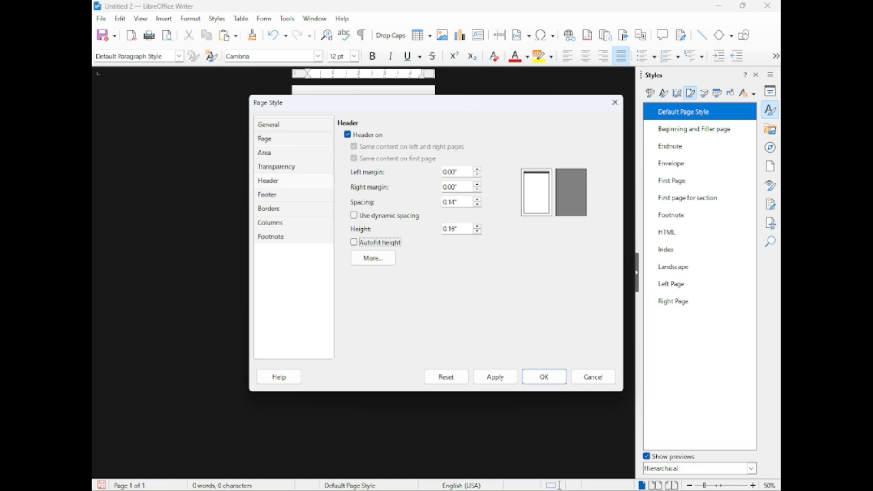
Step: Save the Left Page style and switch the document's page layout to Book View
key(Return)
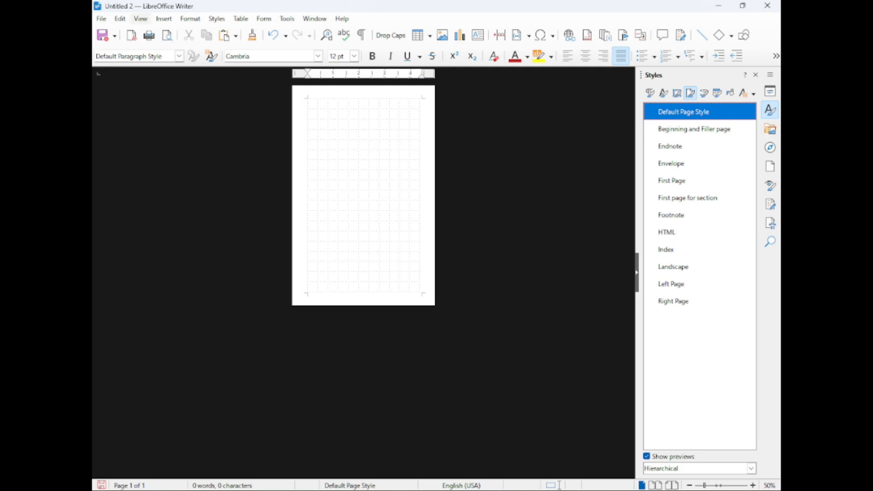
click(141, 19)
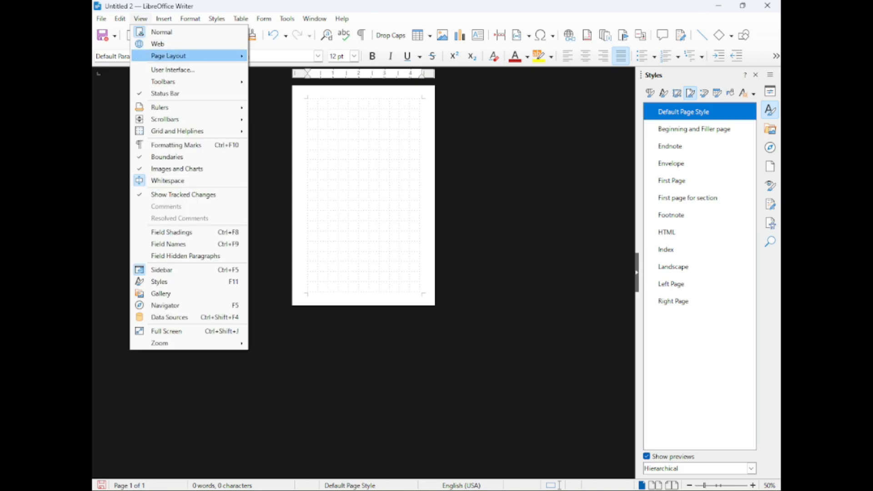
mouse_move(182, 55)
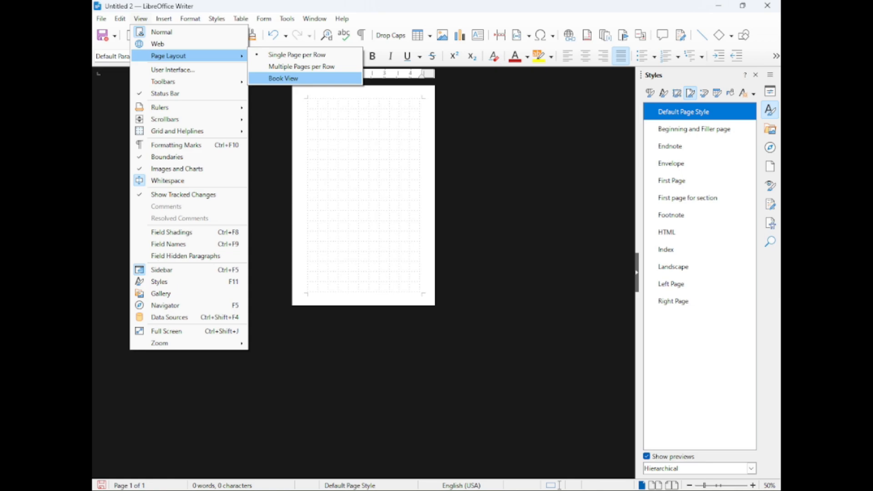
key(Return)
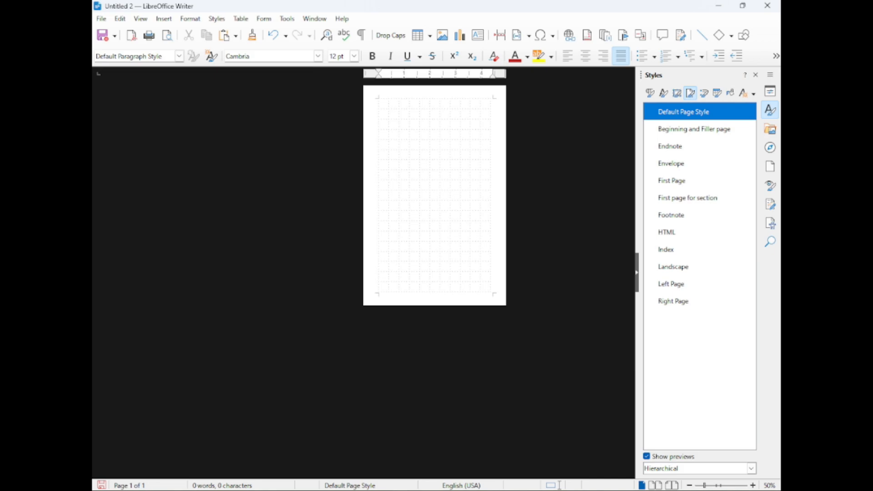
Step: Insert four page breaks in the empty document to create five pages
click(190, 18)
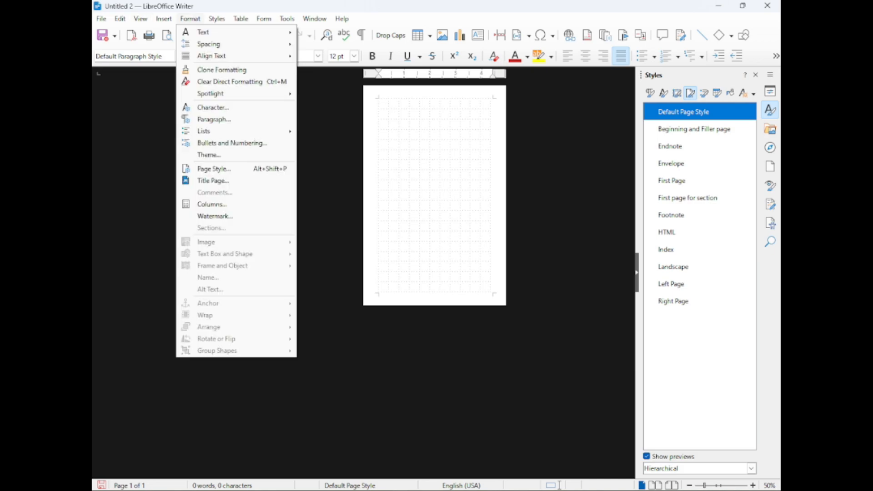
mouse_move(216, 19)
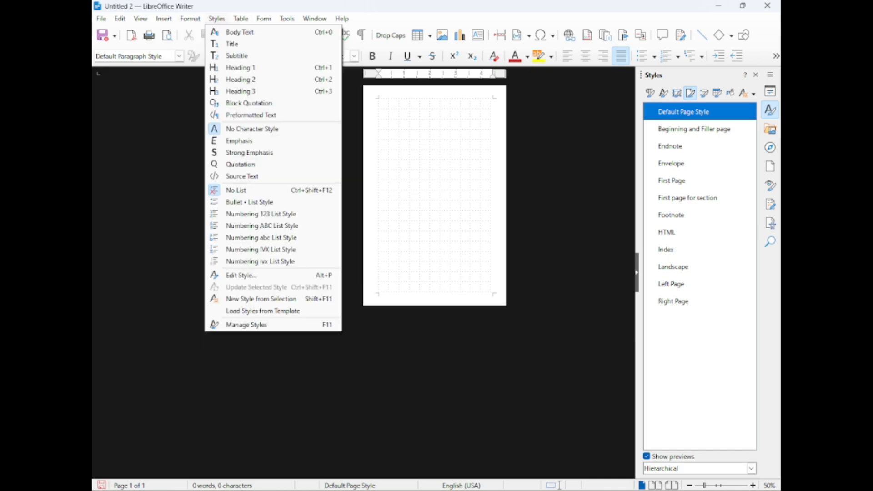
mouse_move(164, 19)
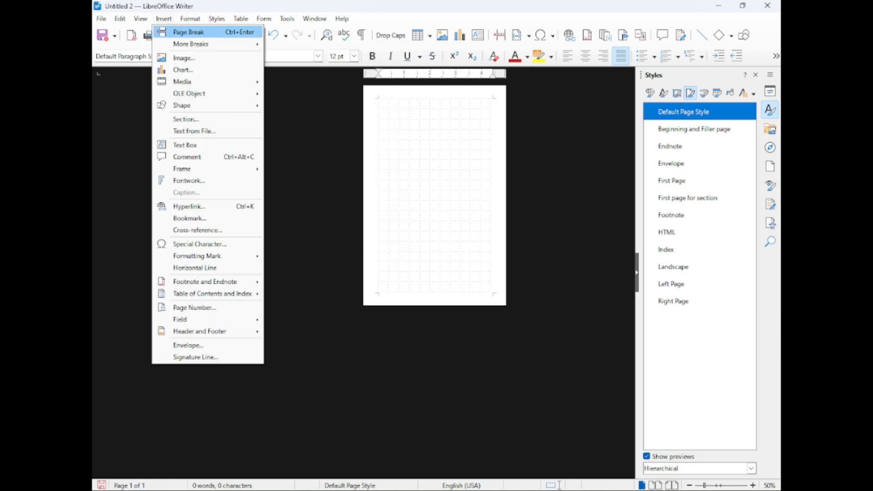
mouse_move(191, 44)
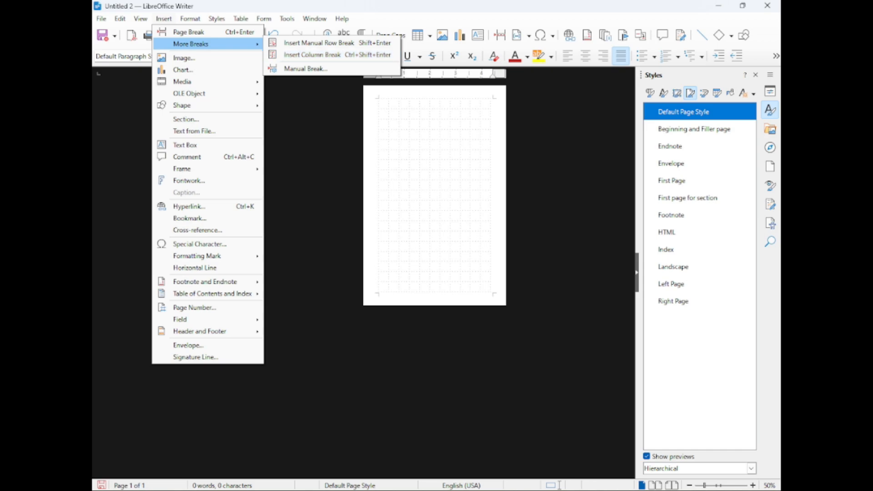
click(306, 68)
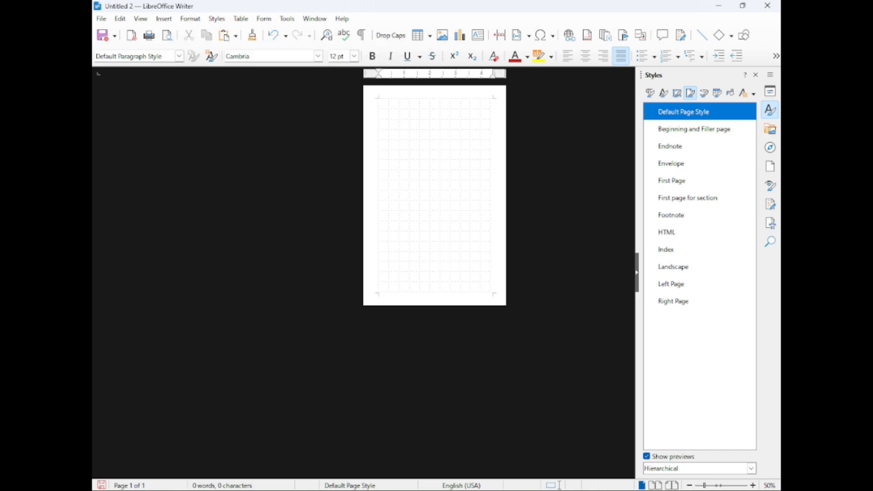
key(ctrl+Return)
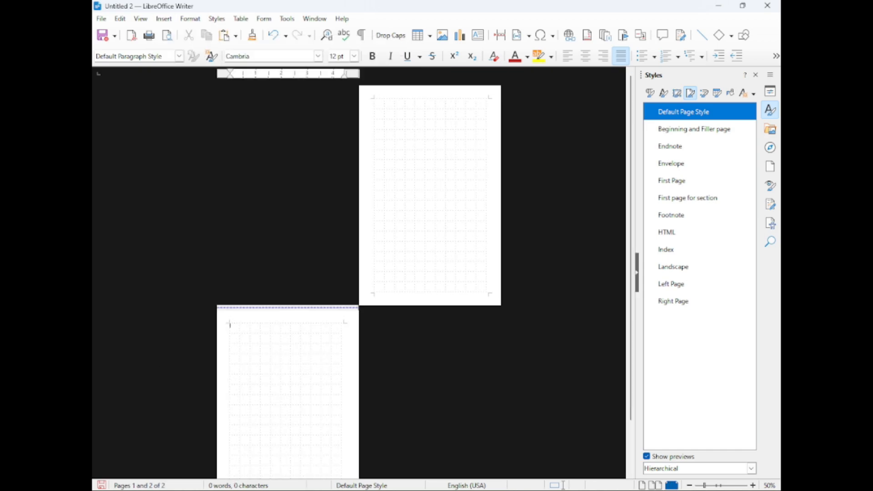
key(ctrl+Return)
key(ctrl+Return)
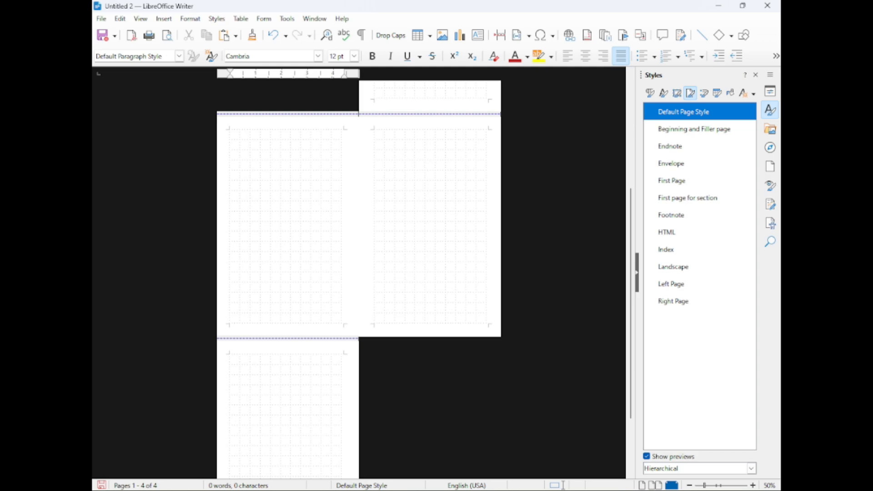
key(ctrl+Return)
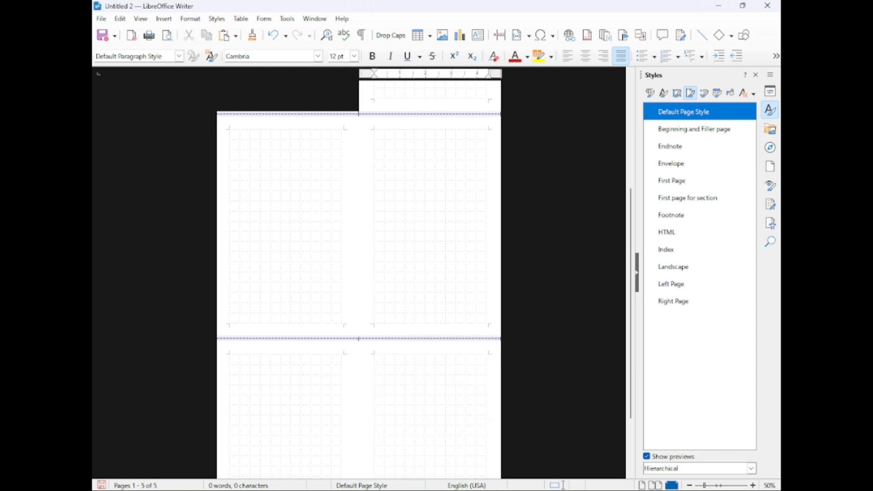
Step: Edit the page break before the third page so that it starts with the First page for section page style
scroll(359, 273, up, 5)
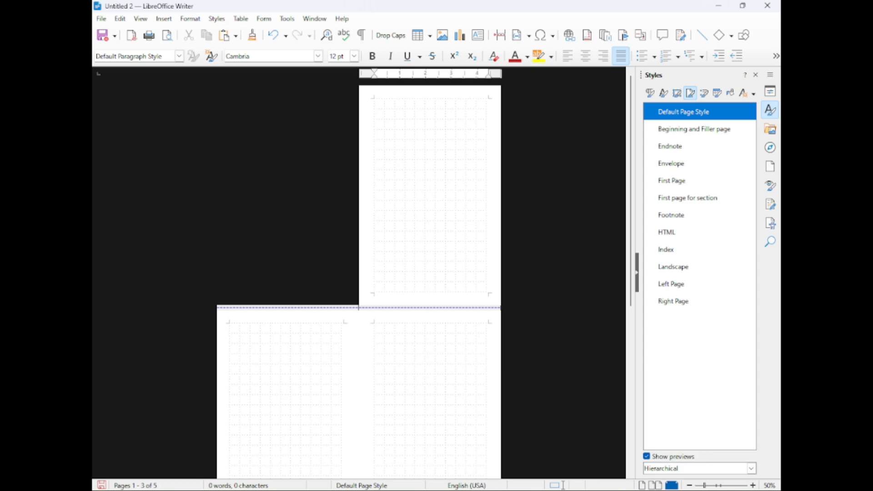
click(296, 308)
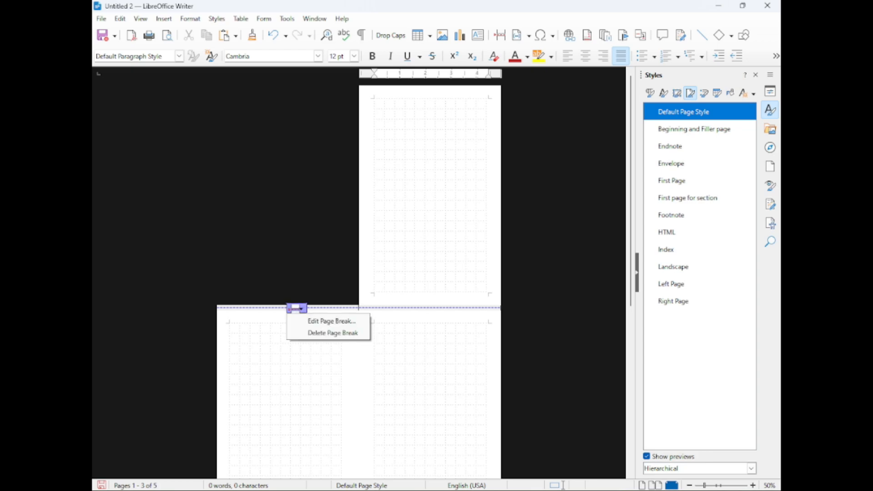
click(331, 321)
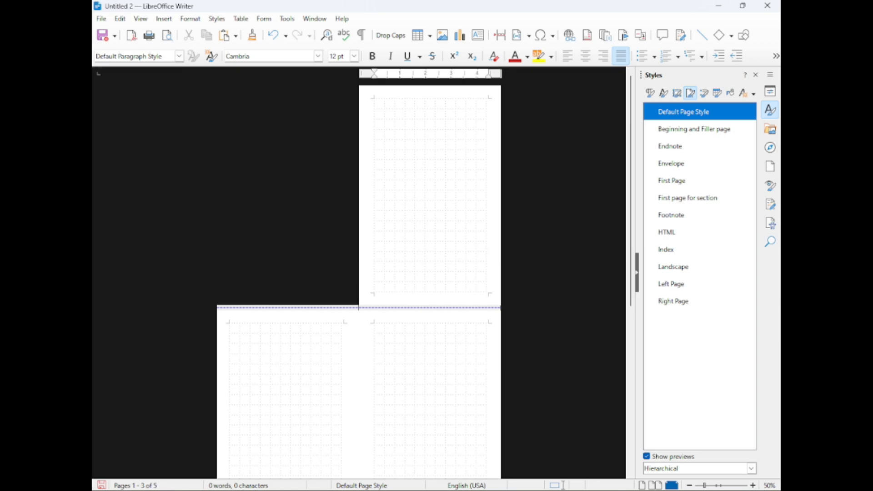
mouse_move(462, 308)
click(461, 308)
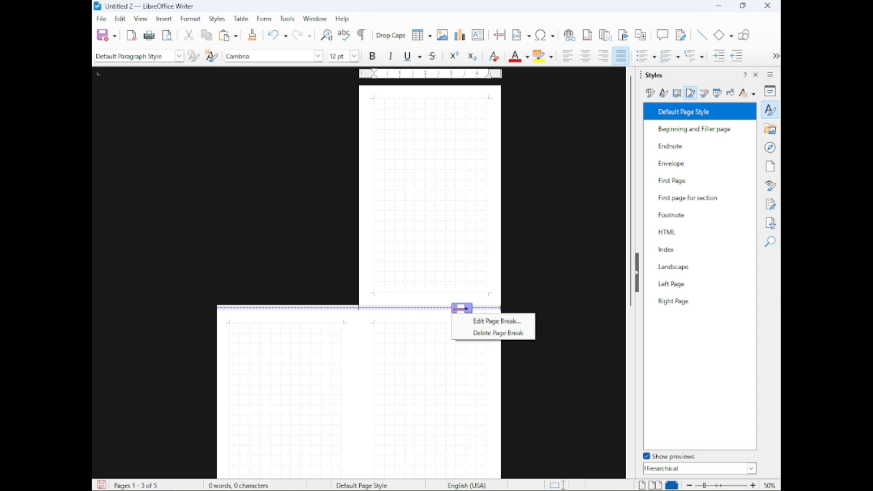
click(497, 321)
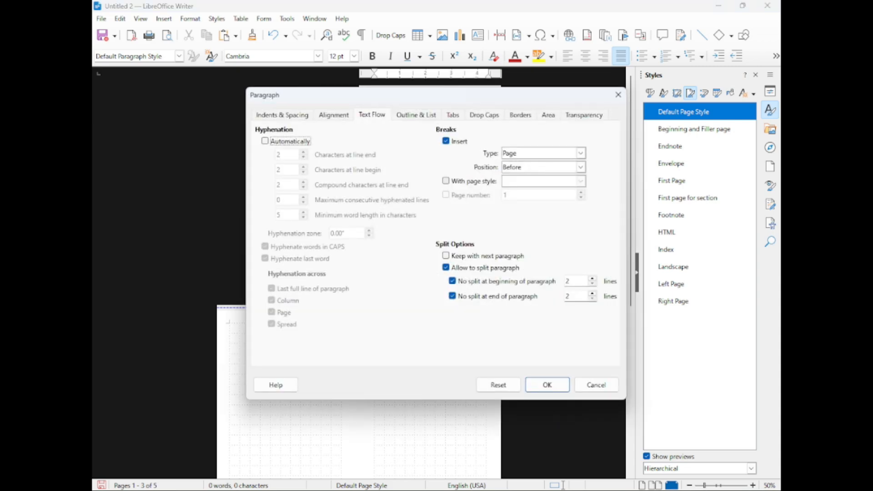
click(446, 181)
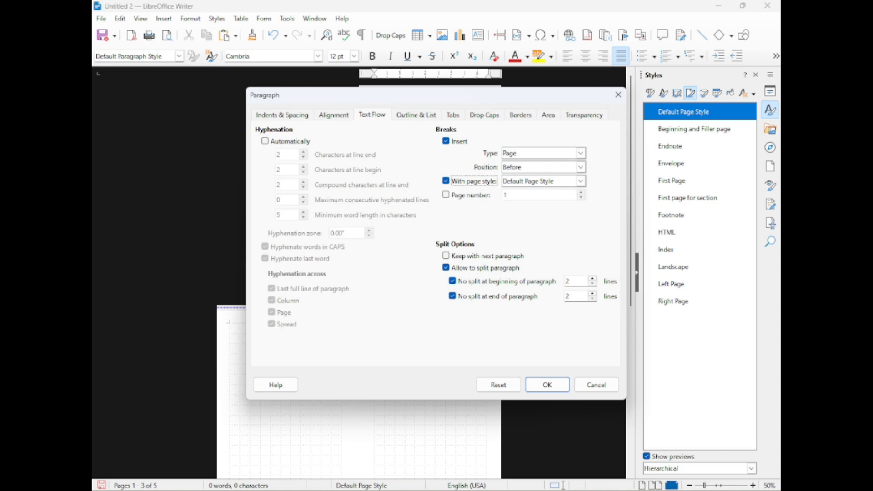
click(581, 181)
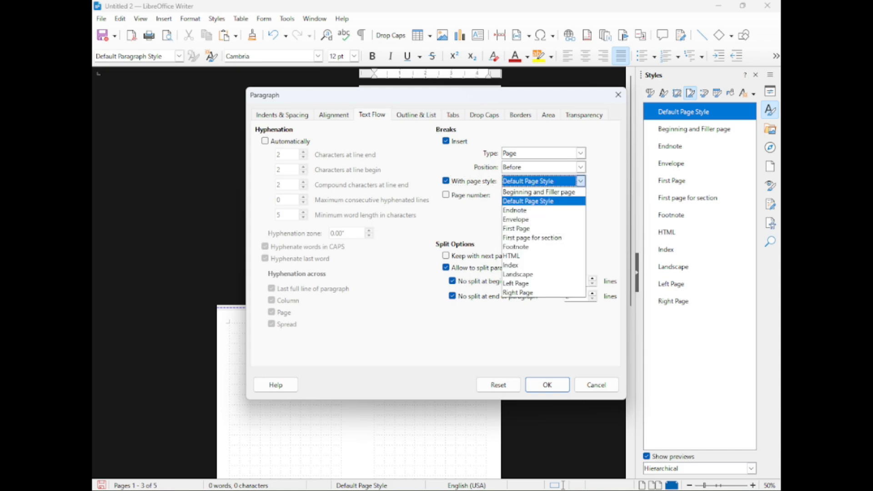
key(Down)
key(Down)
key(Down)
key(Down)
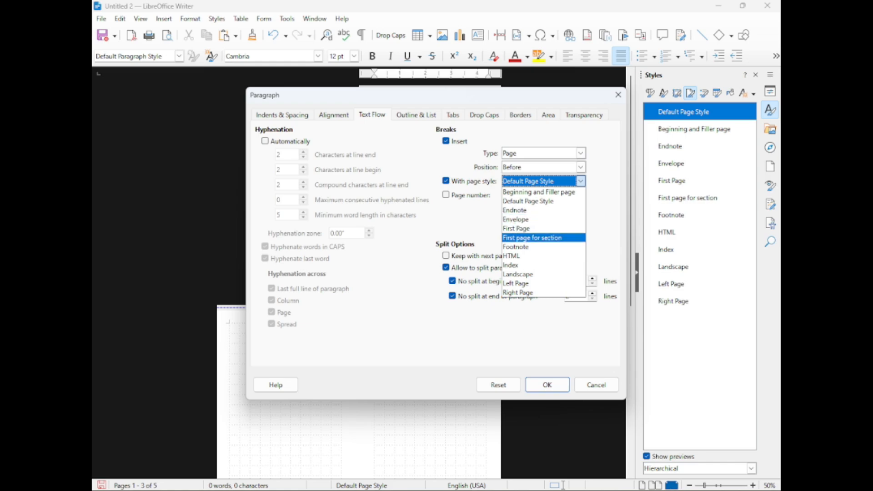
key(Return)
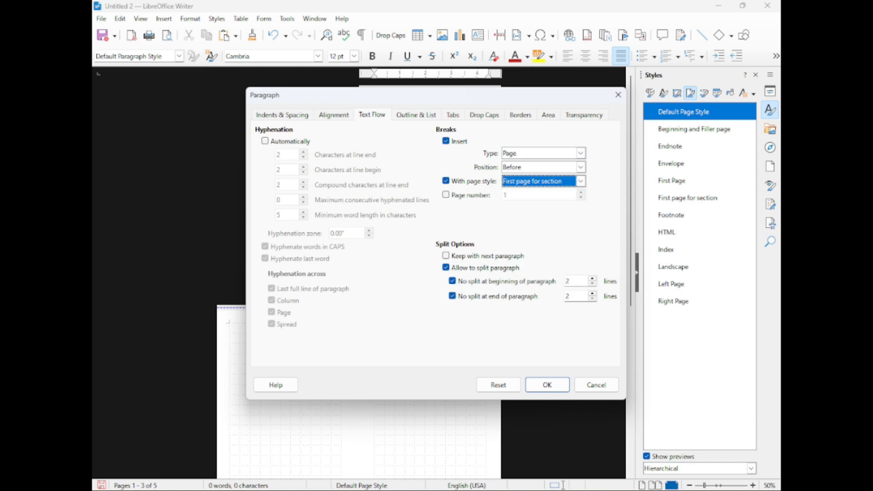
key(Return)
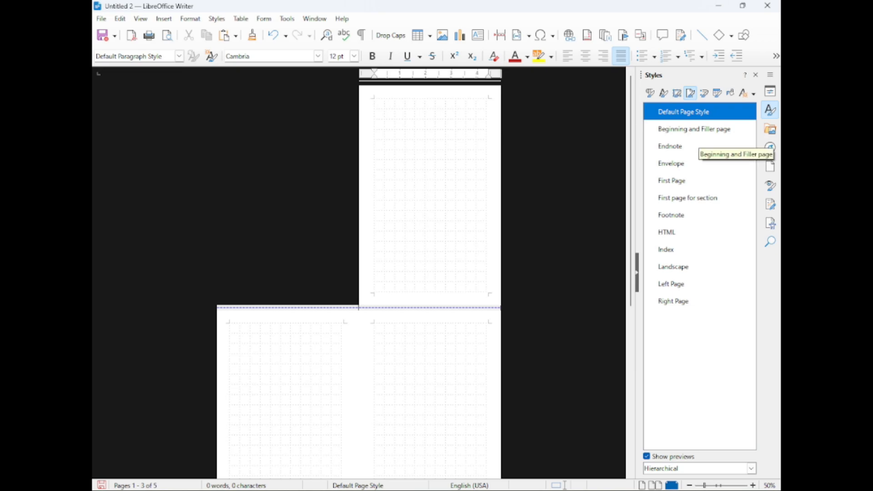
Step: Apply the Beginning and Filler page style to the first page and check the page styles of the following pages
double_click(693, 129)
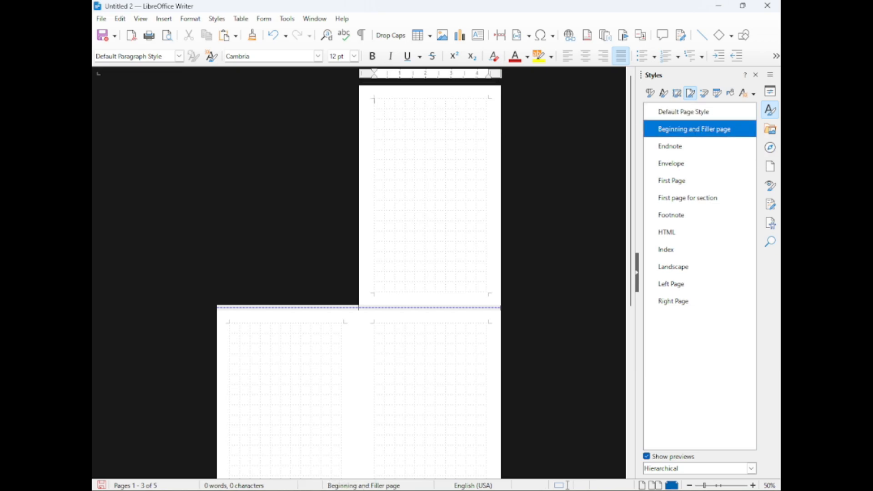
click(230, 325)
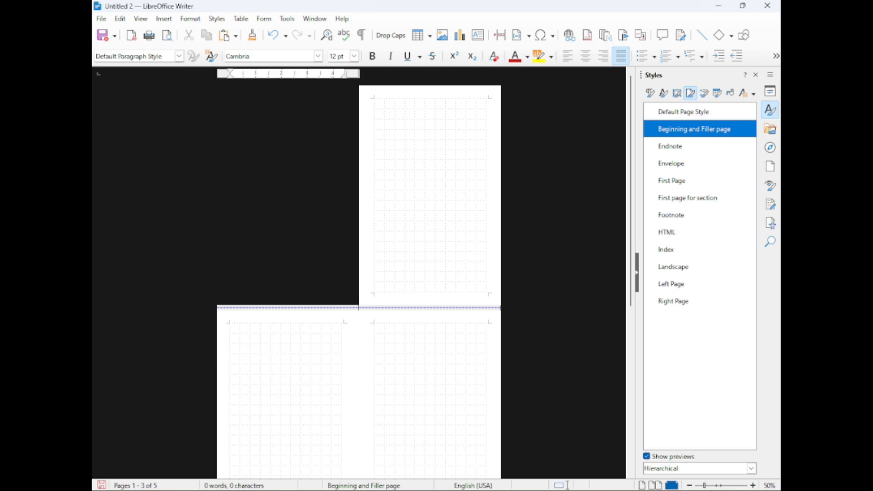
click(375, 325)
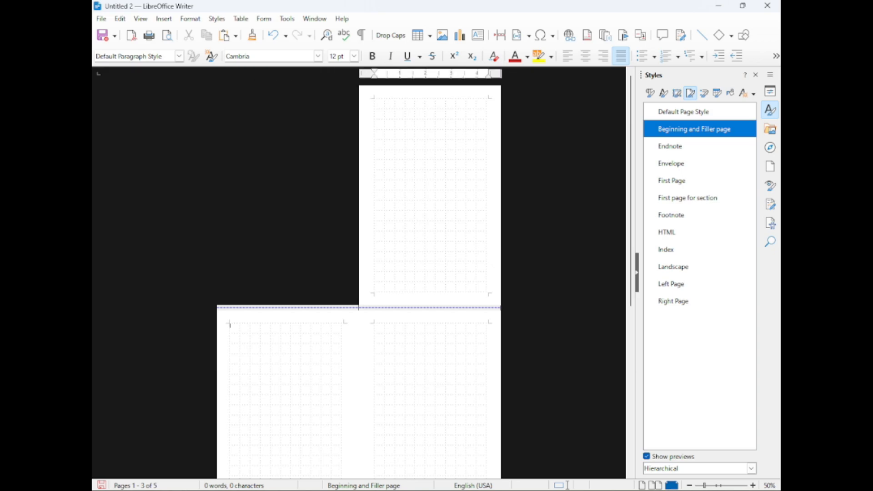
click(230, 325)
click(373, 324)
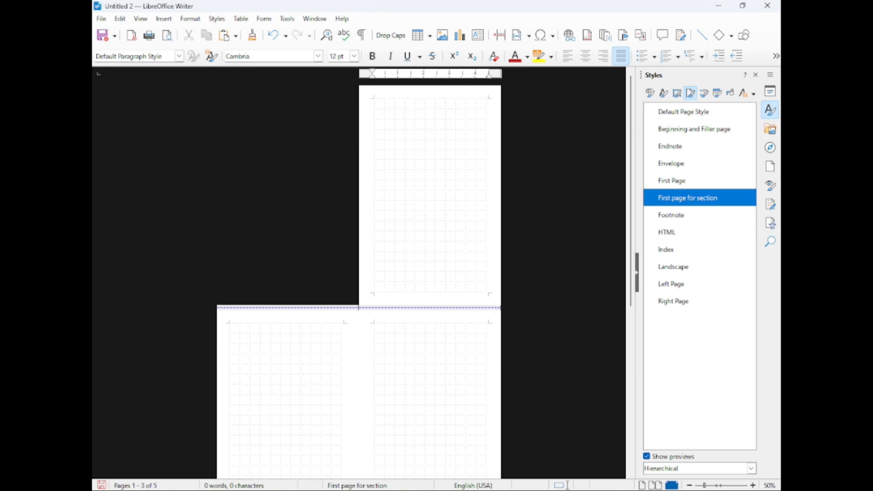
scroll(358, 273, down, 3)
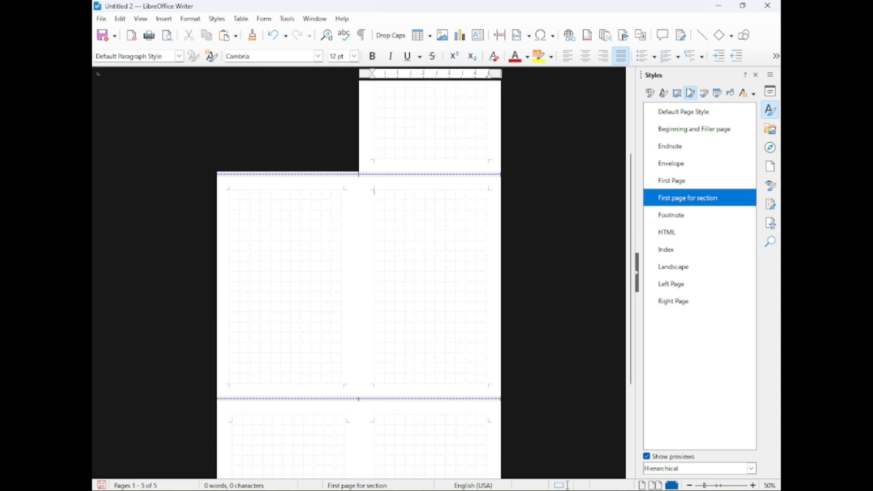
scroll(359, 272, down, 1)
click(233, 372)
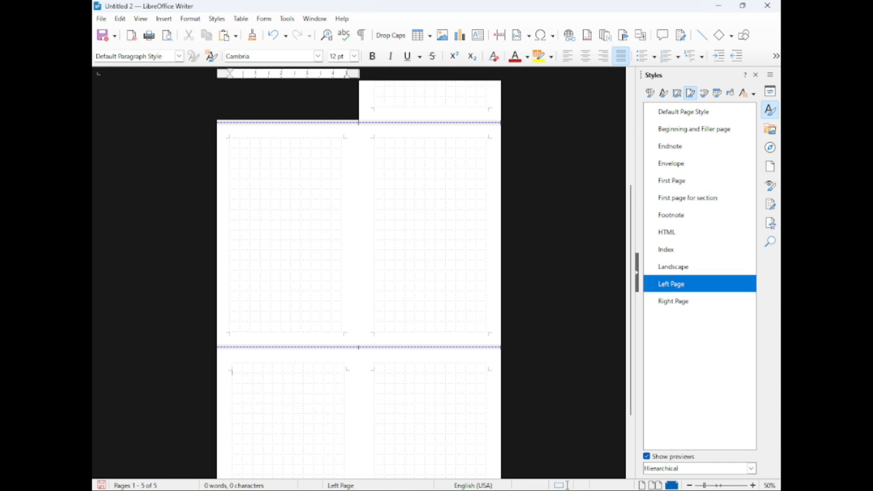
click(374, 372)
scroll(358, 272, down, 3)
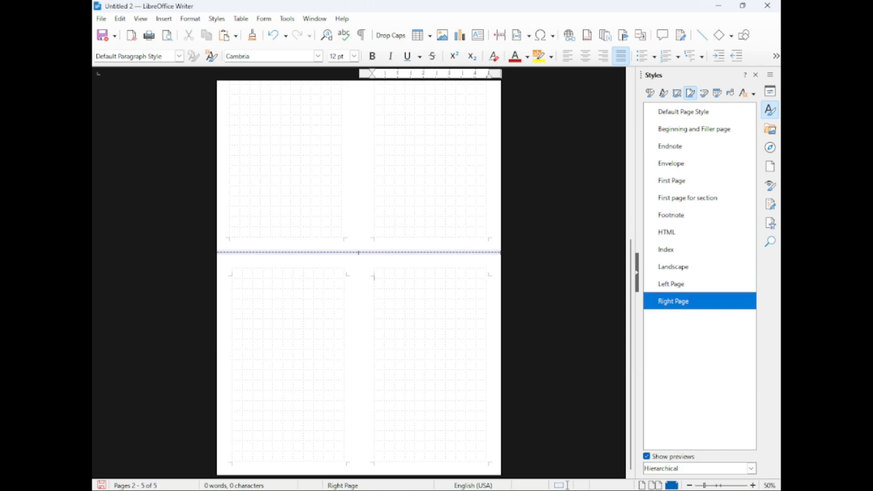
Step: Examine the page break settings before the fifth page and close them without changes
mouse_move(359, 252)
click(484, 253)
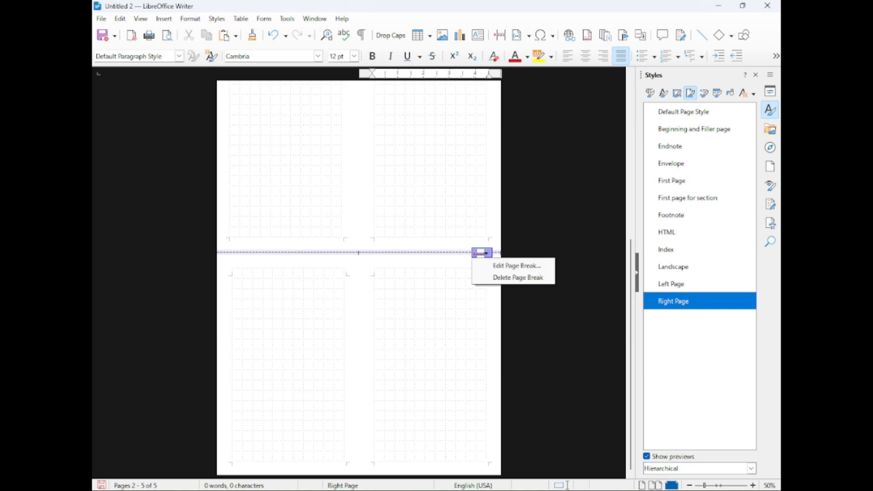
click(517, 266)
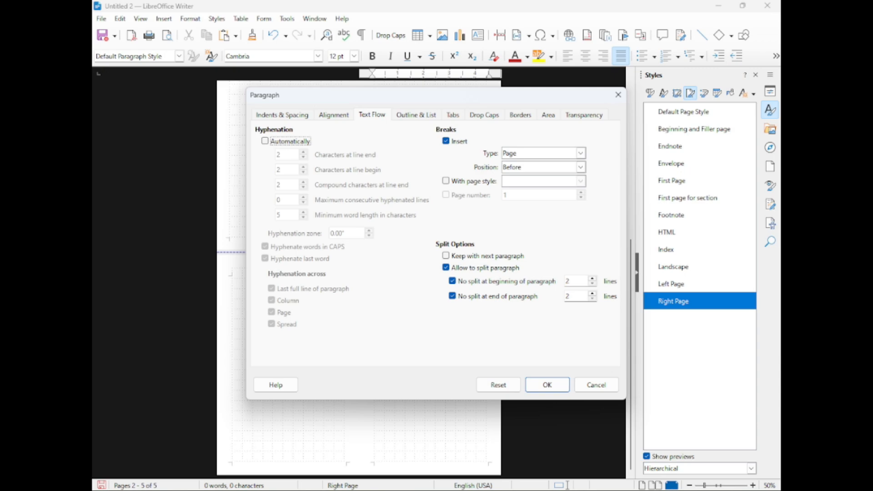
click(596, 385)
scroll(359, 272, up, 5)
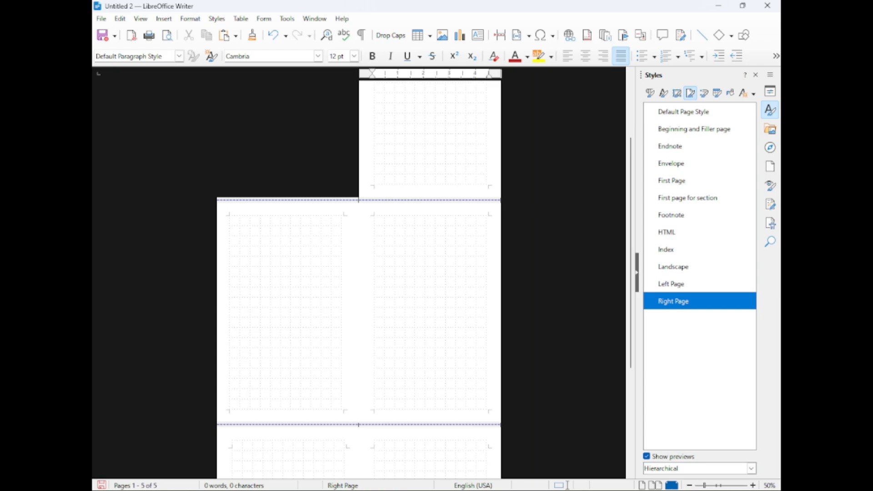
Step: Insert a table named LeftTable with 3 columns and 1 row in the Left Page header
scroll(359, 272, down, 3)
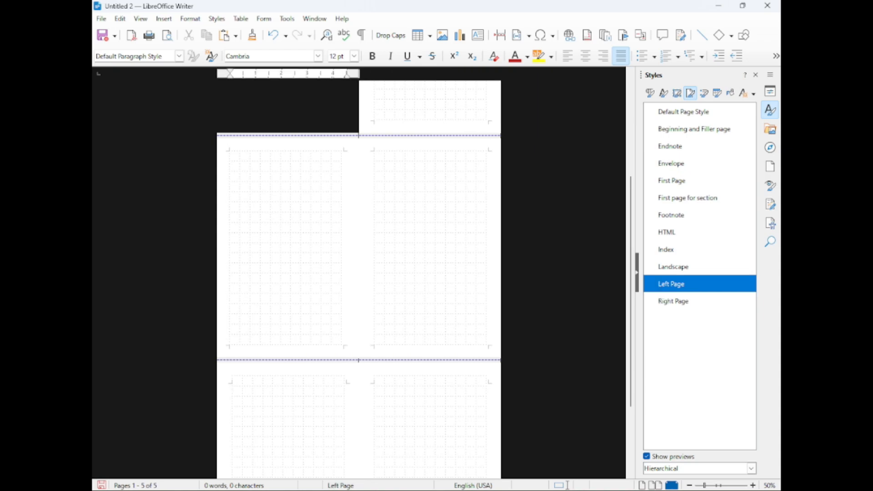
click(231, 376)
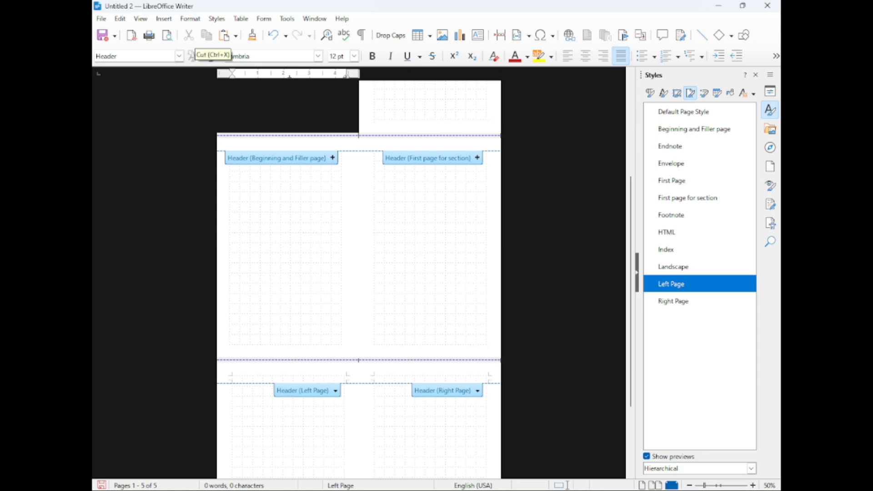
click(241, 18)
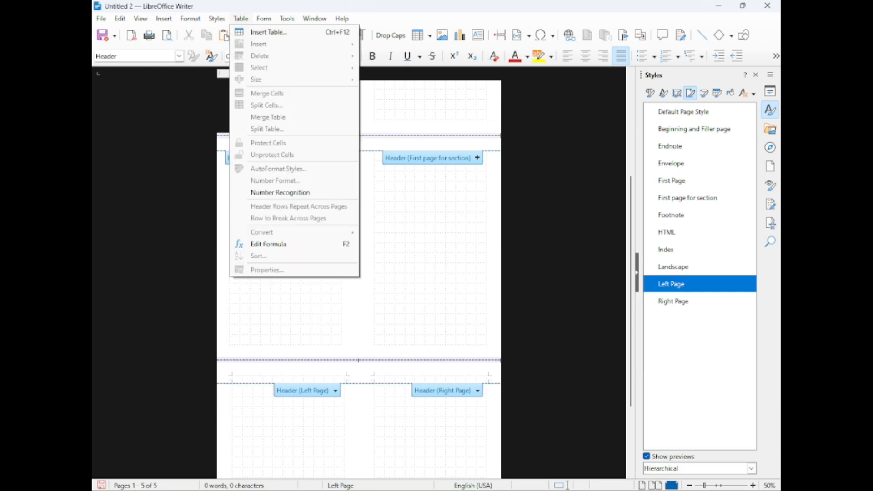
click(260, 31)
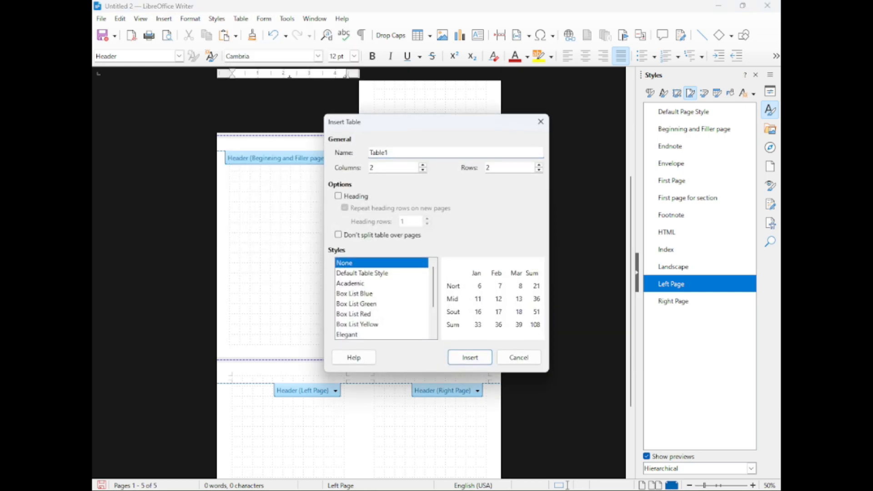
key(ctrl+a)
text(LeftTable)
key(Tab)
text(3)
key(Tab)
text(1)
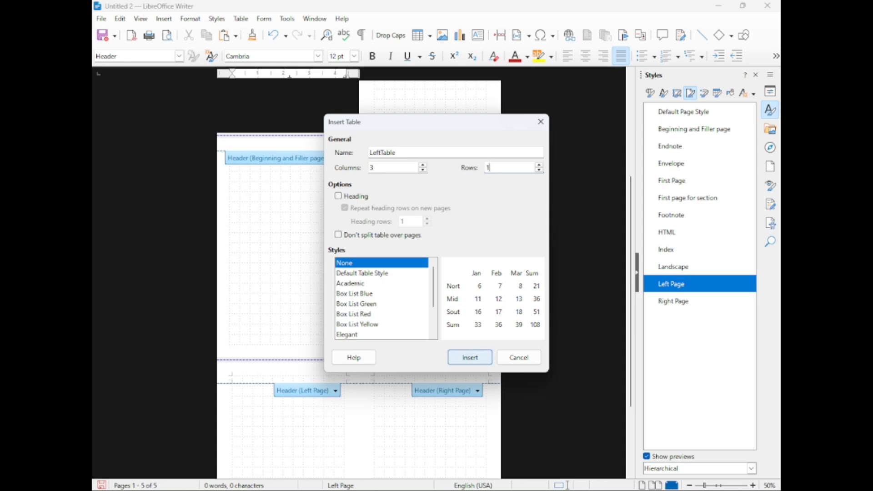
click(469, 357)
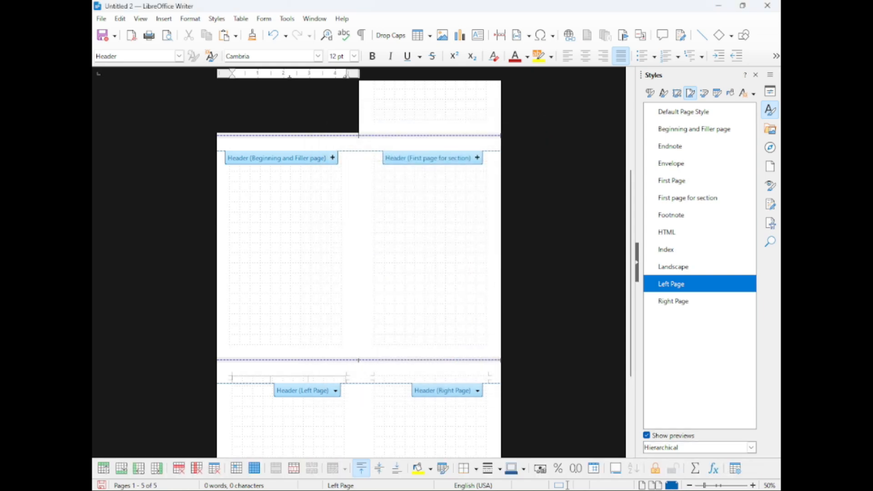
Step: Give all three cells of the left header table a black, medium 1.5 pt border along the bottom edge only
scroll(359, 269, down, 2)
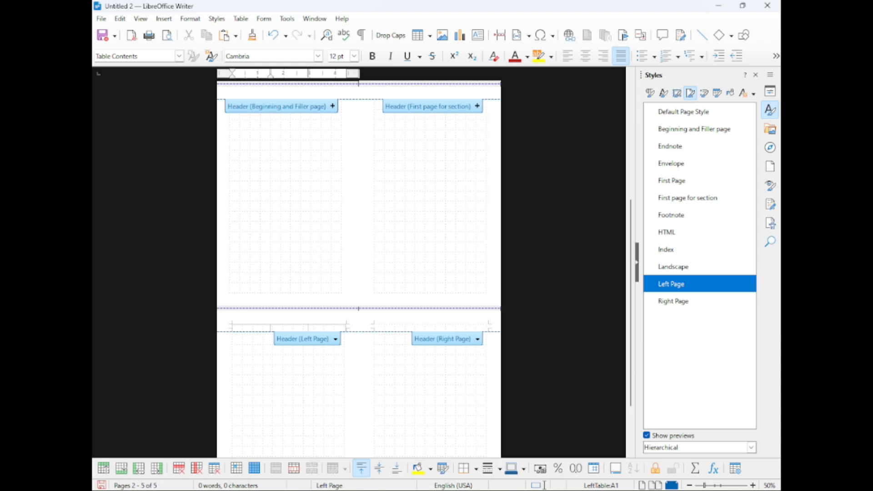
key(shift+Right)
key(shift+Right)
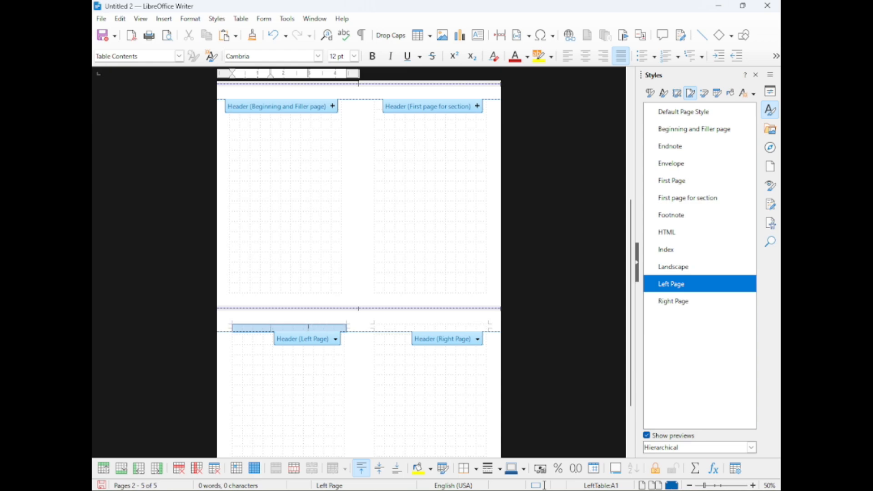
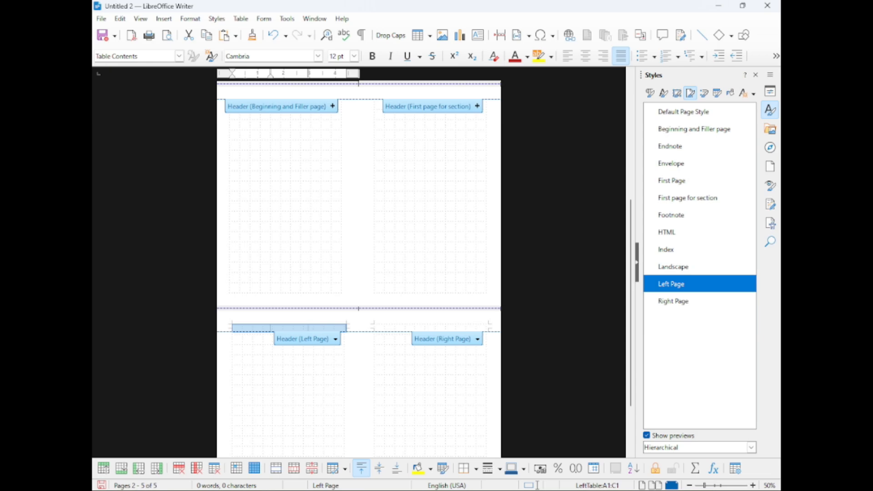
right_click(329, 107)
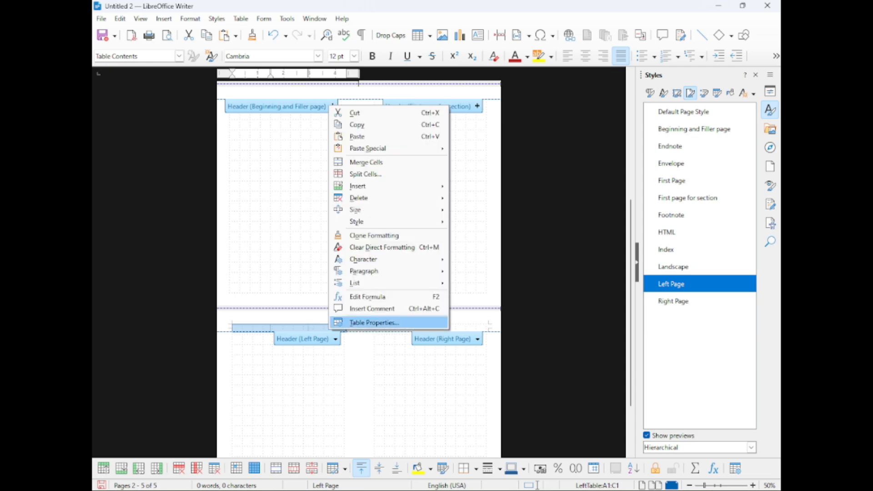
click(374, 323)
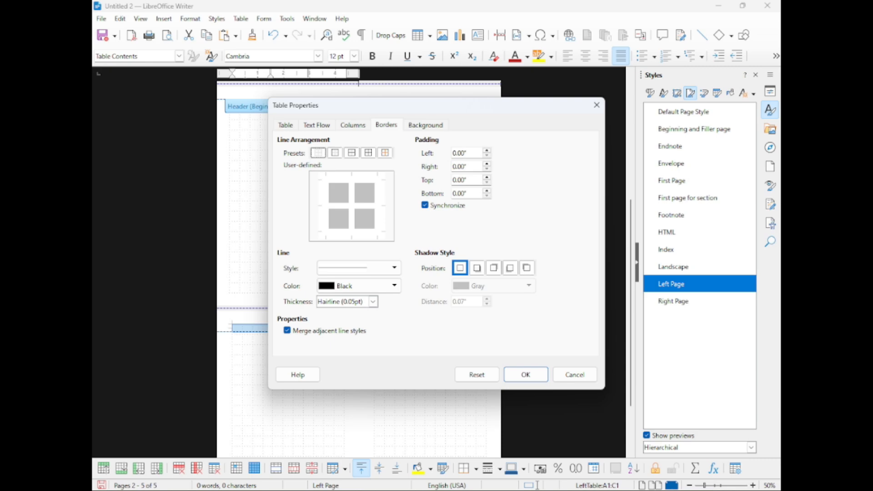
click(358, 268)
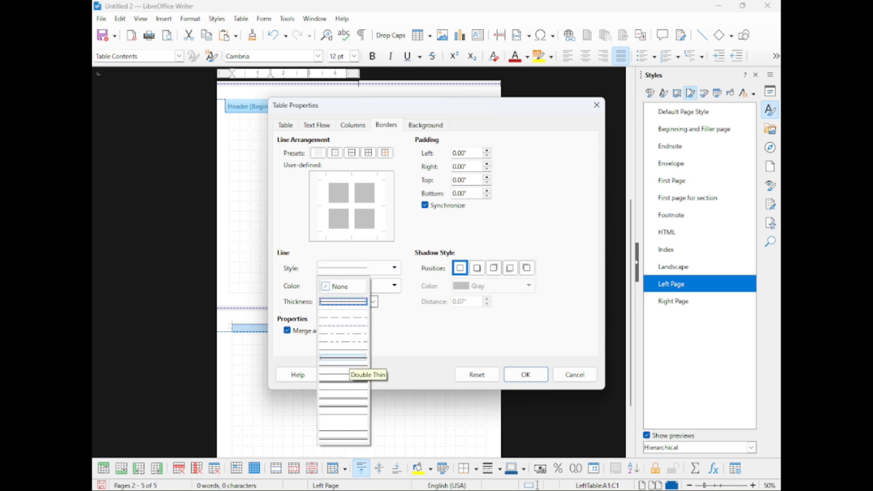
click(343, 366)
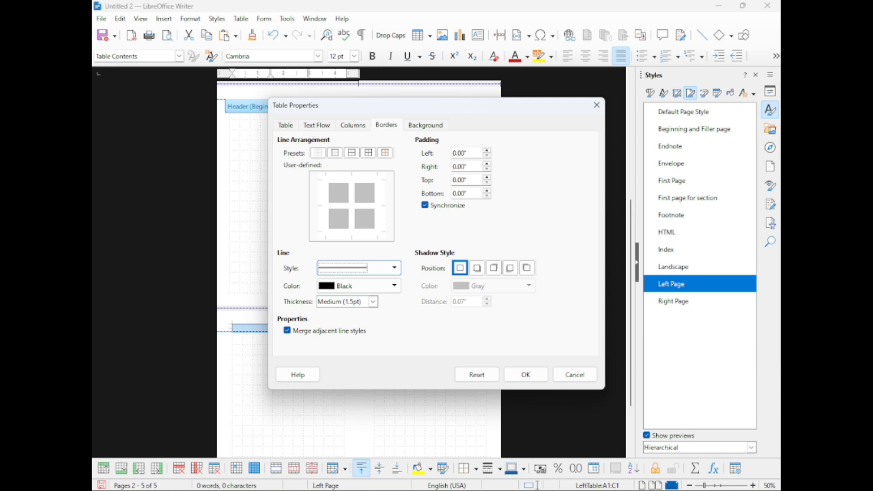
click(351, 231)
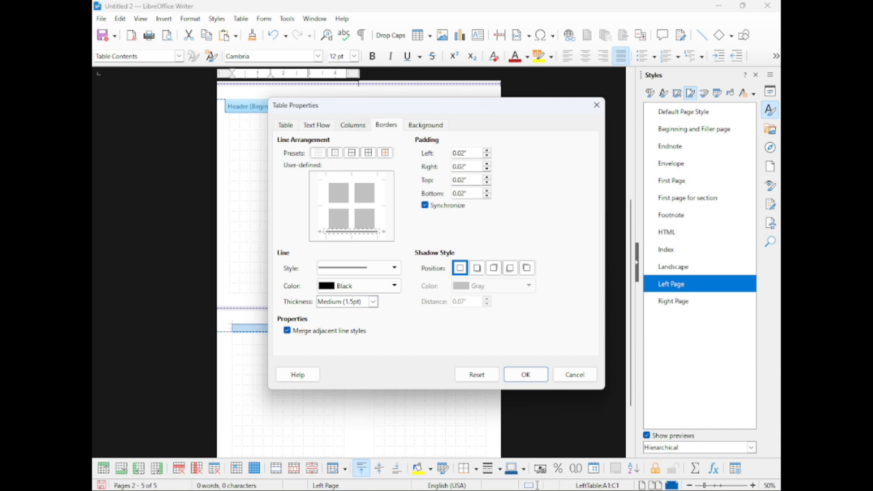
click(316, 125)
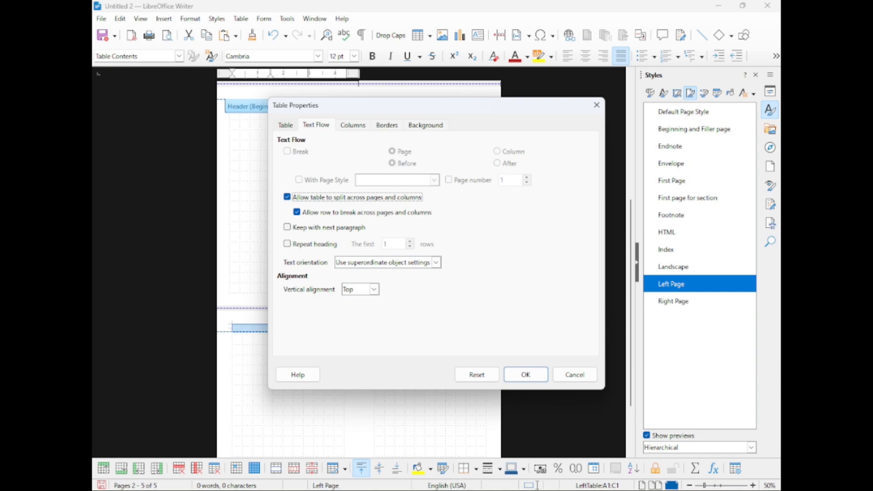
click(285, 125)
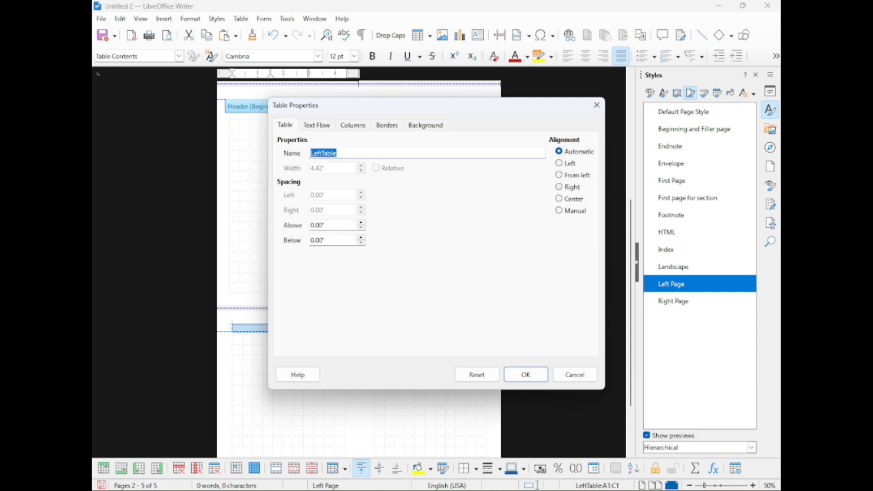
click(386, 125)
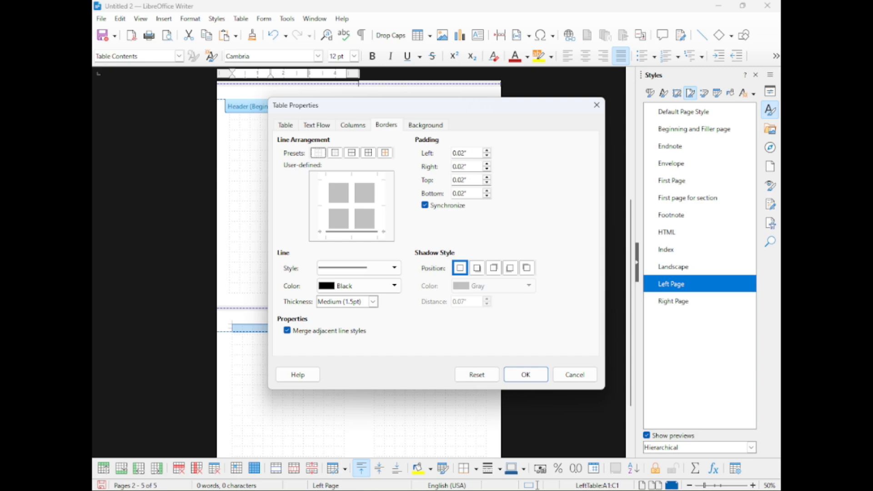
click(526, 374)
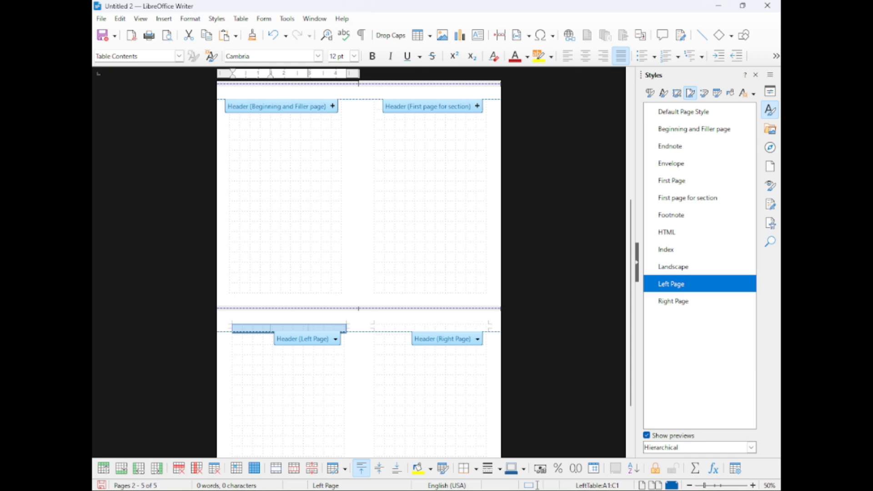
Step: Set the first and third columns of the left header table to 0.3" wide, leaving the remaining width to the middle column
right_click(267, 328)
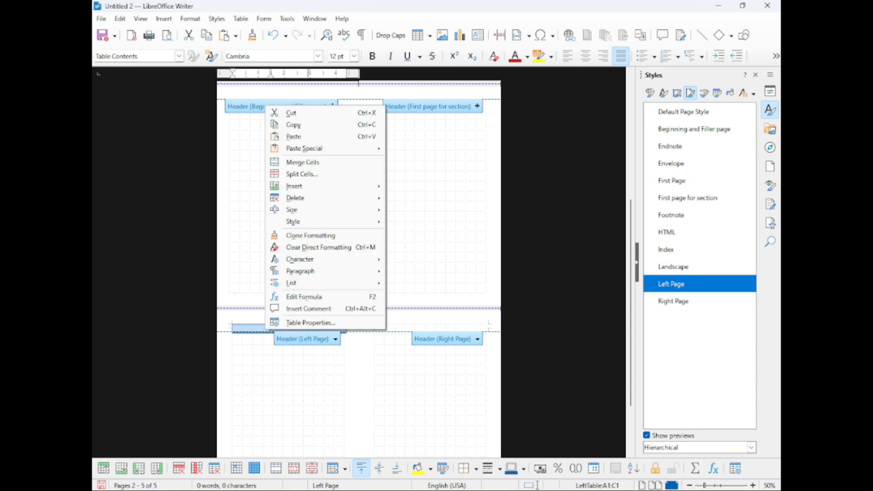
click(313, 321)
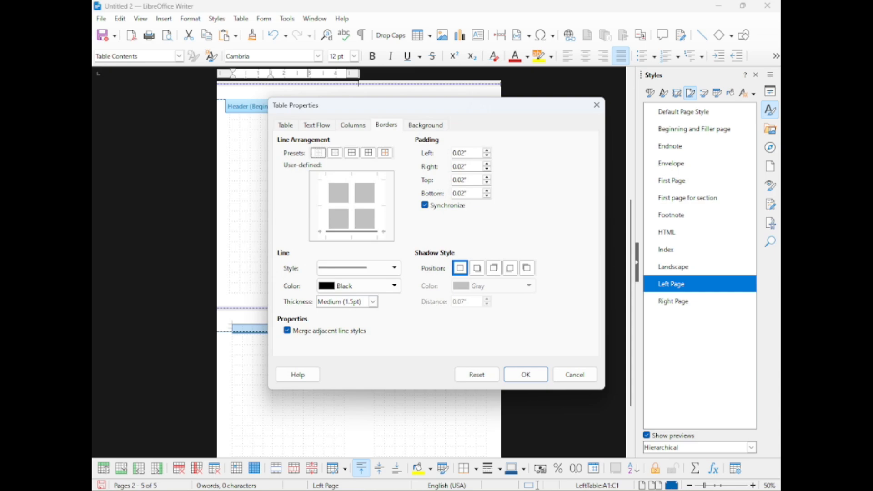
key(ctrl+Page_Up)
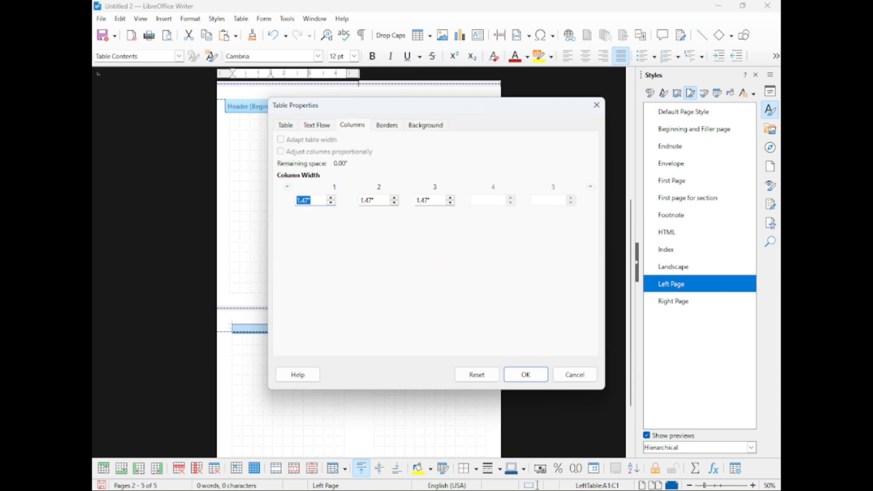
text(.3)
key(Tab)
key(Tab)
text(.3)
key(Tab)
key(Tab)
text(.3)
key(Tab)
click(526, 374)
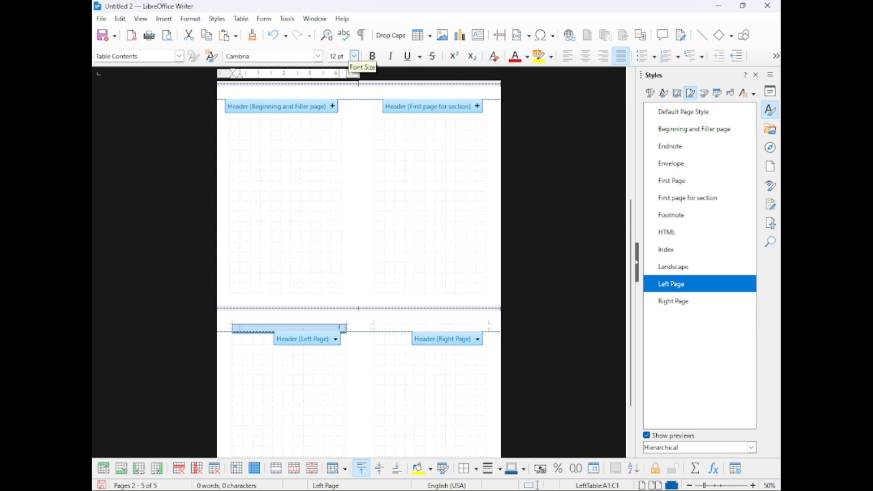
Step: Set the left header table's font size to 10.5 pt and align its three cells left, centre and right respectively
click(355, 56)
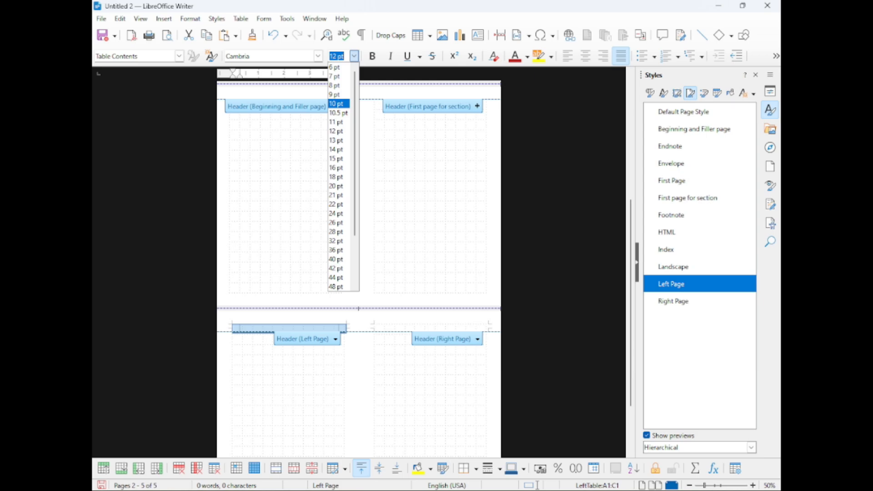
click(339, 113)
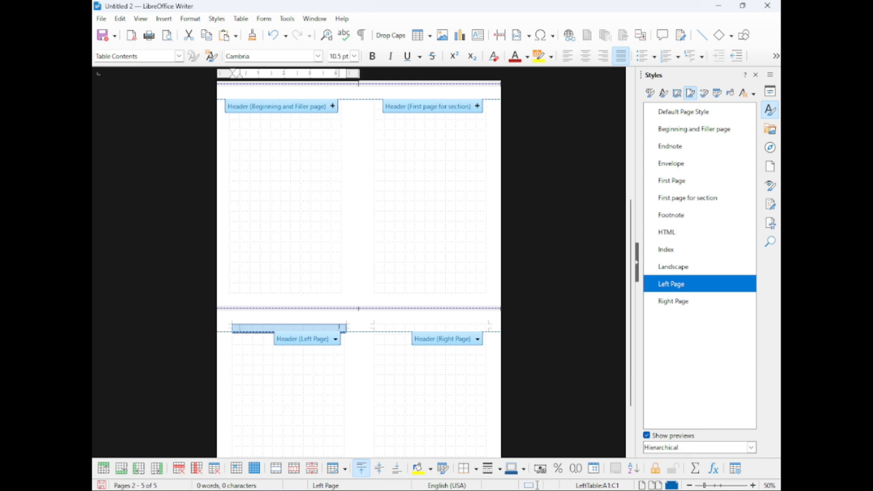
click(241, 327)
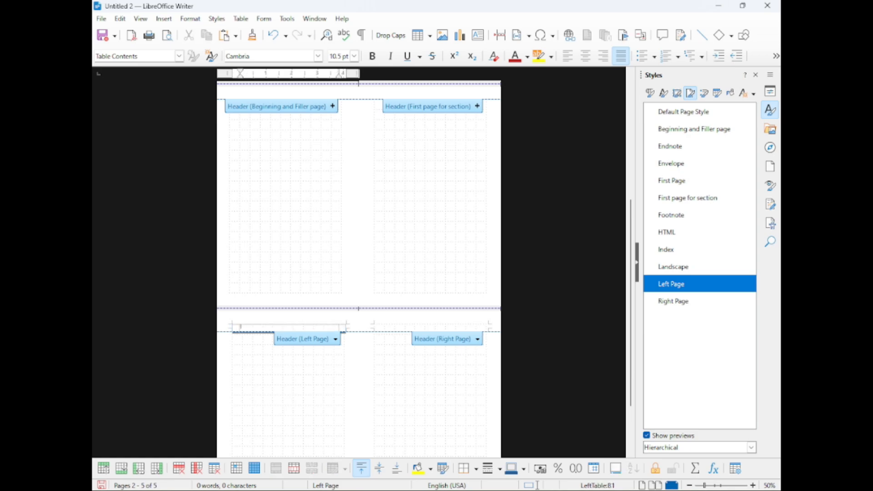
click(235, 328)
click(567, 55)
key(ctrl+e)
key(ctrl+r)
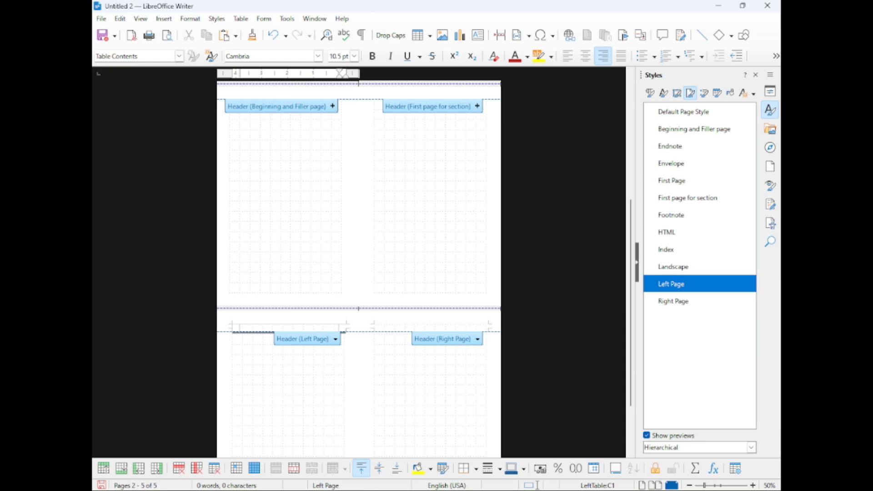
Step: Unsynchronize the border padding of the left header table and set the bottom padding to 0"
drag(235, 327, 343, 328)
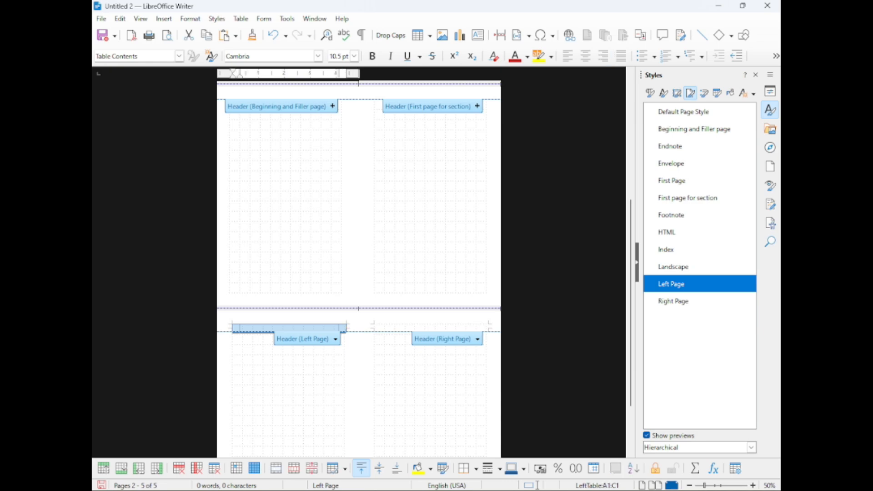
right_click(343, 328)
click(363, 322)
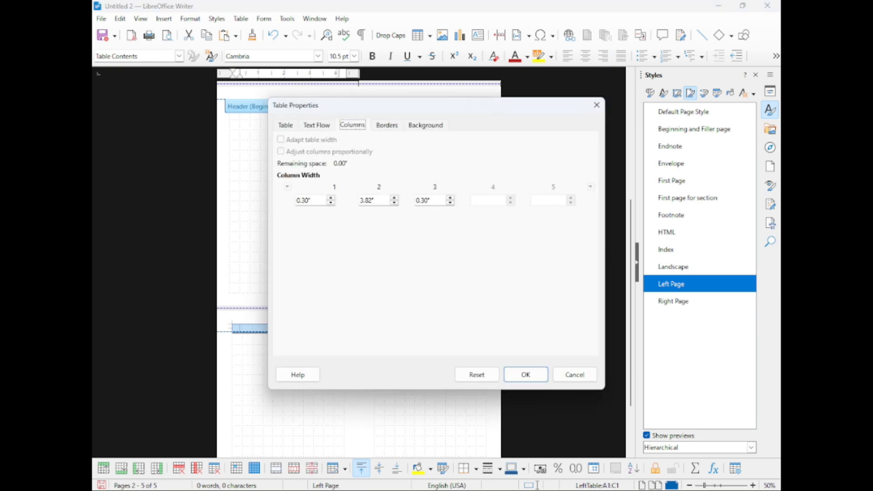
click(386, 125)
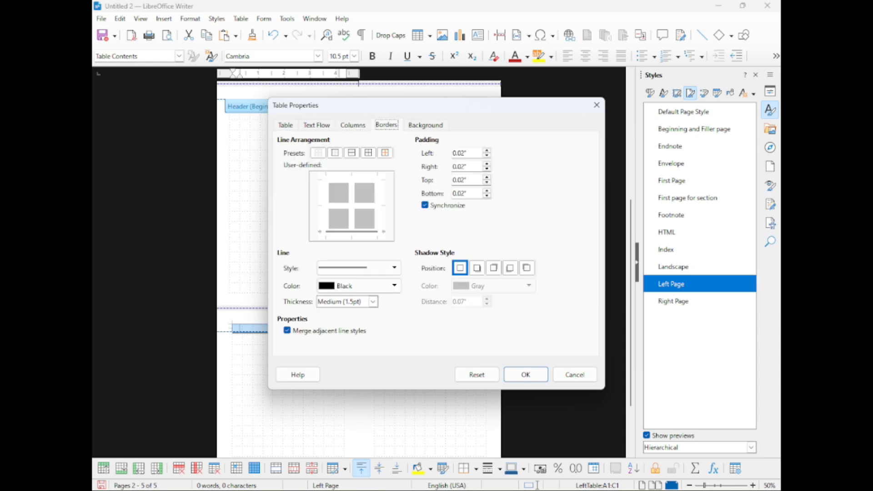
click(424, 205)
drag(469, 194, 451, 194)
text(0)
click(467, 180)
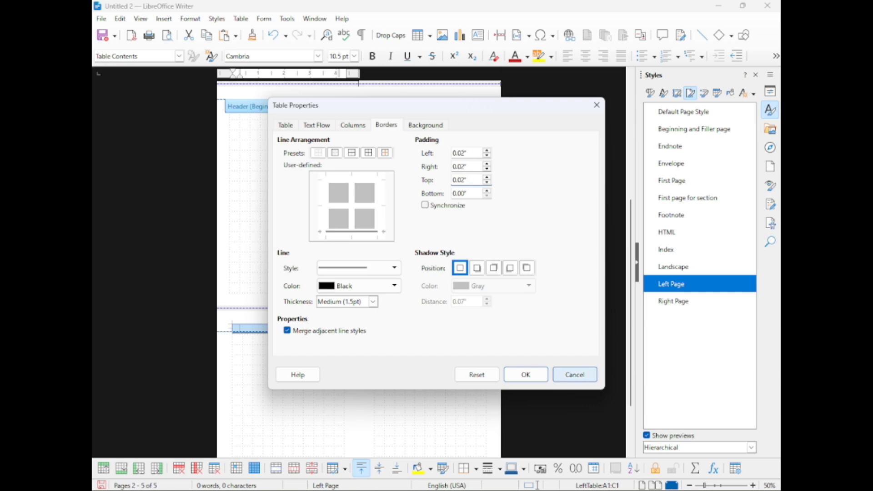
click(526, 374)
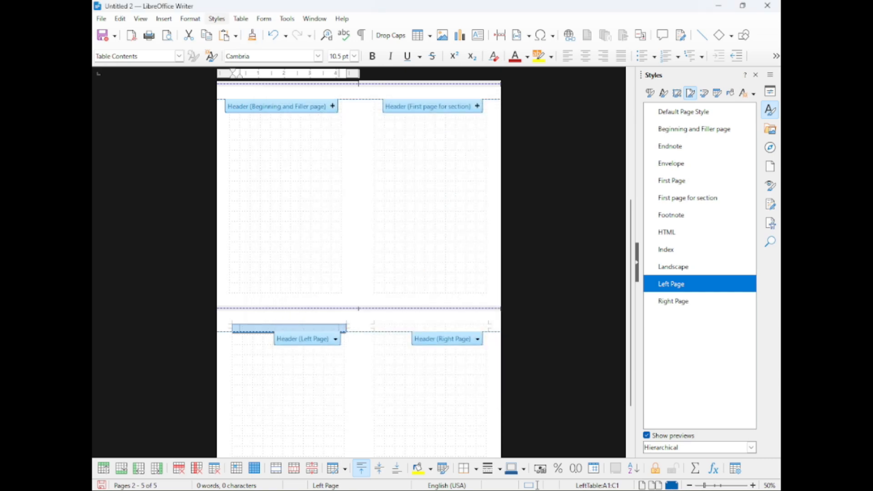
Step: Set the spacing below paragraph to 0" for all cells of the left header table
click(190, 18)
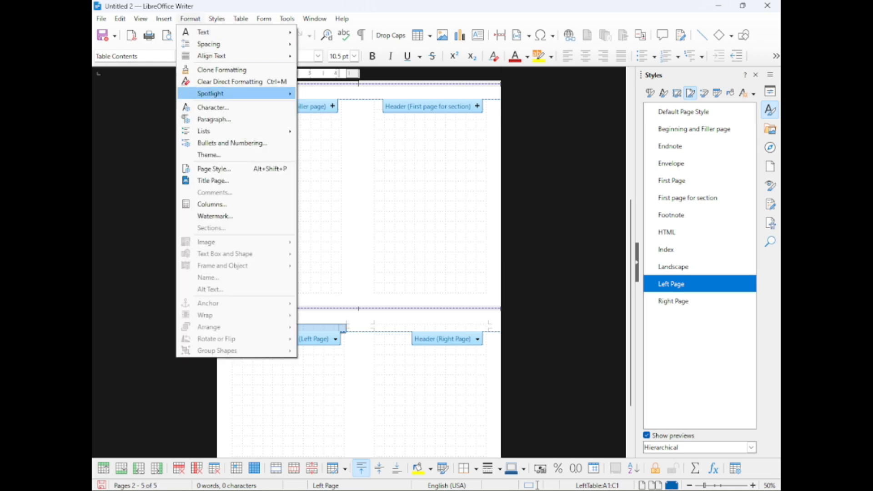
click(213, 119)
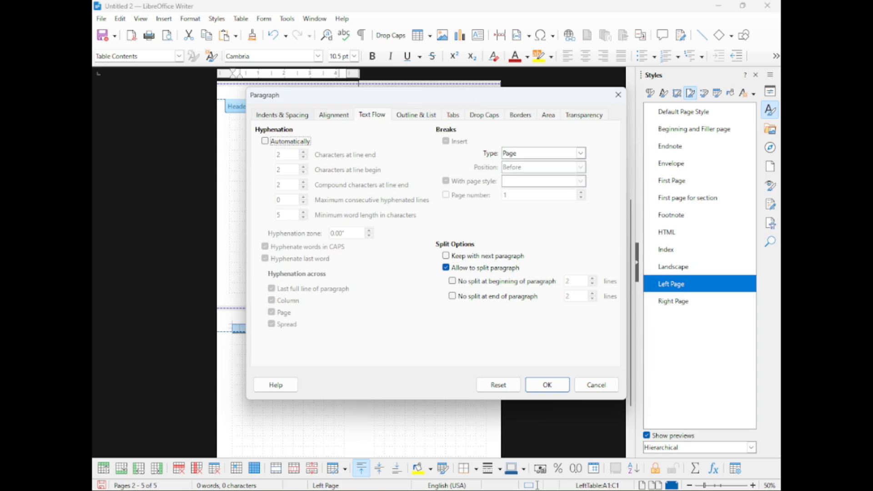
click(282, 116)
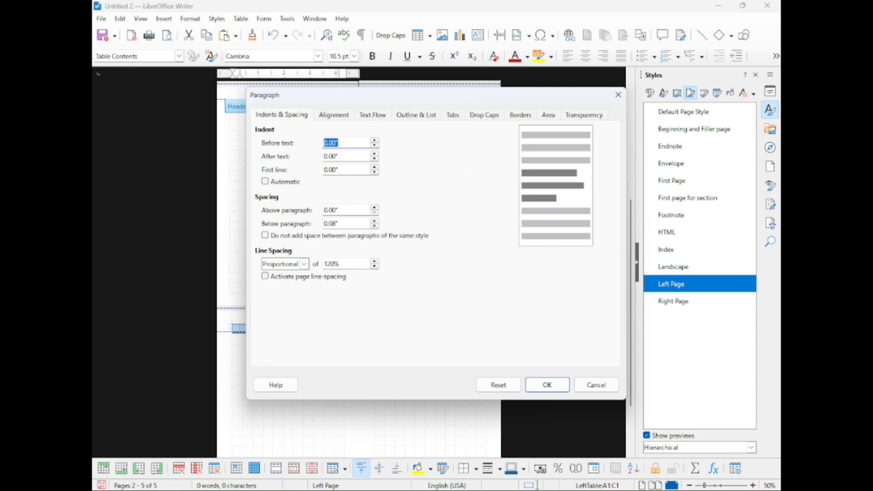
click(341, 224)
key(ctrl+a)
text(0)
click(547, 384)
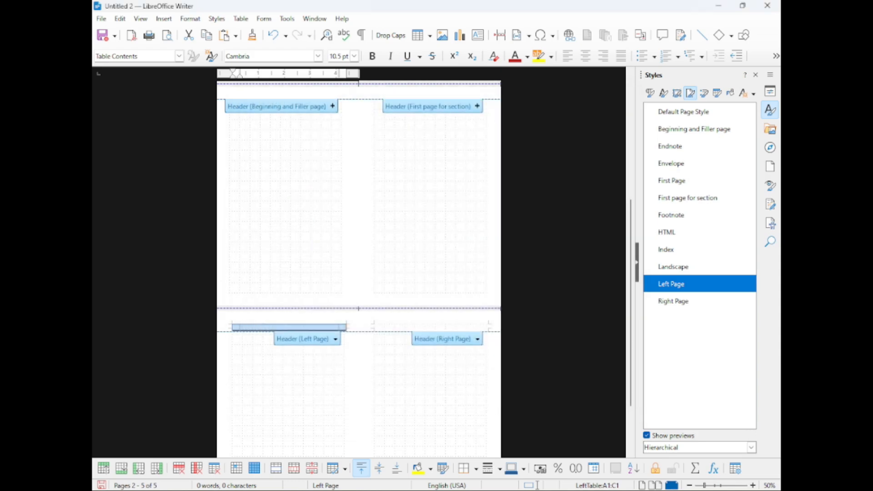
Step: Copy the whole left page header table and paste it into the right page header
ctrl+scroll(359, 268, up, 1)
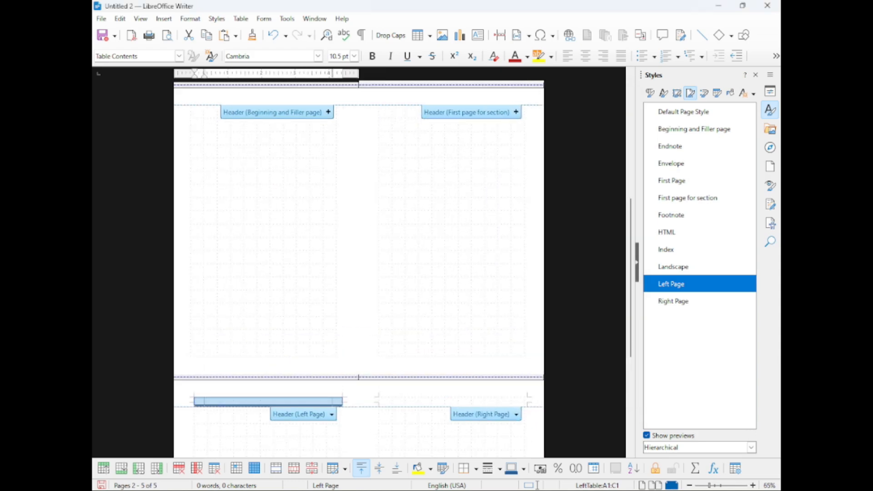
scroll(359, 268, down, 2)
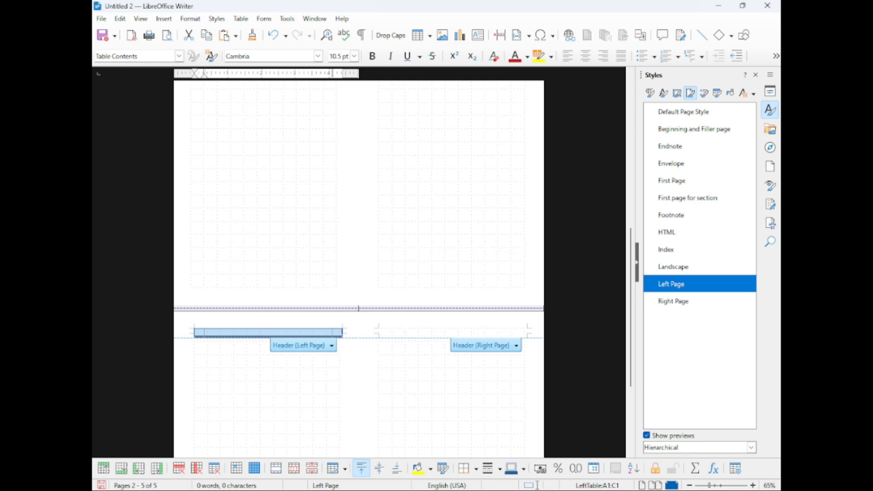
click(199, 333)
click(337, 333)
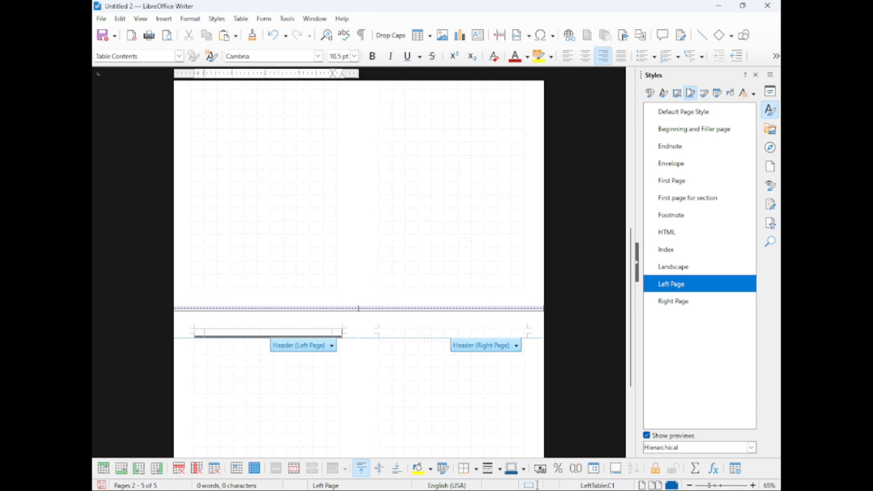
click(199, 333)
click(337, 333)
drag(337, 333, 195, 332)
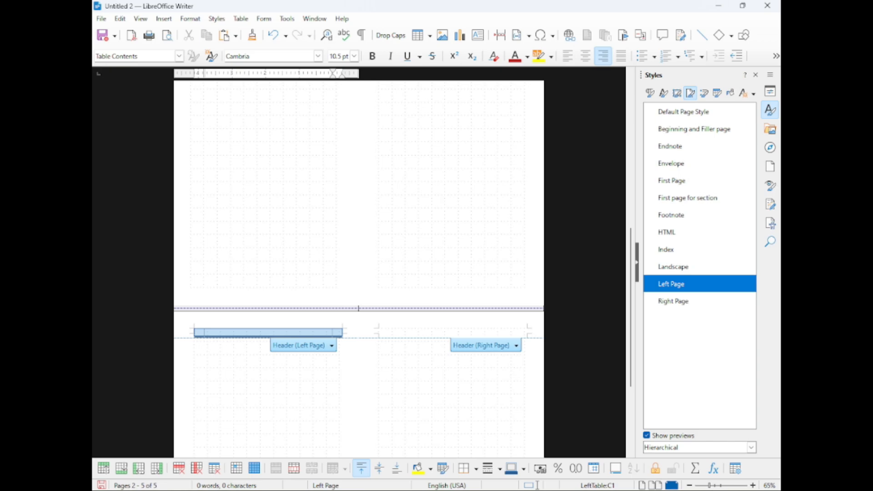
click(380, 331)
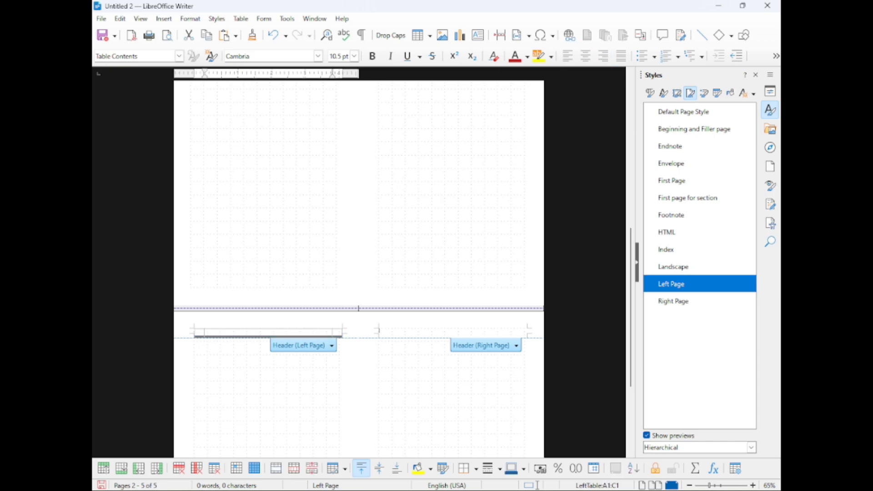
key(ctrl+v)
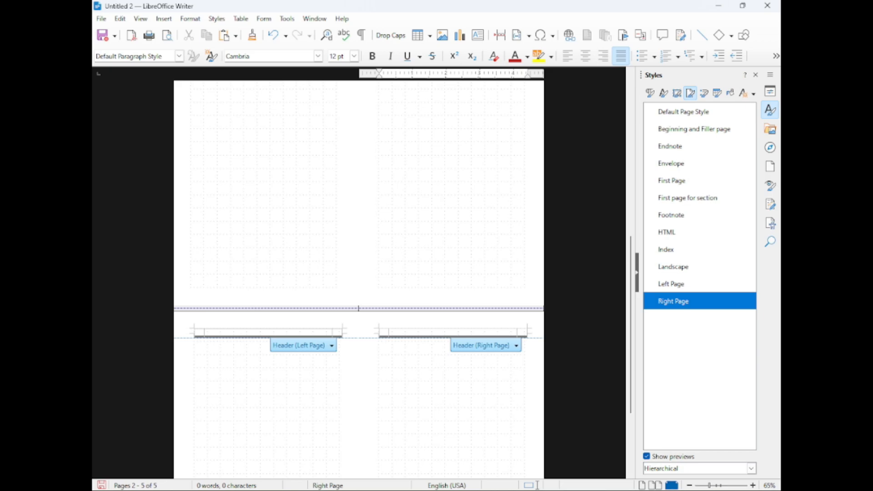
Step: Rename the table in the right page header to RightTable
key(ctrl+a)
key(shift+Right)
right_click(521, 333)
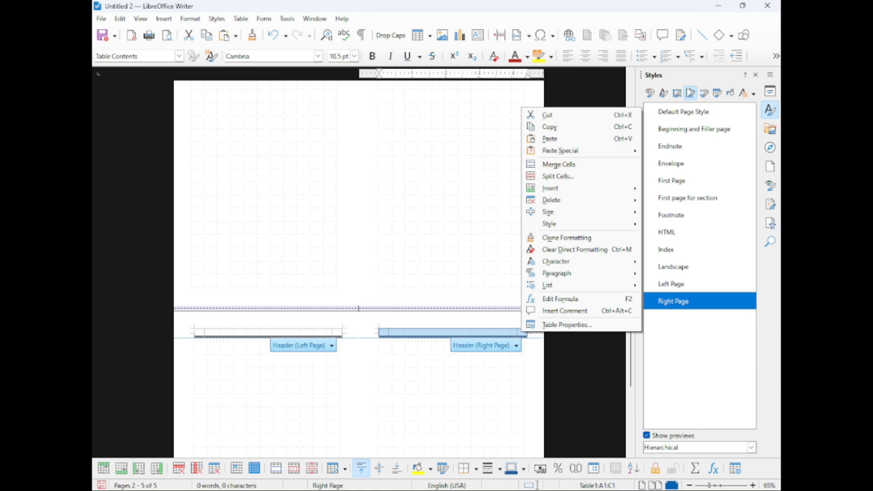
click(529, 324)
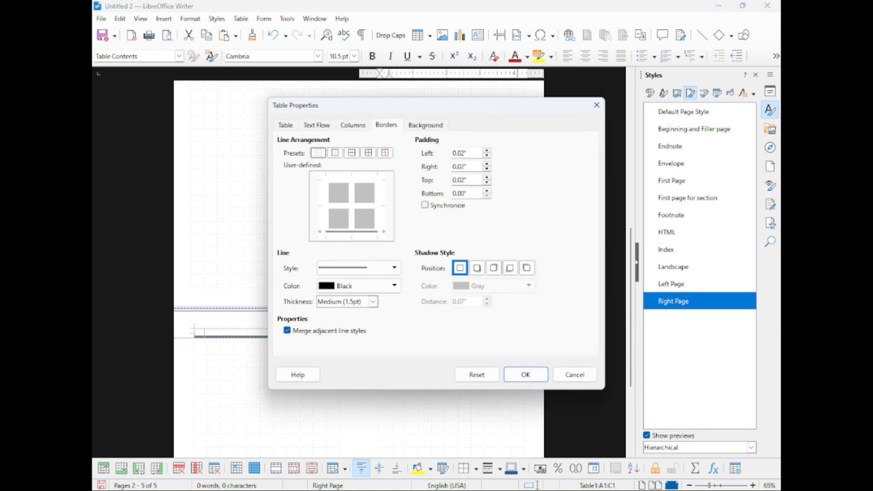
click(286, 125)
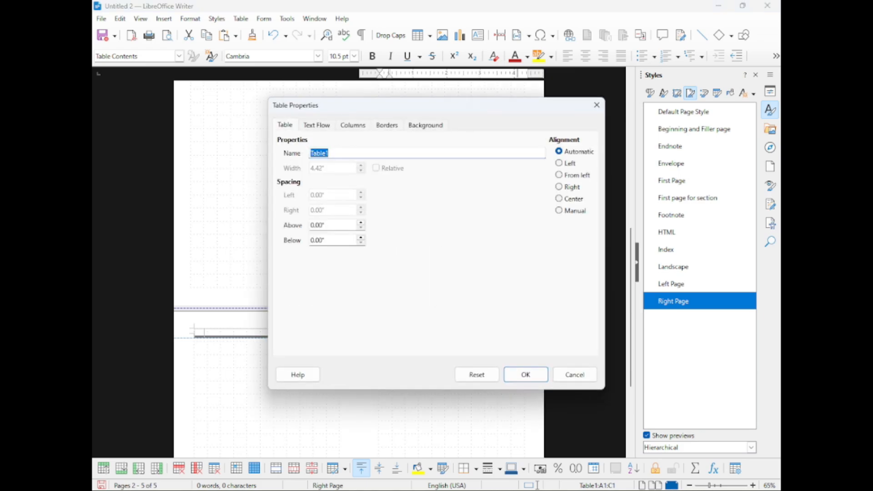
text(Rifh)
key(BackSpace)
key(BackSpace)
key(BackSpace)
text(ightTable)
key(Return)
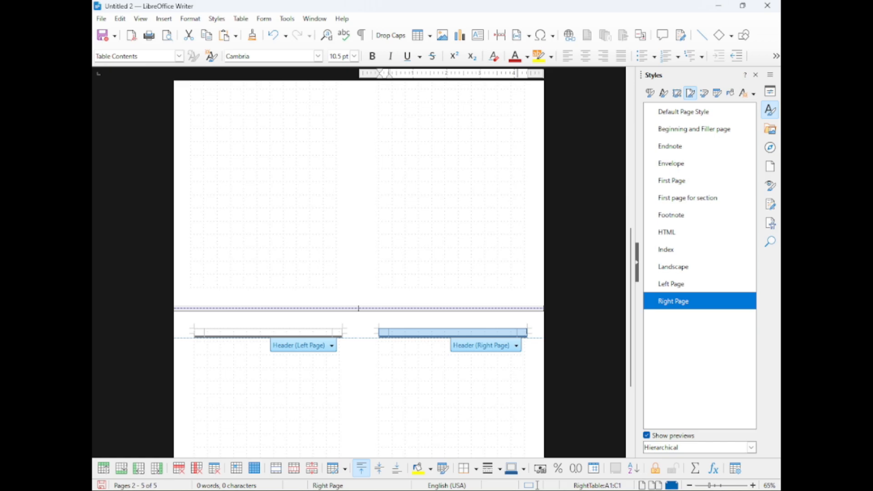
Step: Insert a page number field in the first cell of the left page header table
click(197, 332)
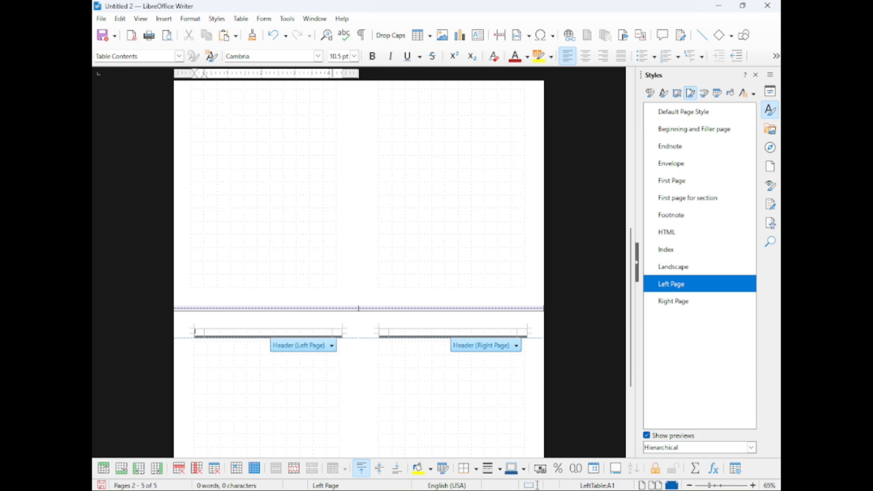
click(163, 18)
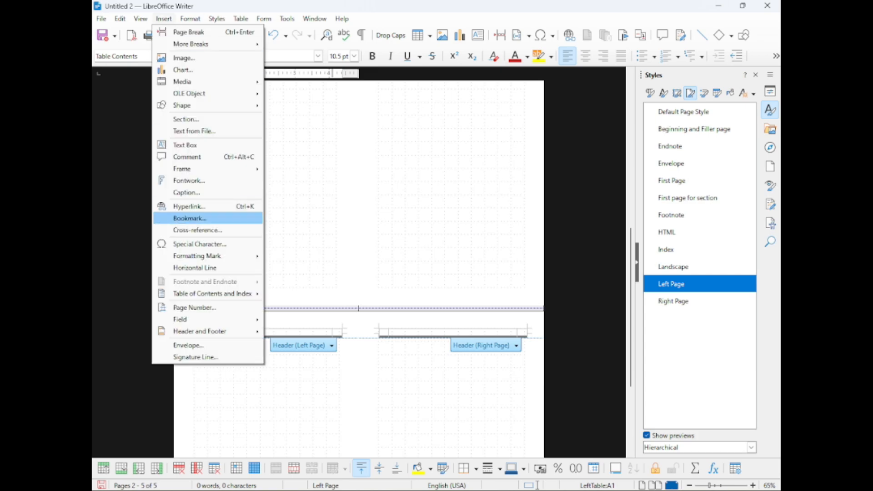
mouse_move(191, 319)
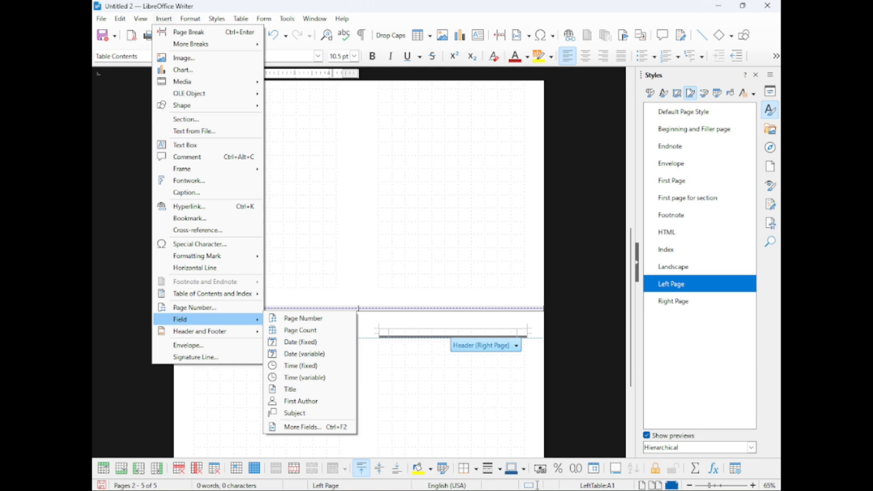
click(303, 318)
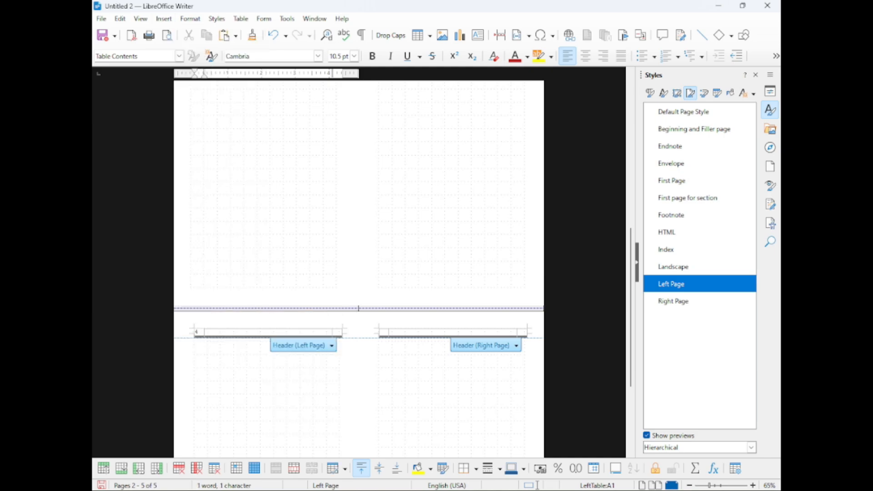
Step: Insert a Heading field showing heading contents up to level 1 in the left header table's middle cell
click(268, 332)
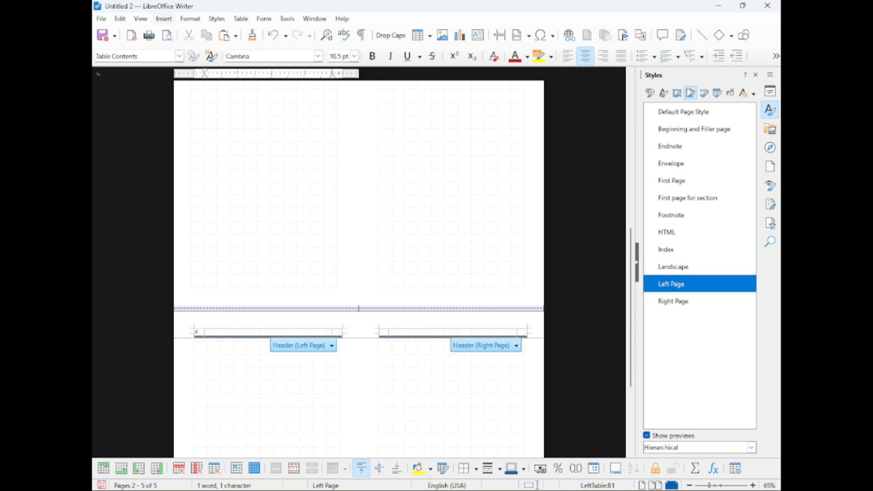
click(164, 19)
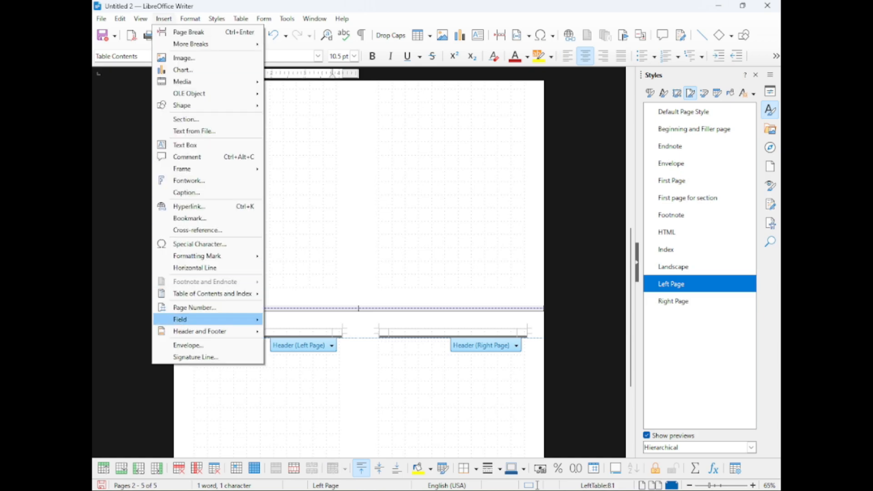
mouse_move(204, 319)
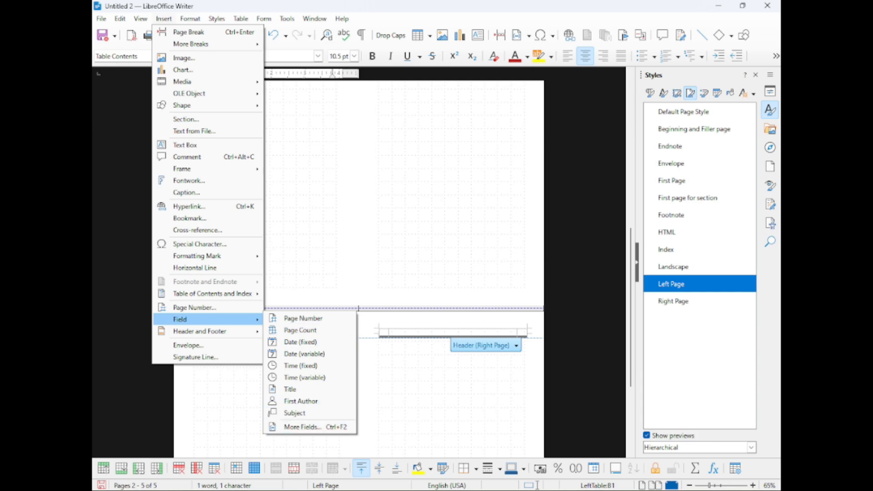
click(302, 427)
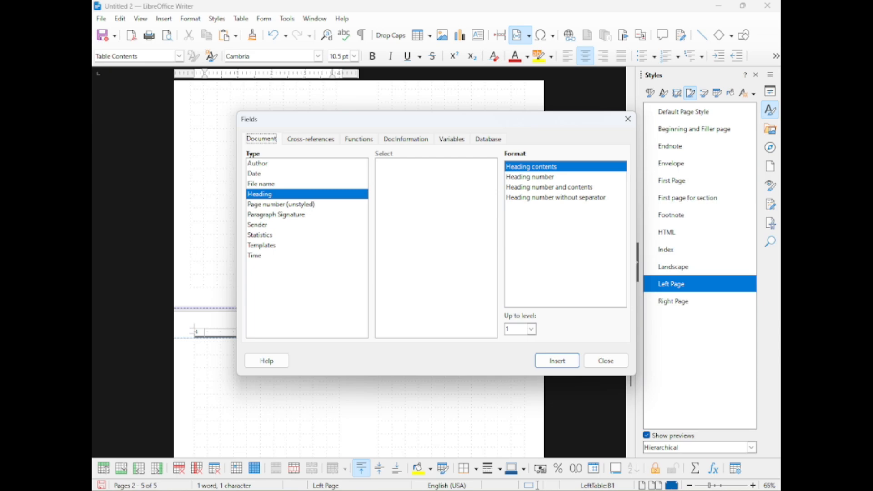
click(531, 329)
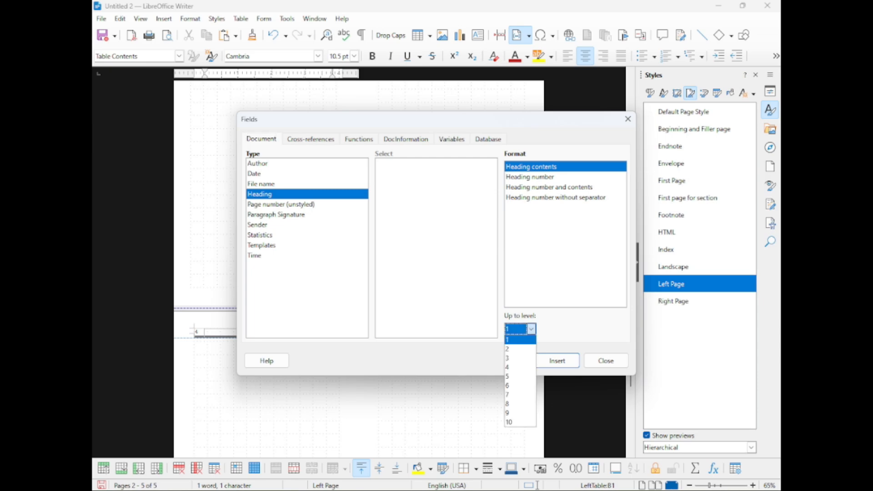
click(520, 340)
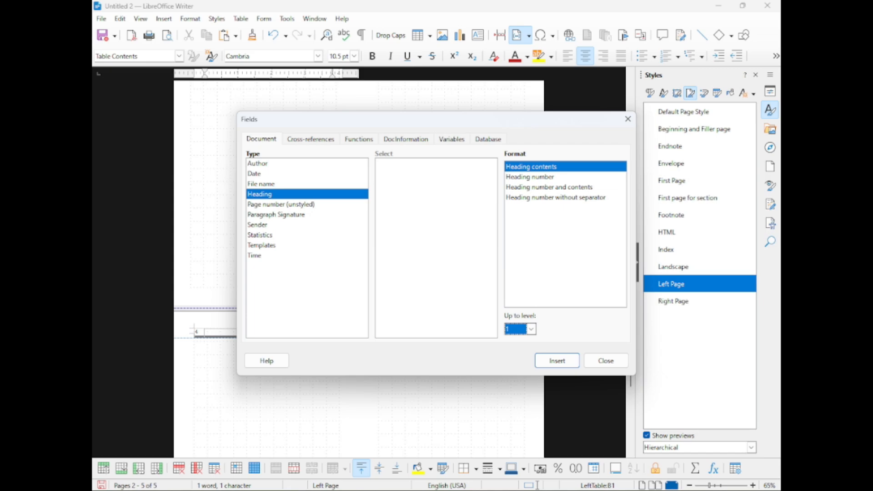
click(557, 360)
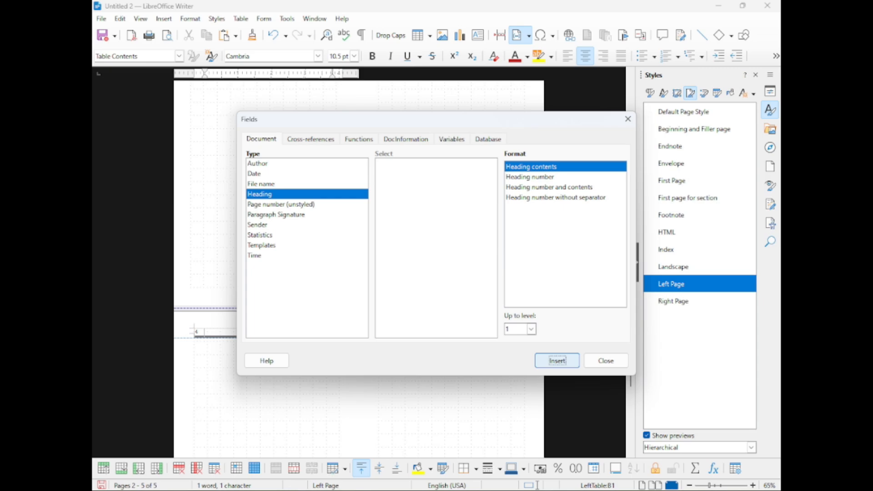
click(606, 361)
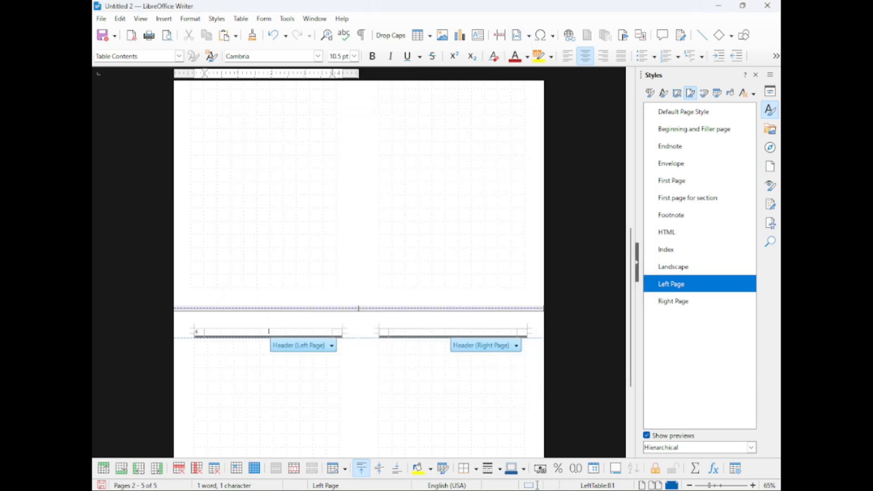
Step: Insert a Heading field showing heading contents up to level 2 in the right header table's middle cell
click(453, 332)
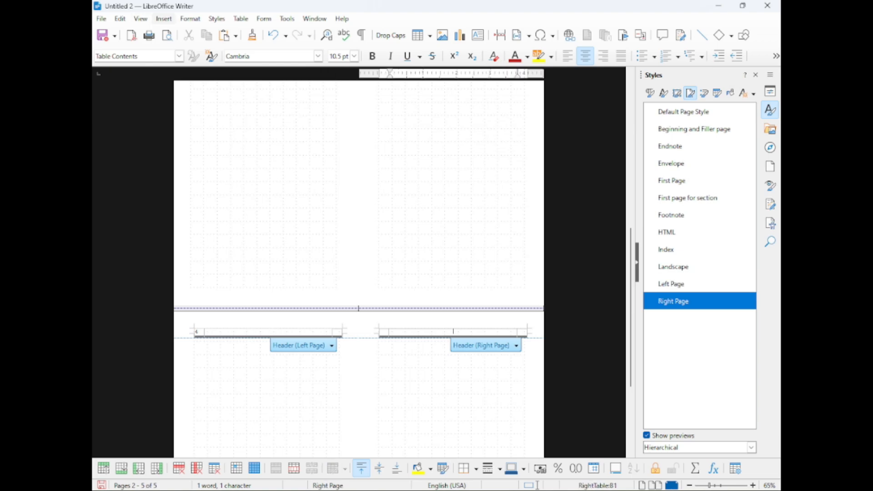
click(164, 18)
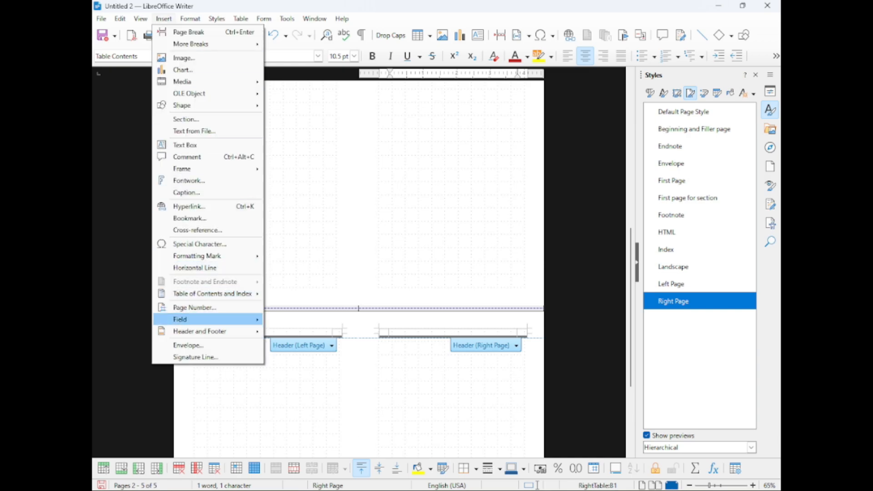
mouse_move(207, 319)
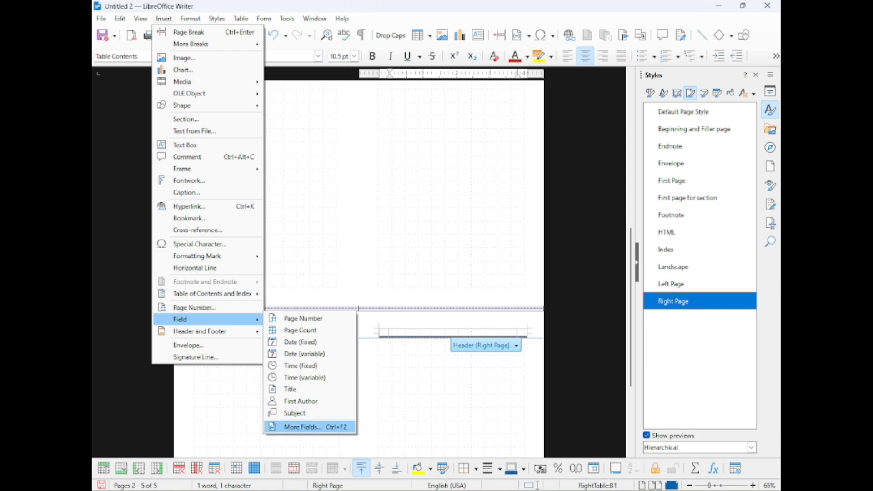
click(302, 427)
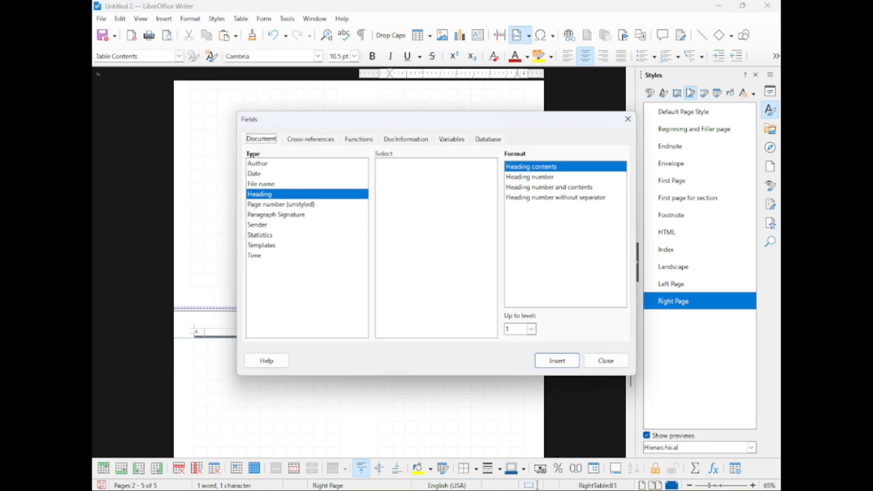
click(531, 329)
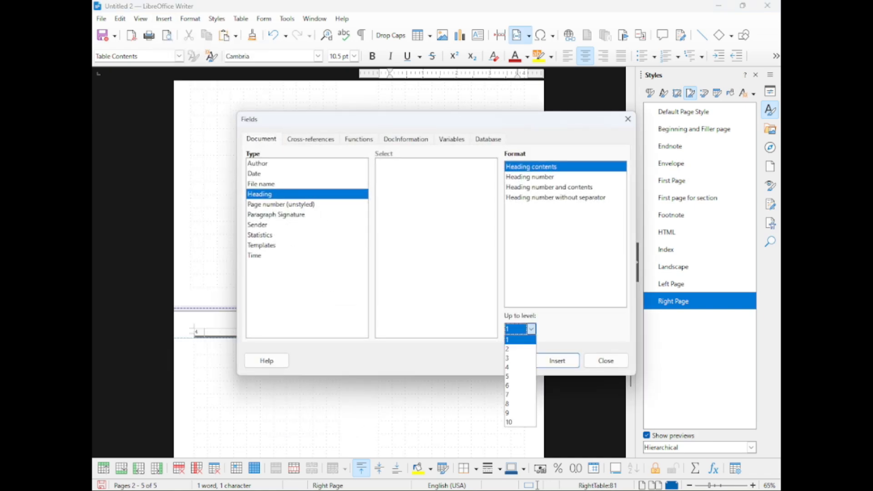
click(519, 349)
click(557, 360)
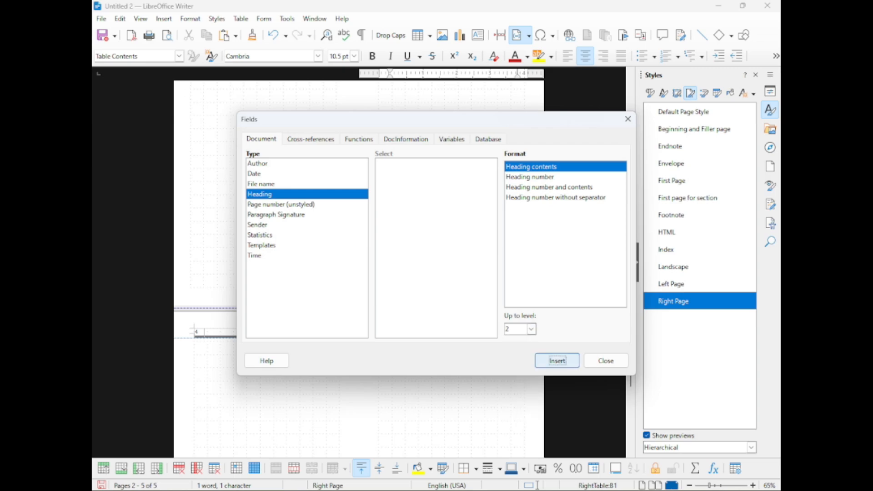
click(606, 361)
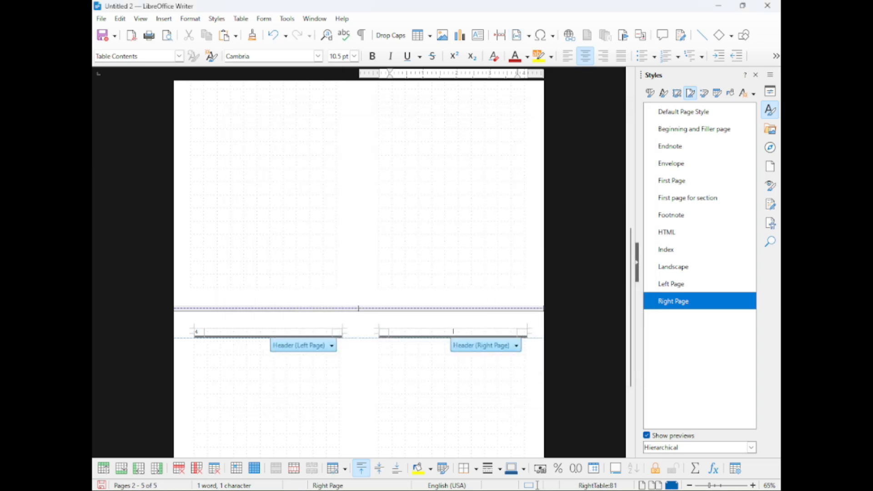
Step: Insert a page number field in the third cell of the right page header table
click(522, 332)
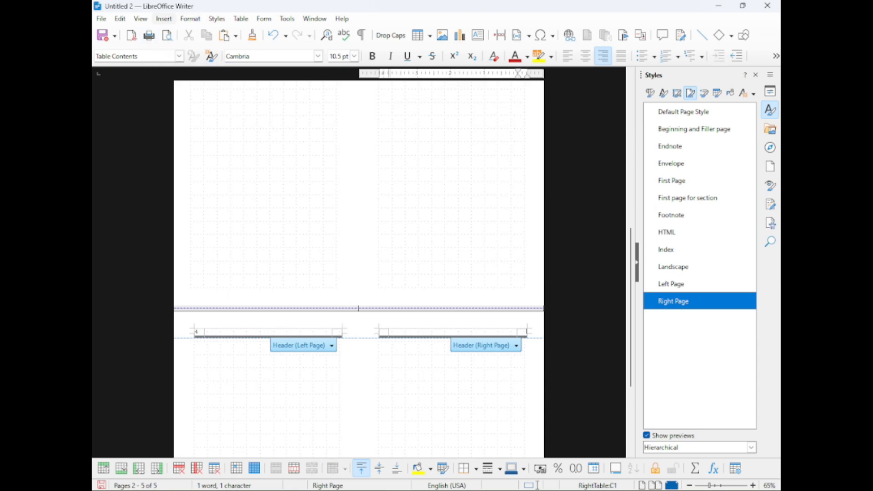
click(164, 18)
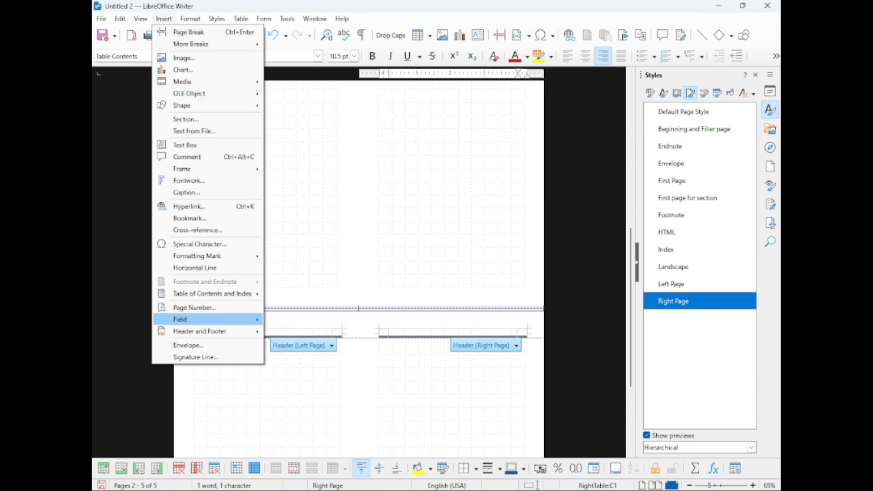
mouse_move(180, 319)
click(302, 316)
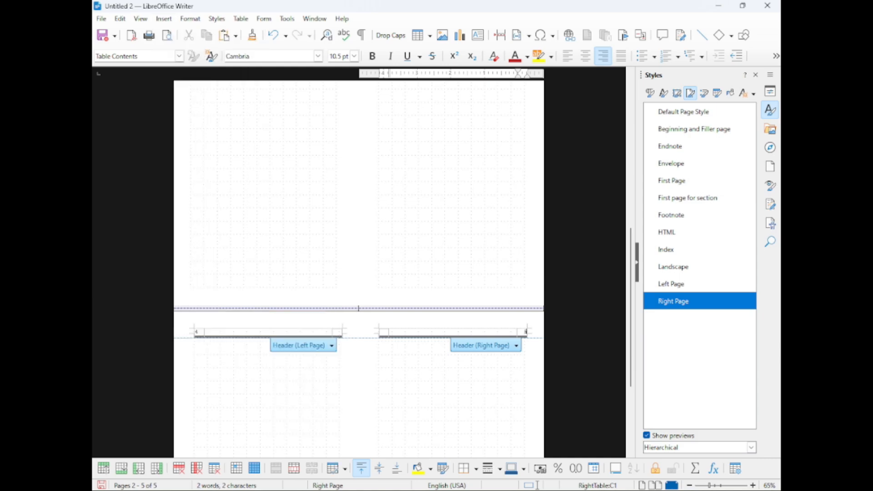
scroll(359, 268, up, 6)
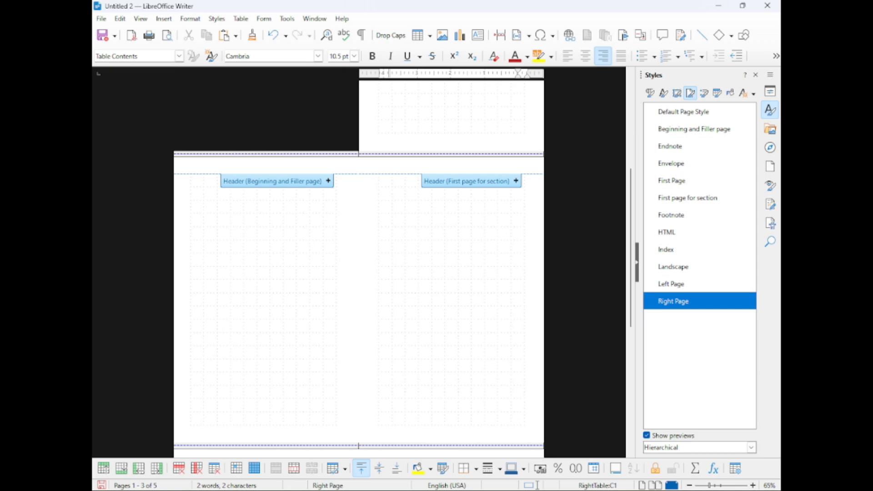
scroll(359, 268, down, 3)
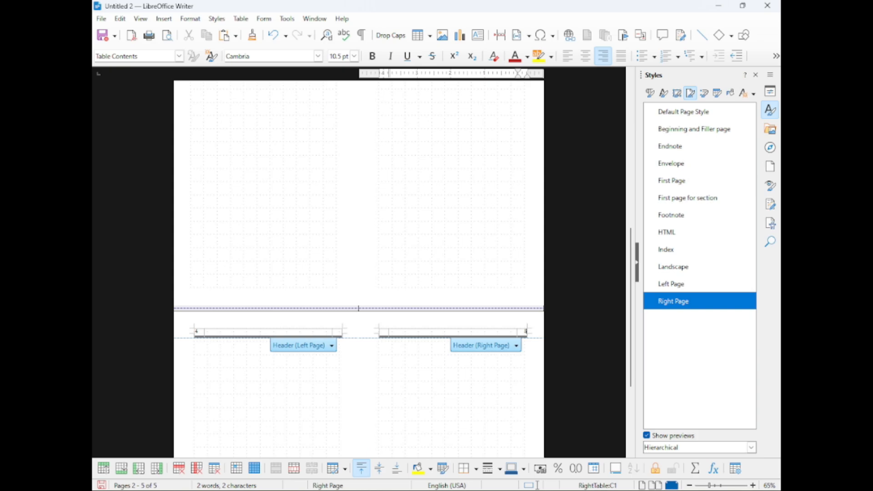
scroll(359, 269, down, 1)
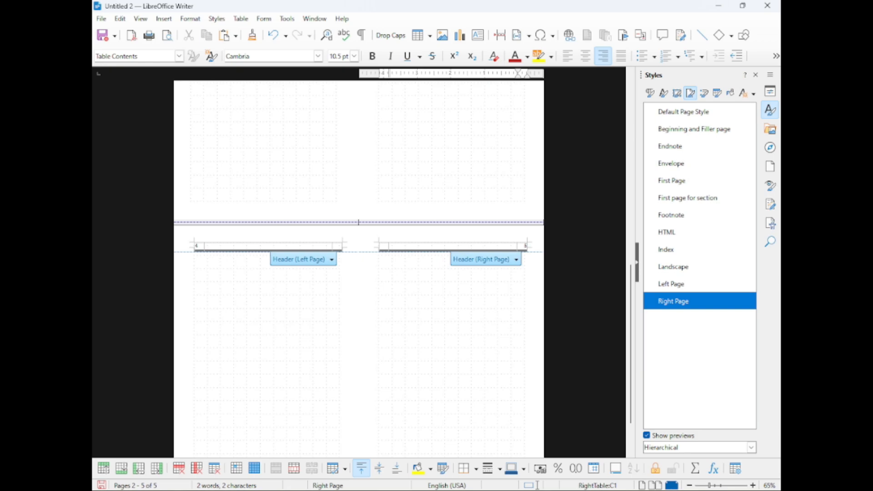
Step: Restart the page numbering at 1 on the page using the First page for section style, through the paragraph's page break settings
scroll(358, 268, up, 3)
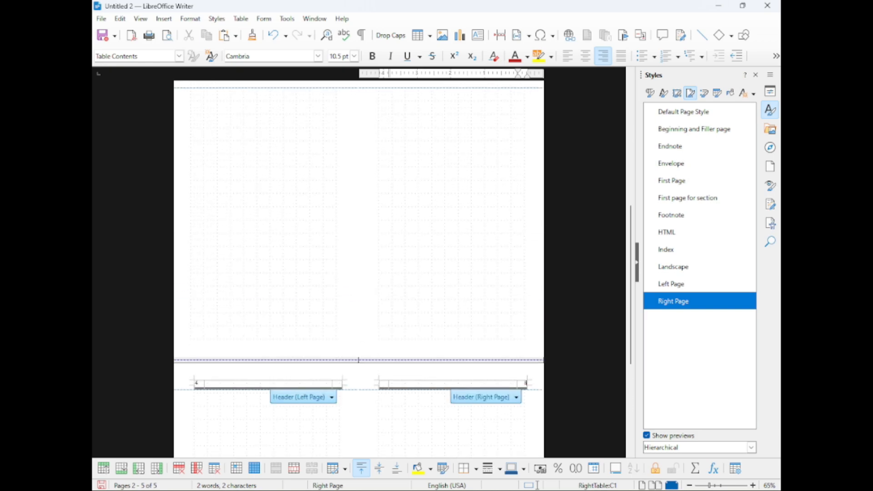
click(379, 91)
scroll(379, 182, up, 3)
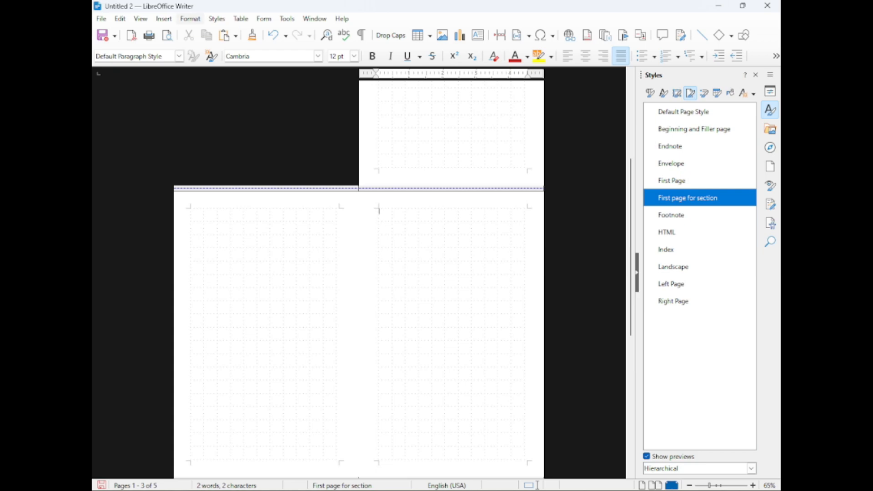
click(190, 19)
key(Up)
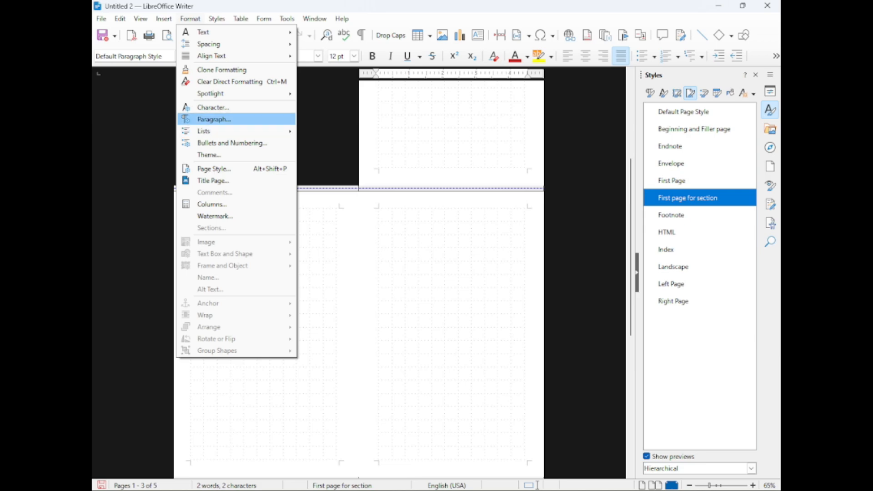
key(Return)
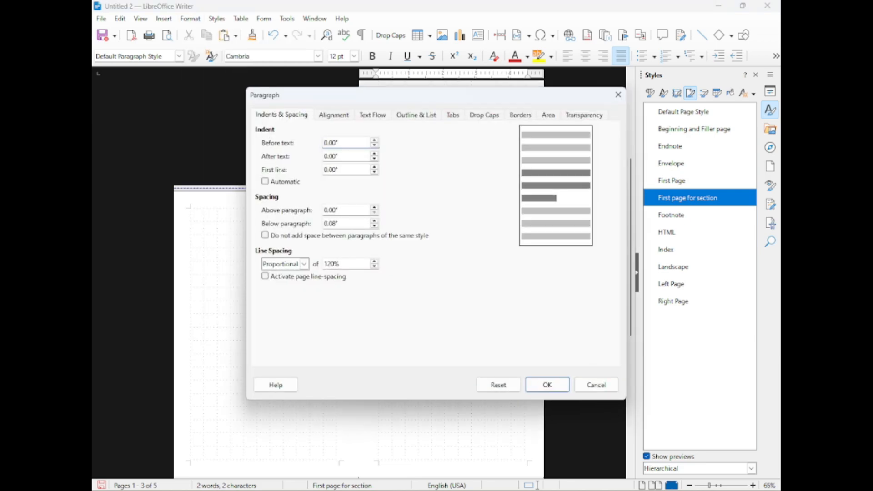
click(372, 115)
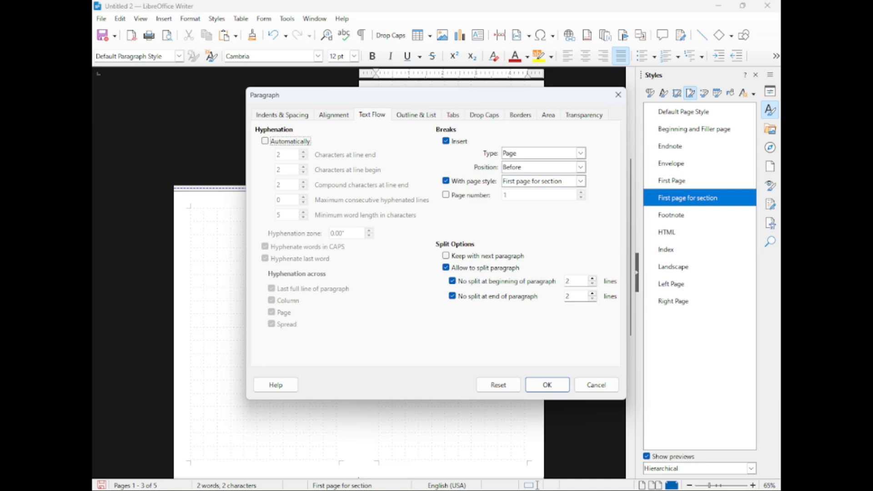
click(446, 195)
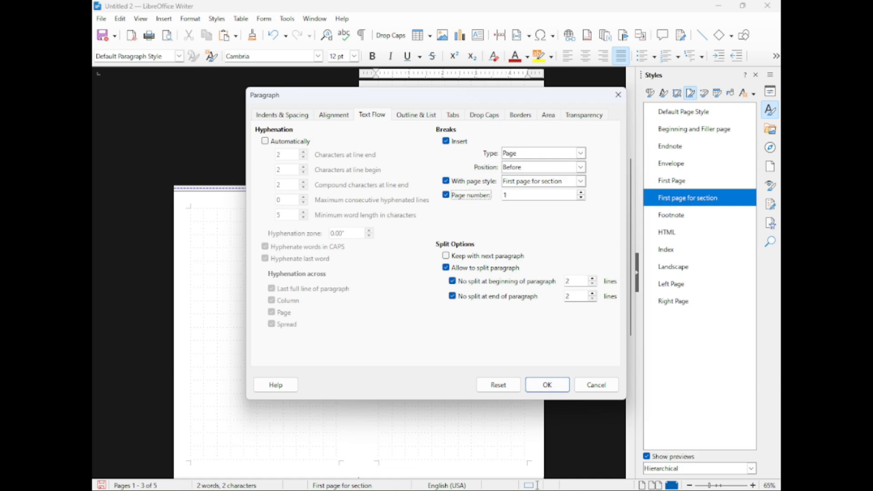
click(547, 385)
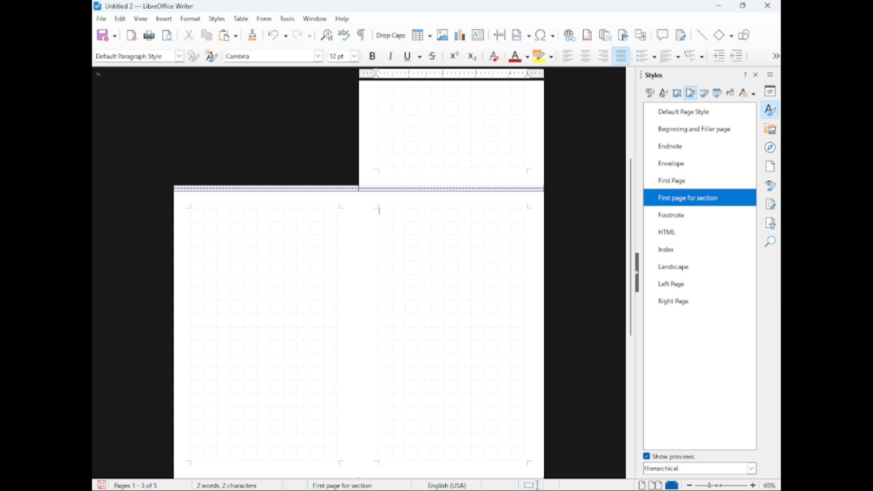
Step: Check the page numbers in the headers across all pages of the document
scroll(359, 273, down, 10)
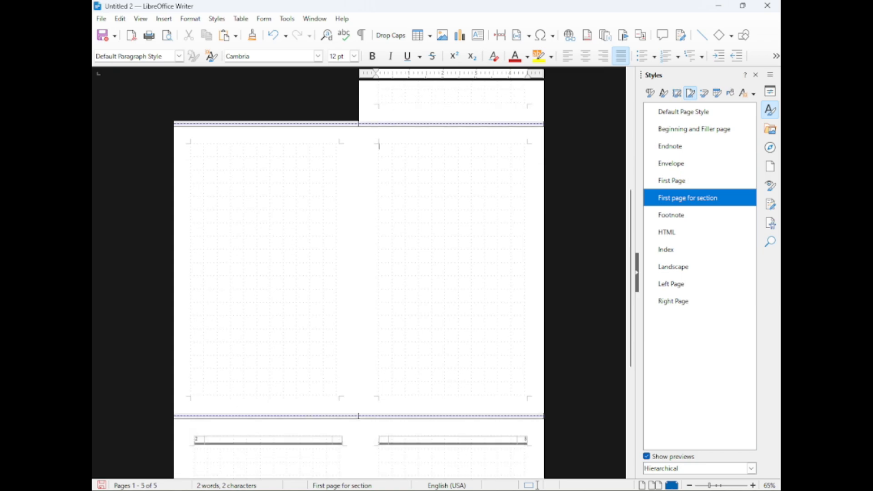
scroll(359, 273, down, 2)
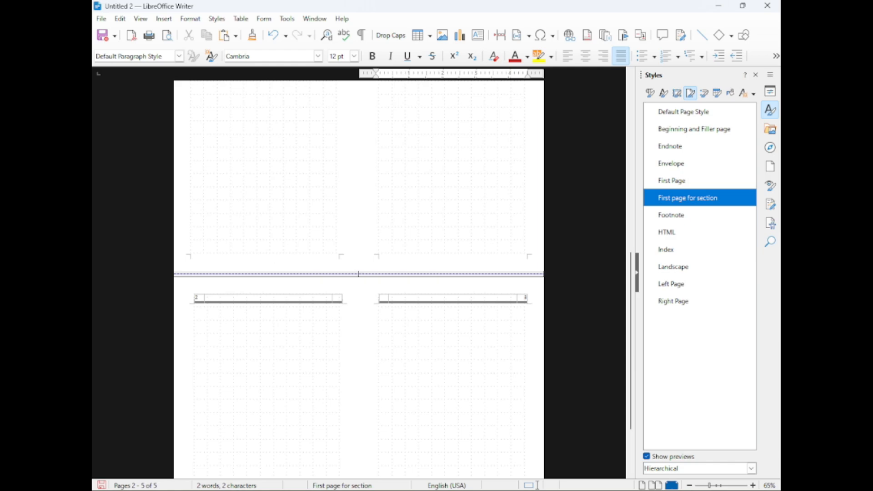
scroll(360, 273, down, 4)
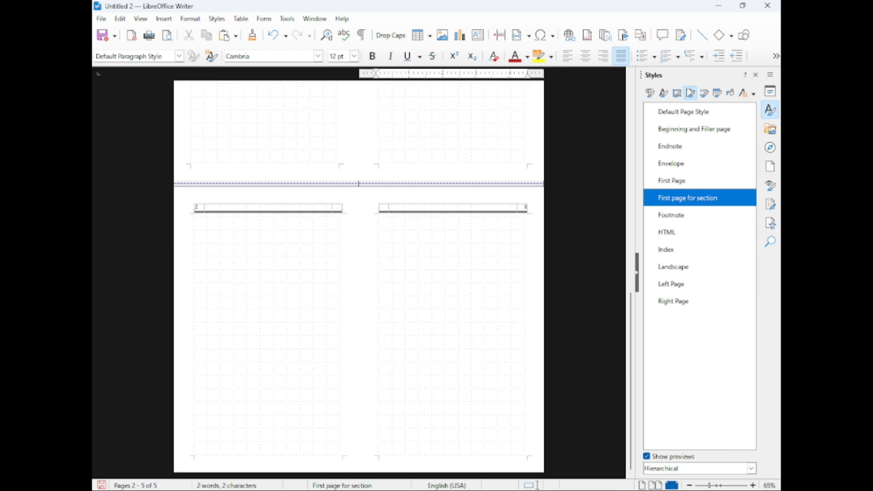
scroll(359, 273, up, 9)
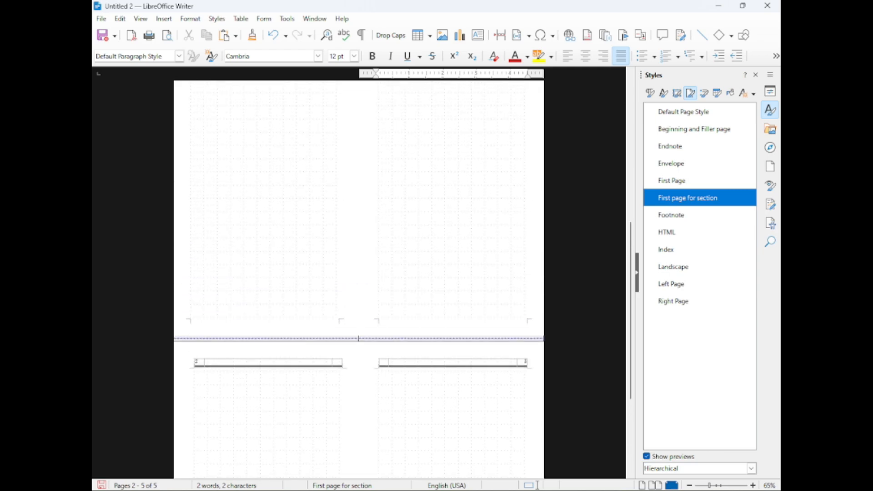
scroll(359, 272, up, 12)
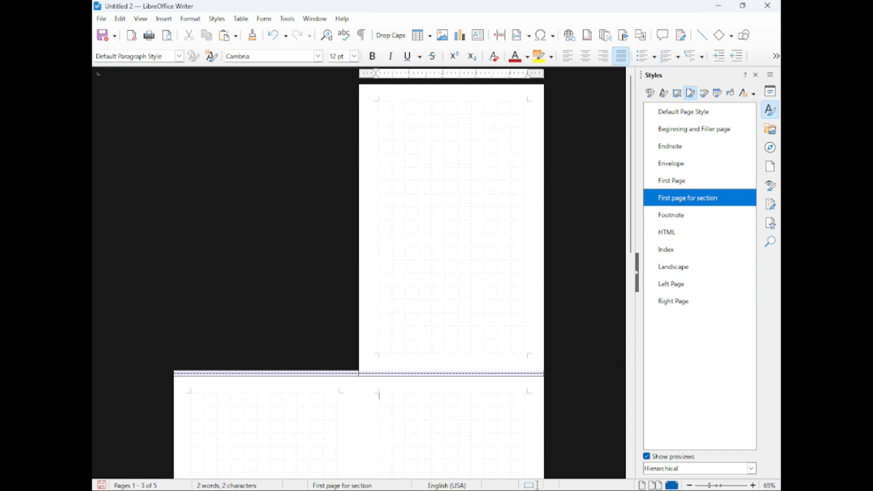
scroll(359, 272, down, 9)
scroll(359, 273, down, 12)
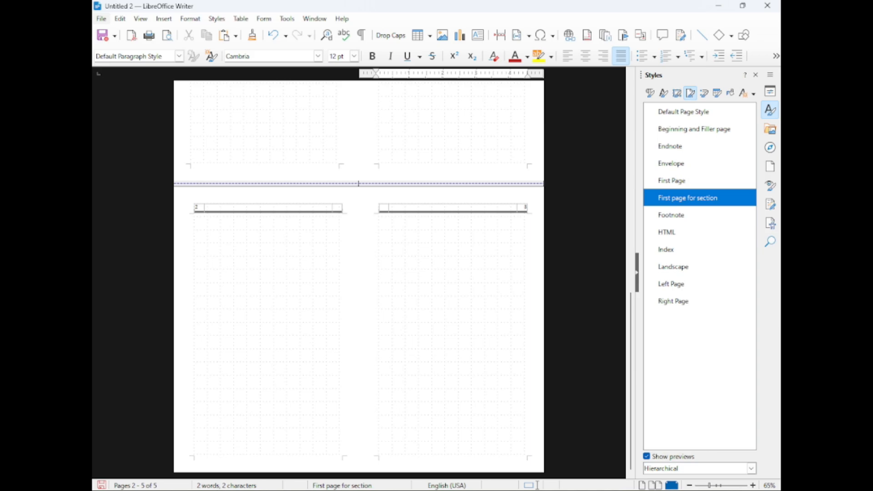
Step: Save the document as a template named "Liturgical book template for video" in the My Templates category
click(101, 19)
mouse_move(136, 105)
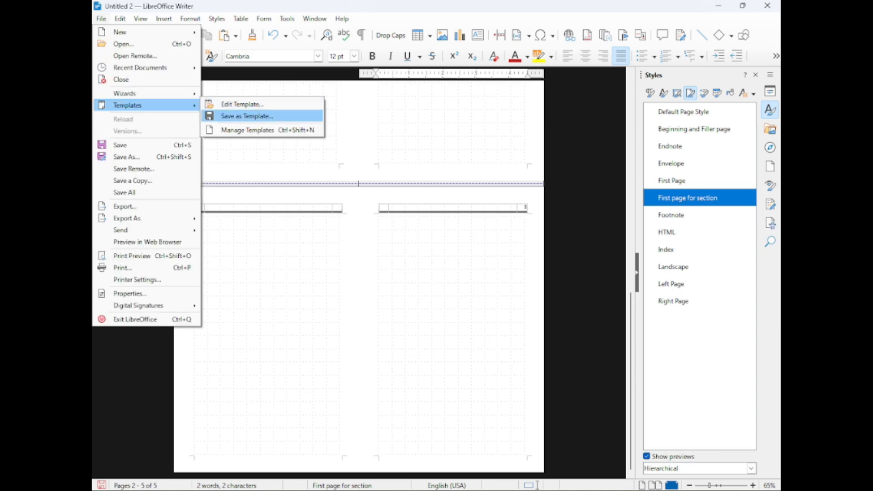
click(245, 116)
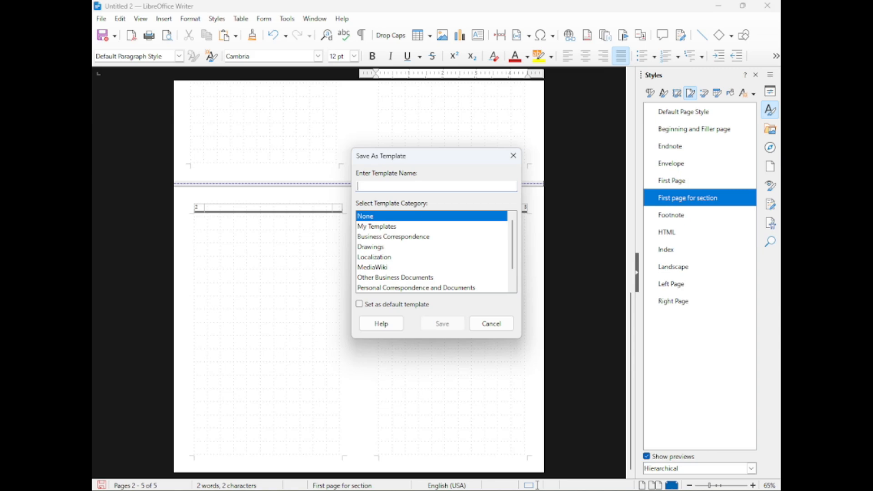
click(377, 227)
click(436, 187)
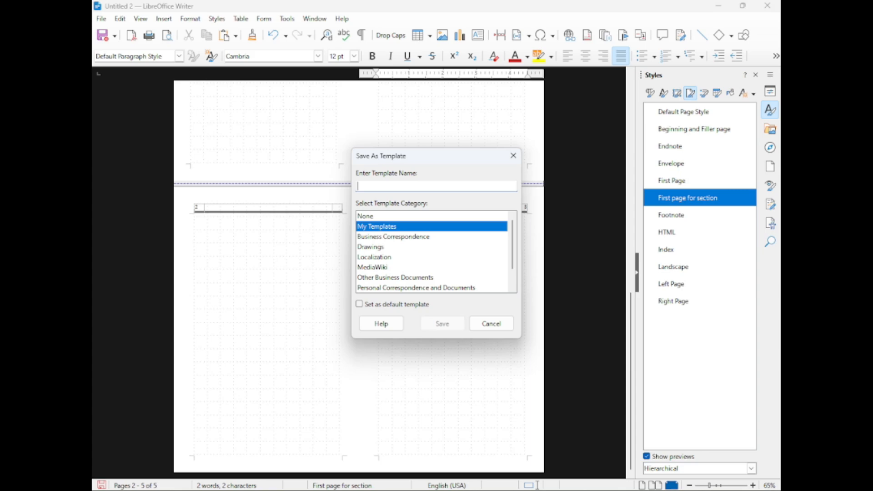
text(Liturgical book tem)
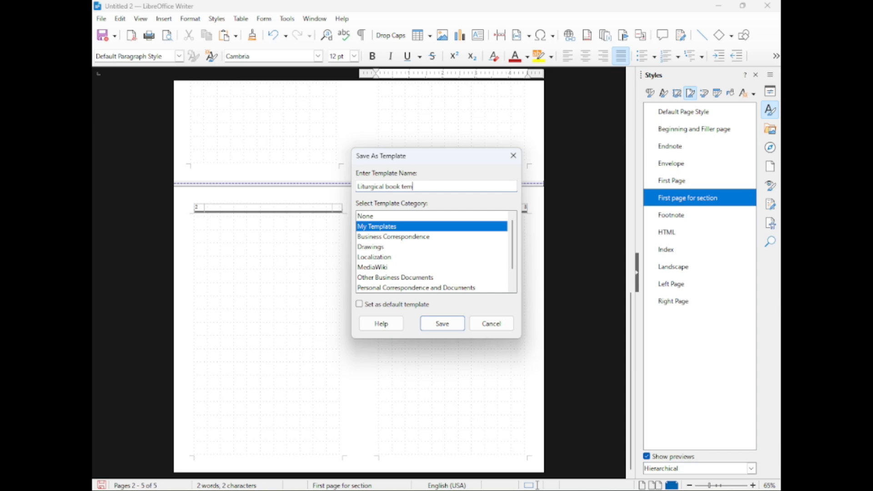
text(plate for video)
key(Return)
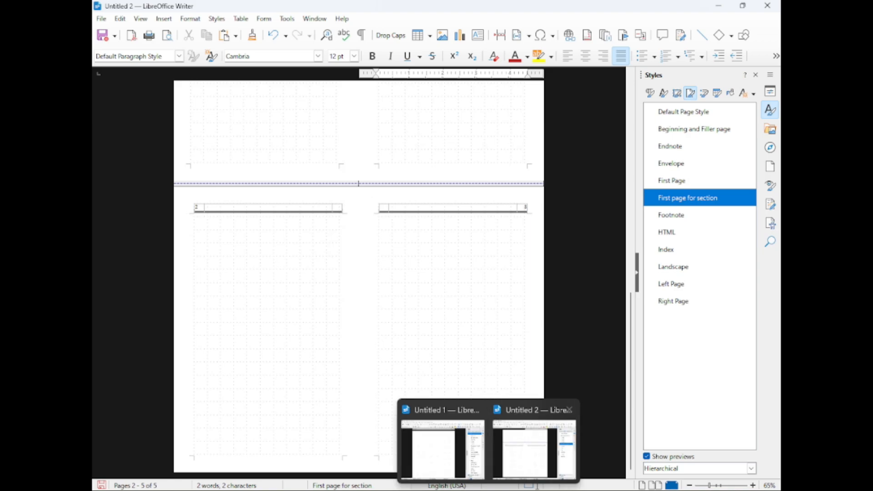
Step: Create a new blank text document
click(101, 18)
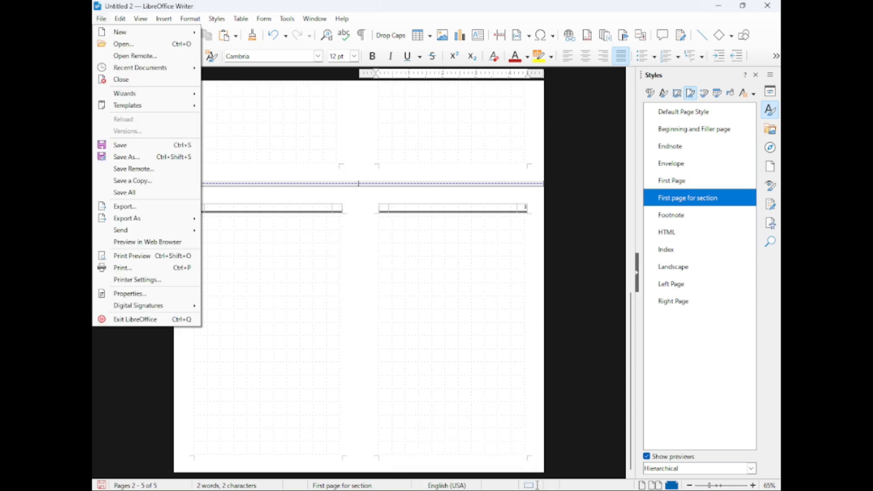
mouse_move(120, 31)
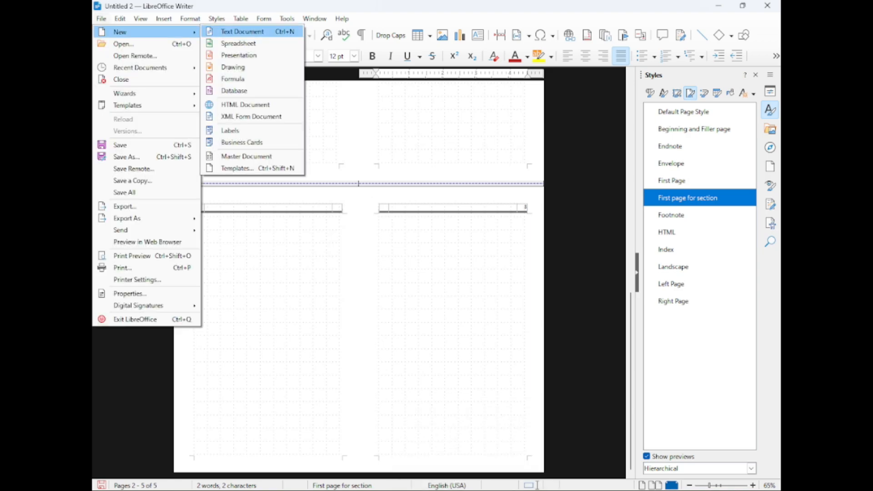
click(242, 32)
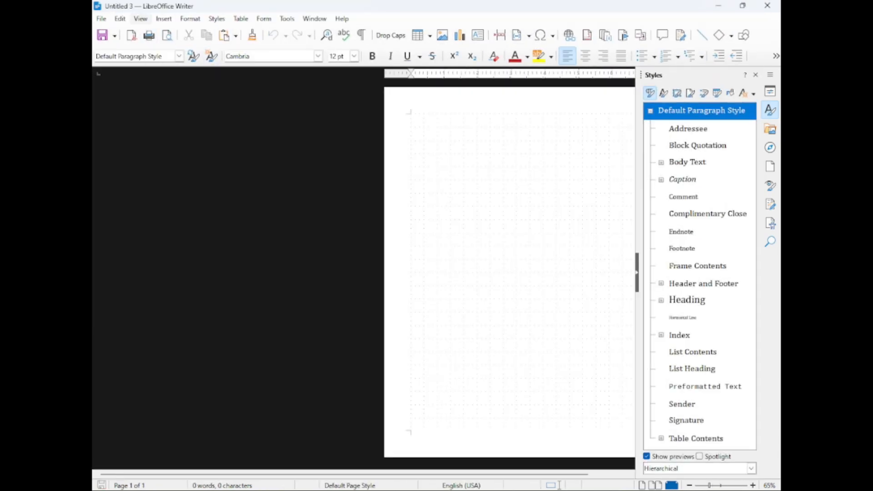
Step: Create a document from the saved template "Liturgical book template for video" and check its page layout and headers
click(101, 19)
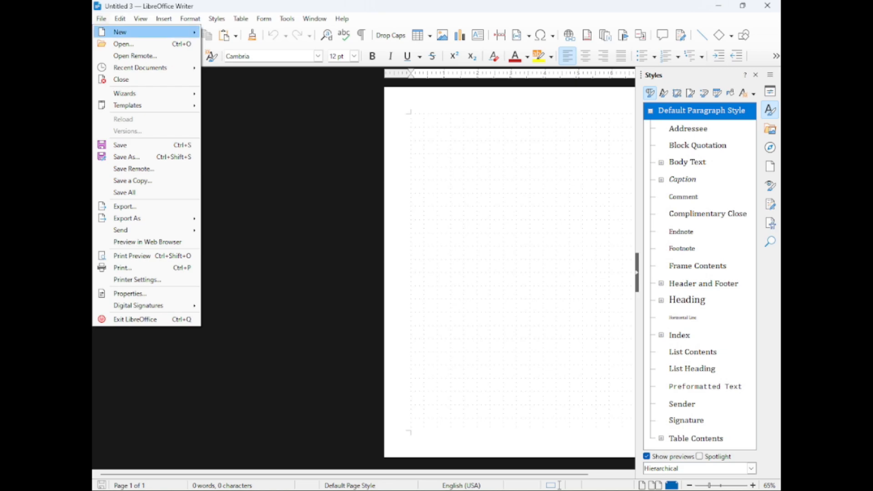
mouse_move(128, 105)
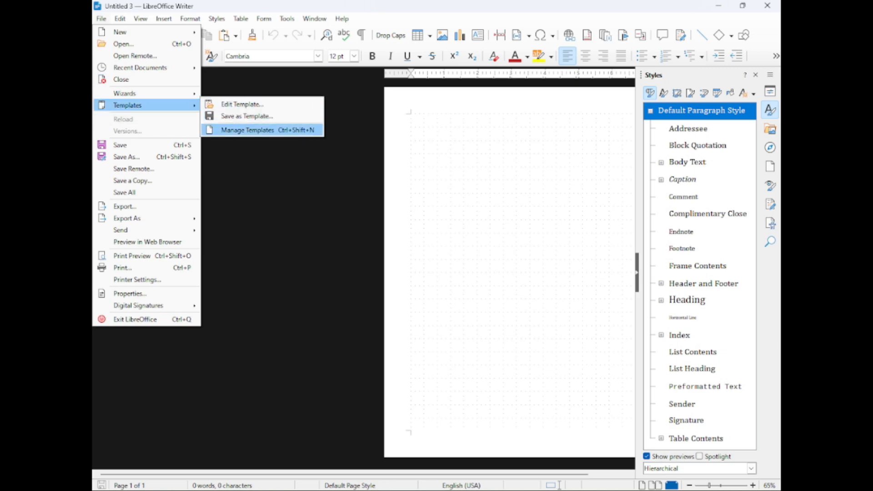
click(248, 130)
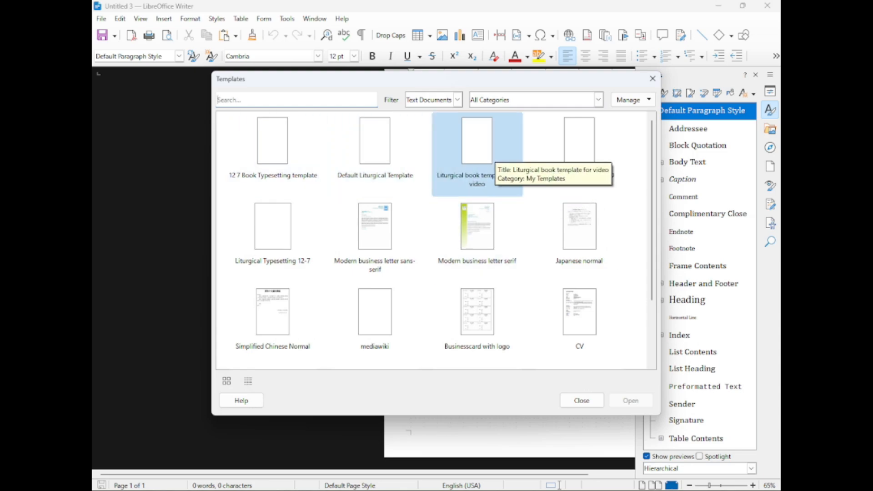
double_click(505, 150)
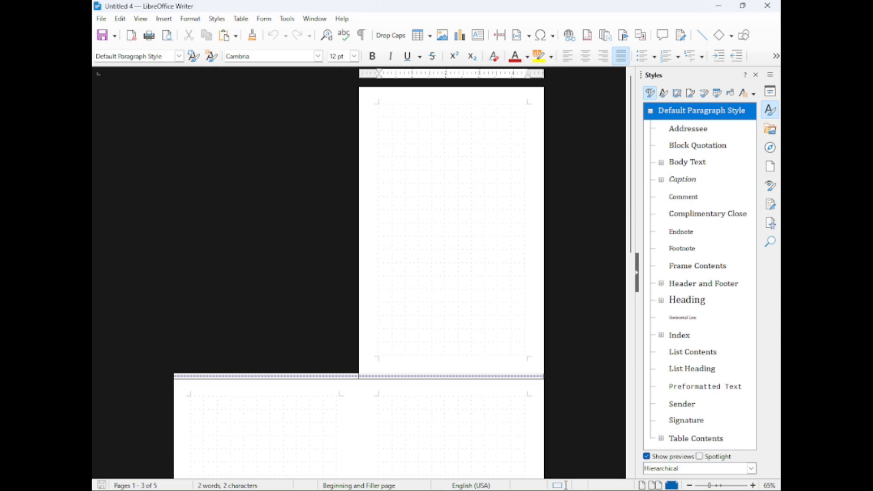
scroll(359, 273, down, 10)
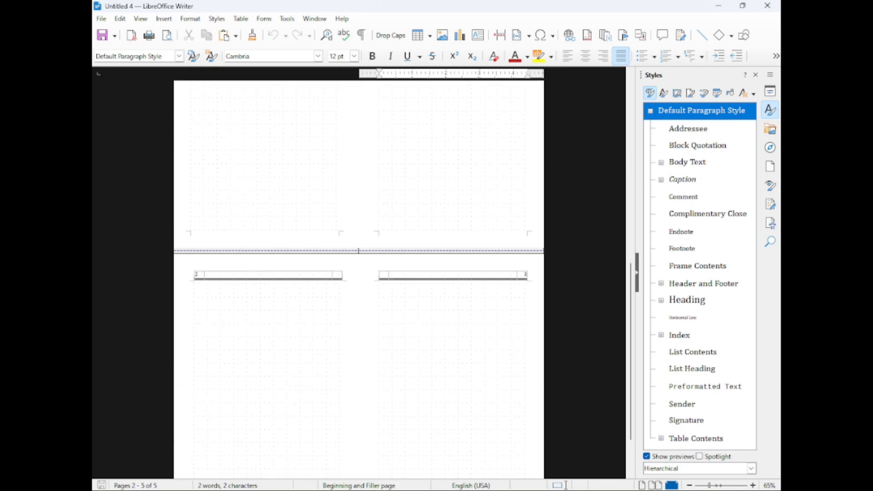
scroll(358, 273, down, 3)
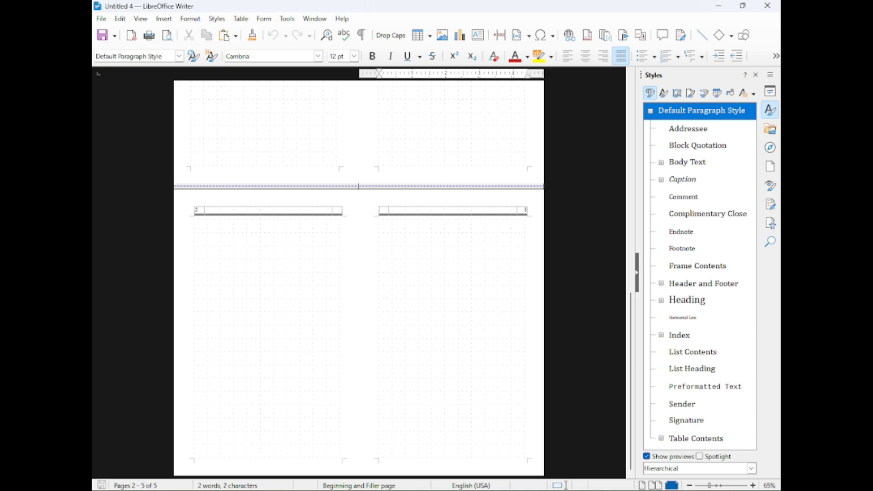
Step: Switch to the Gutenberg page in Brave and select the text from "The Beginning Of The Mass" through the end of "At The Collect"
click(205, 490)
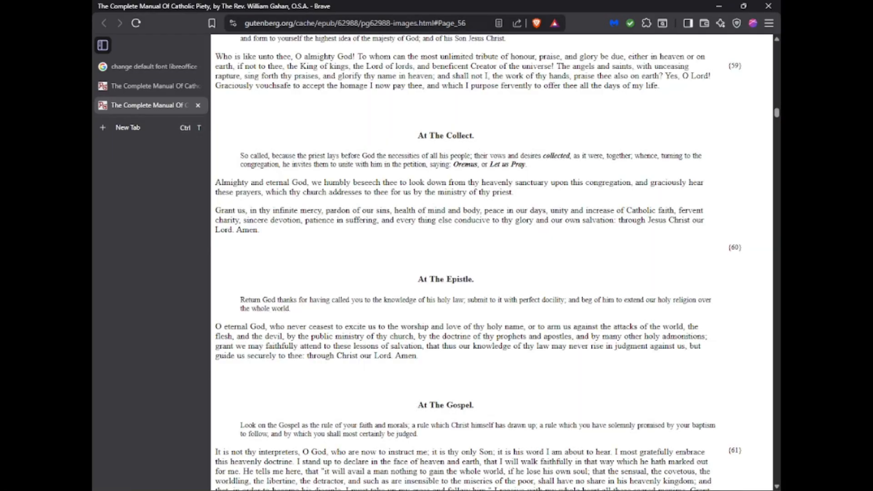
scroll(491, 262, up, 15)
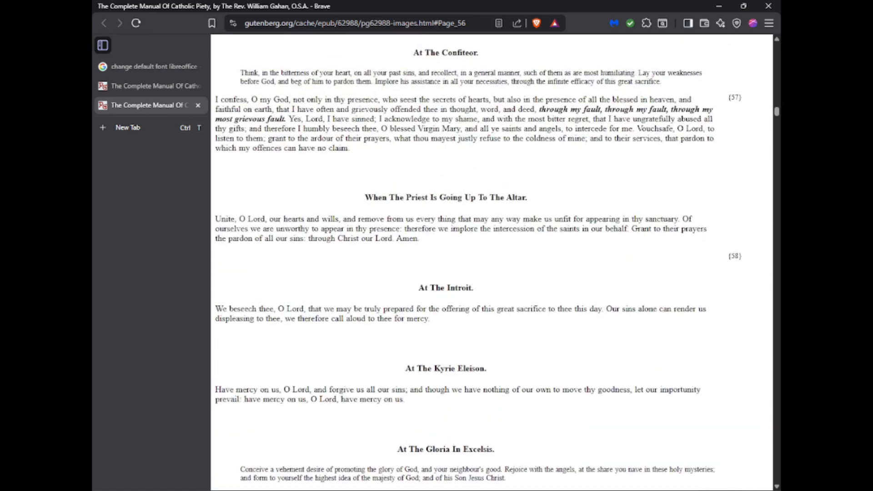
scroll(491, 262, up, 3)
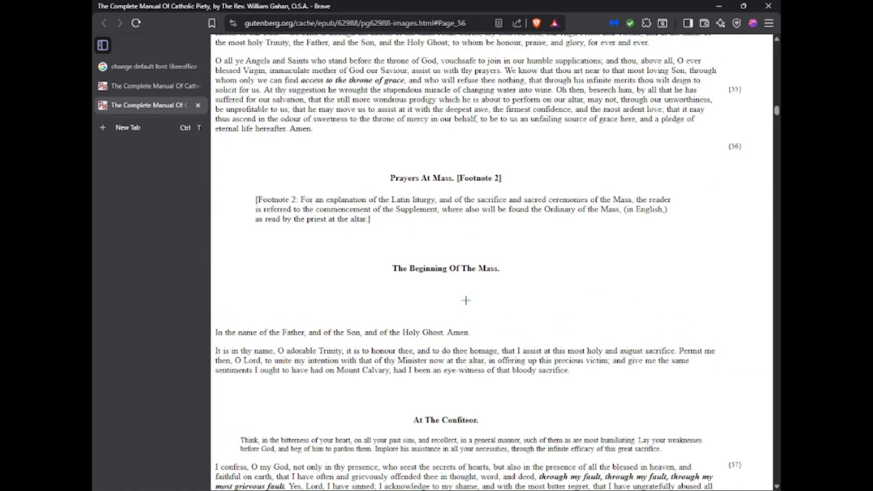
drag(392, 269, 471, 304)
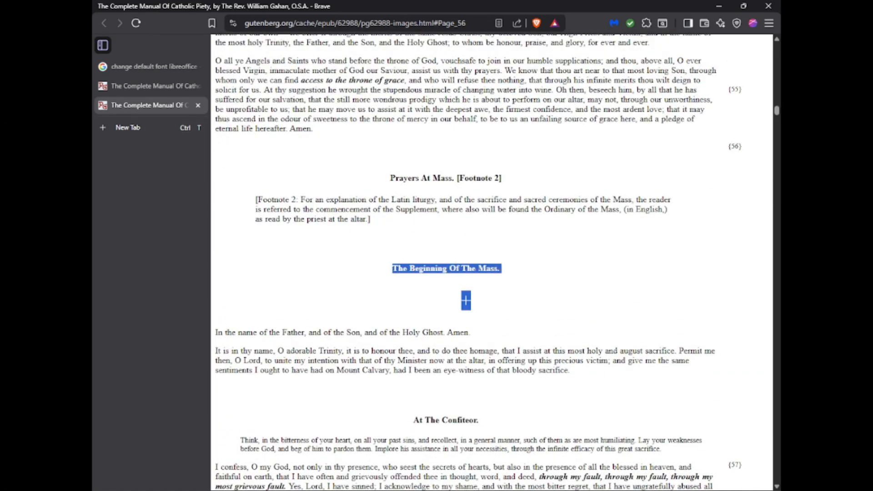
scroll(491, 262, down, 5)
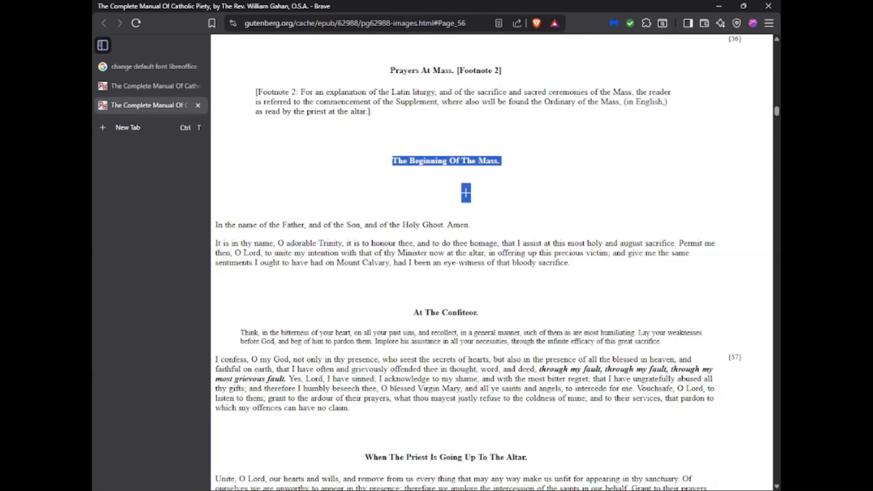
click(491, 282)
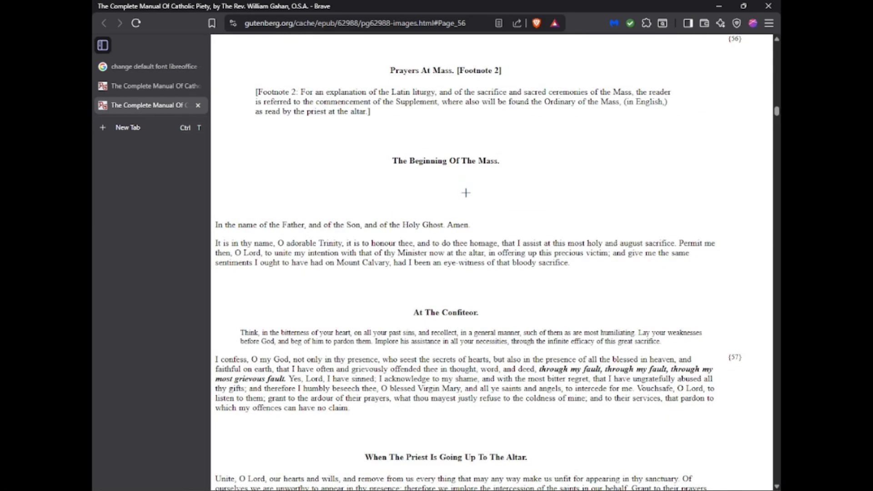
drag(392, 161, 259, 391)
scroll(546, 284, down, 7)
scroll(523, 296, up, 2)
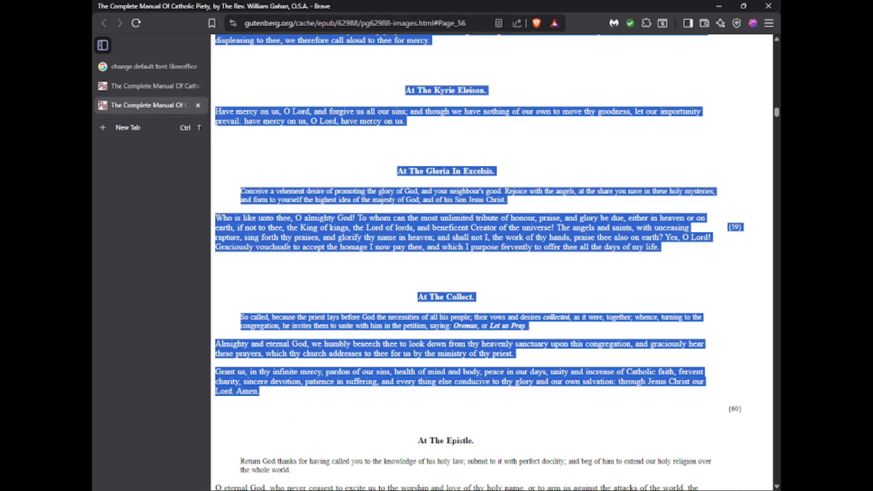
Step: Switch to the Untitled 4 document in Writer and enter "Mass Book Example" on the first page in the Title style
mouse_move(489, 489)
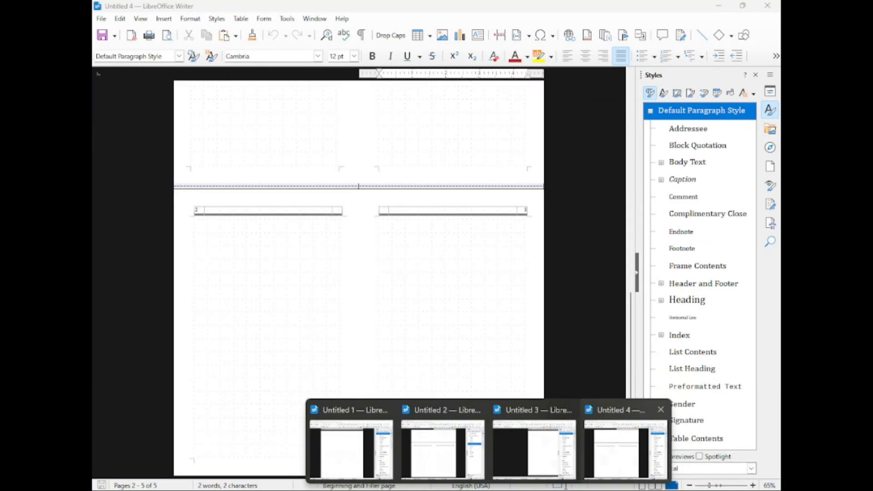
click(625, 449)
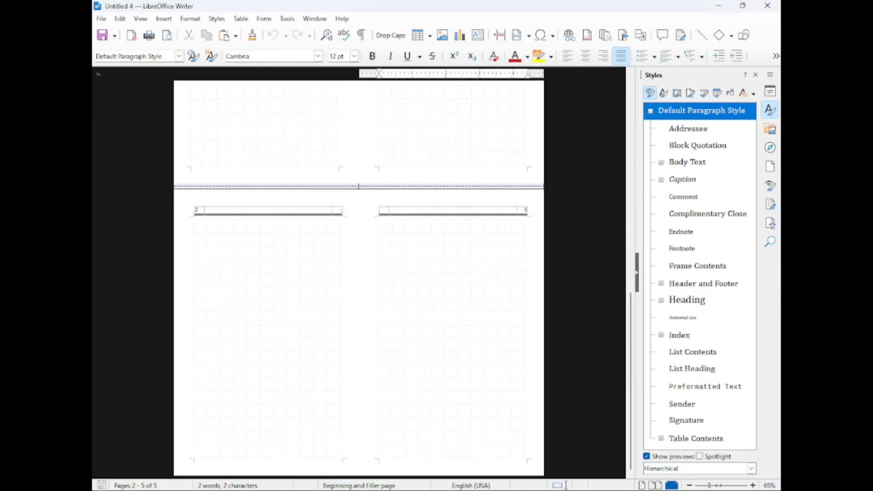
scroll(359, 272, up, 5)
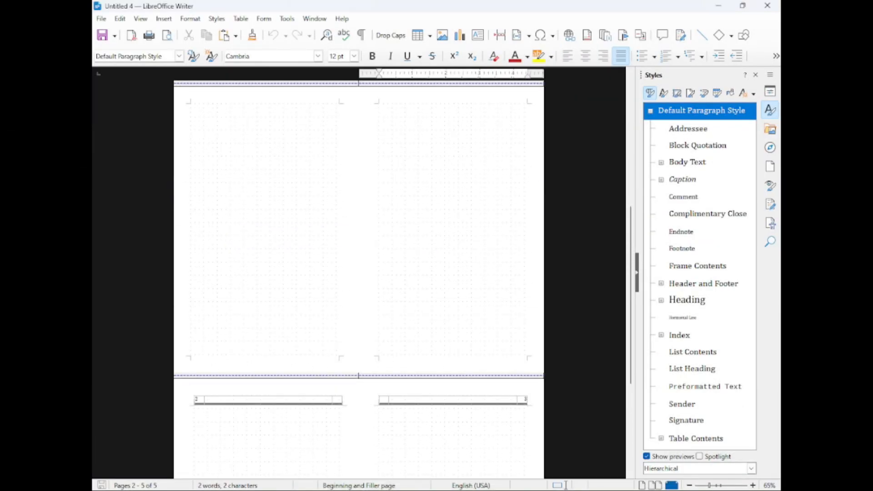
scroll(359, 272, up, 8)
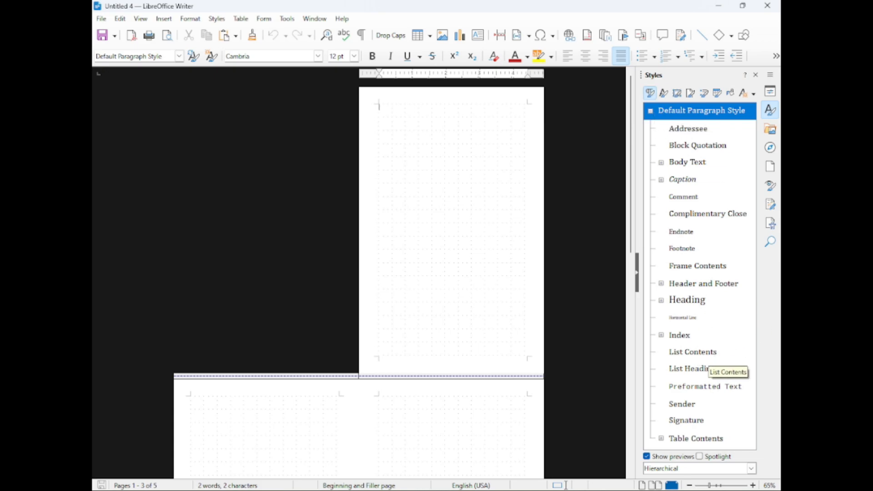
click(661, 301)
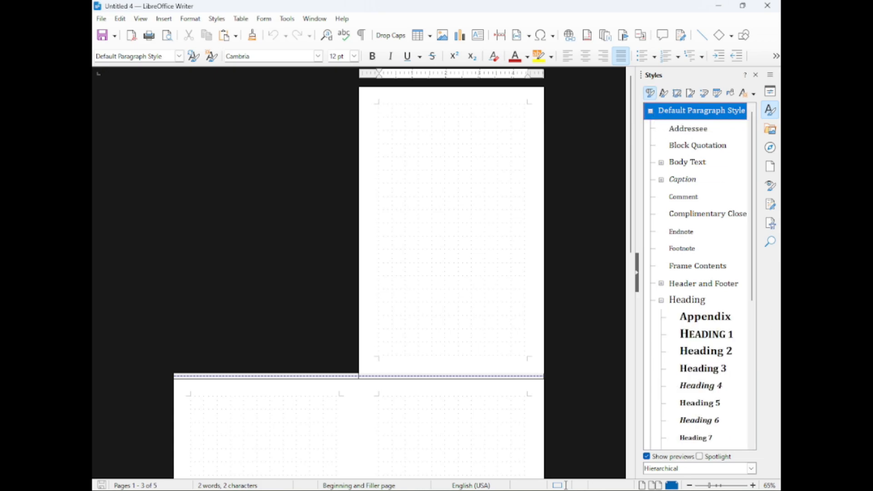
scroll(681, 314, down, 5)
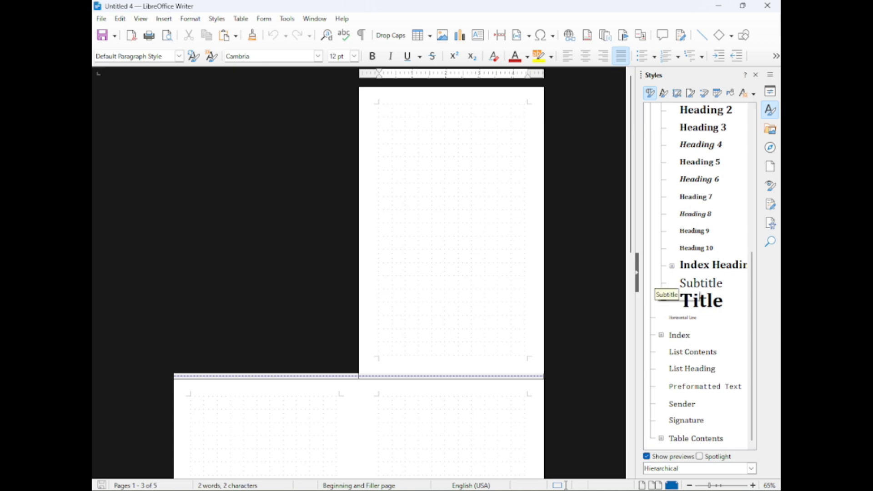
click(695, 302)
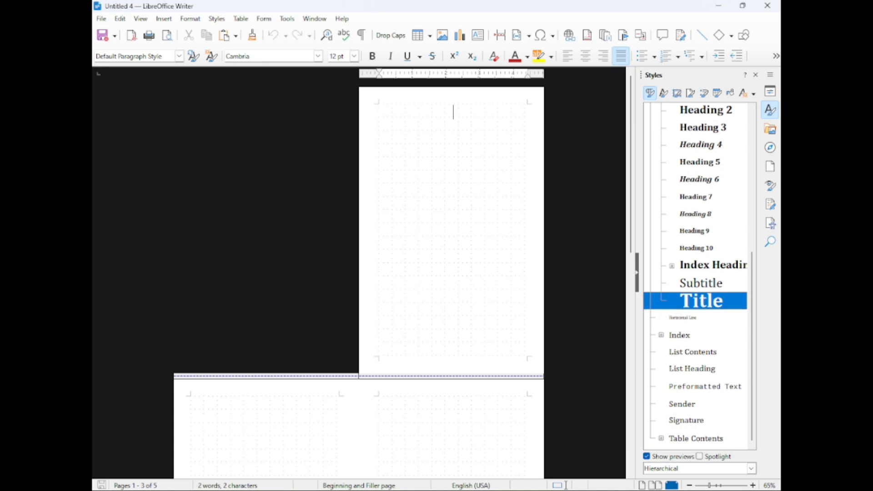
double_click(695, 301)
text(Mass )
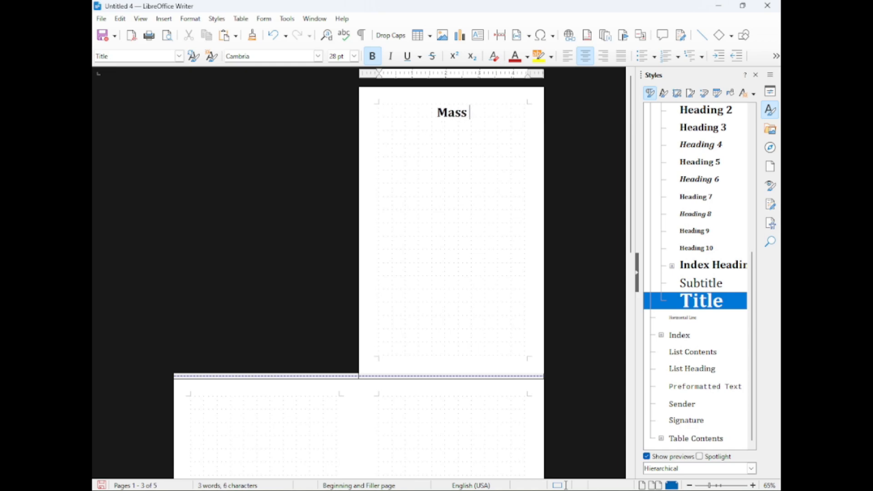
text(Book Example)
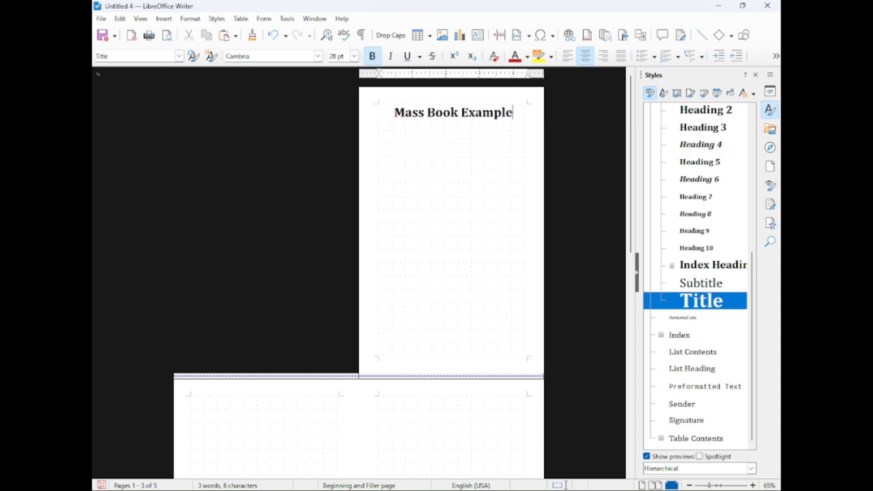
Step: Paste the copied Mass prayers at the start of the third page, the first page of the section
scroll(359, 273, down, 2)
scroll(359, 273, down, 1)
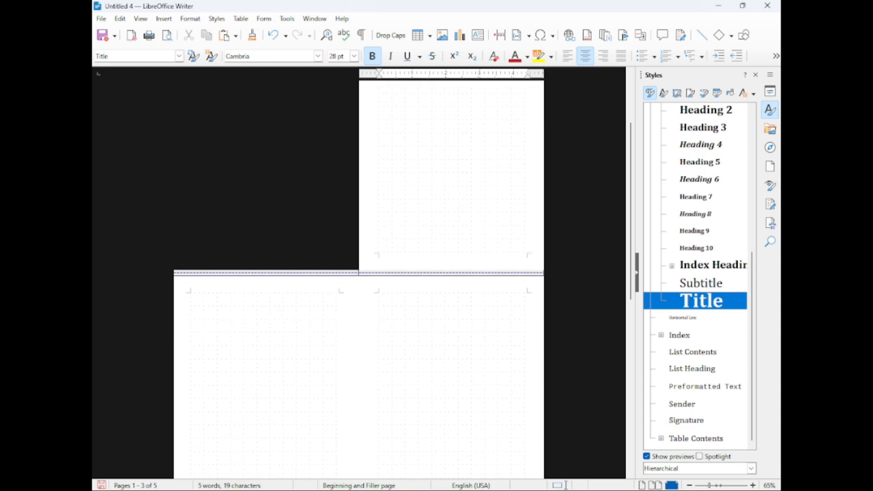
click(378, 294)
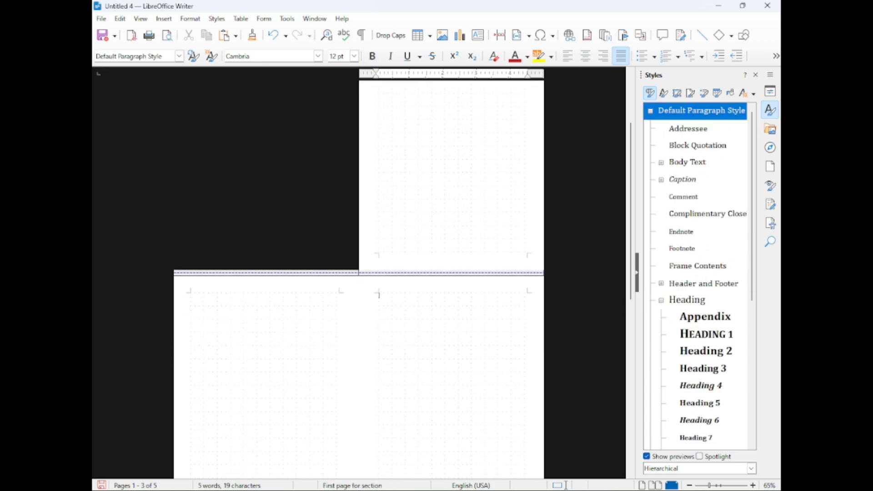
key(ctrl+v)
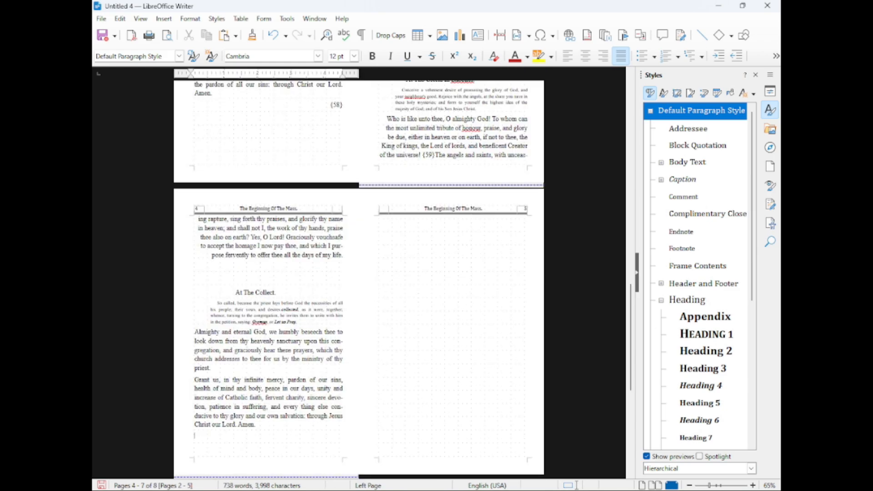
Step: Delete the "+" line beneath the heading "The Beginning Of The Mass."
scroll(360, 279, up, 20)
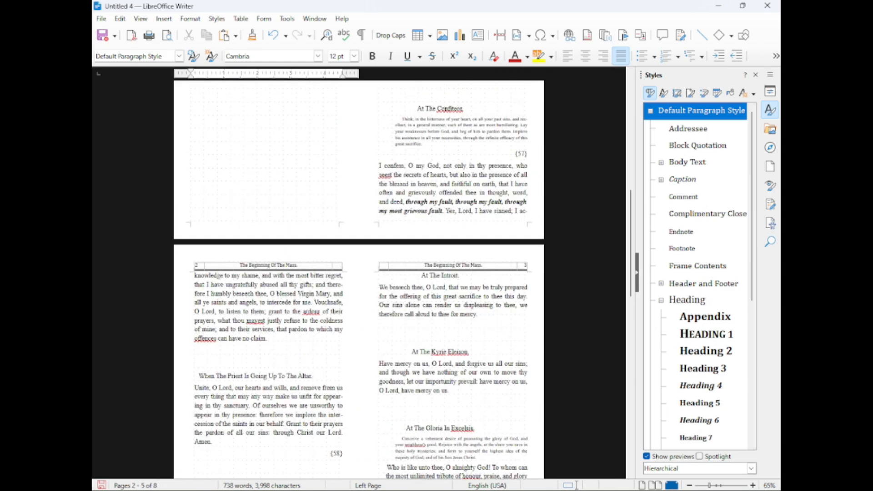
scroll(359, 280, up, 6)
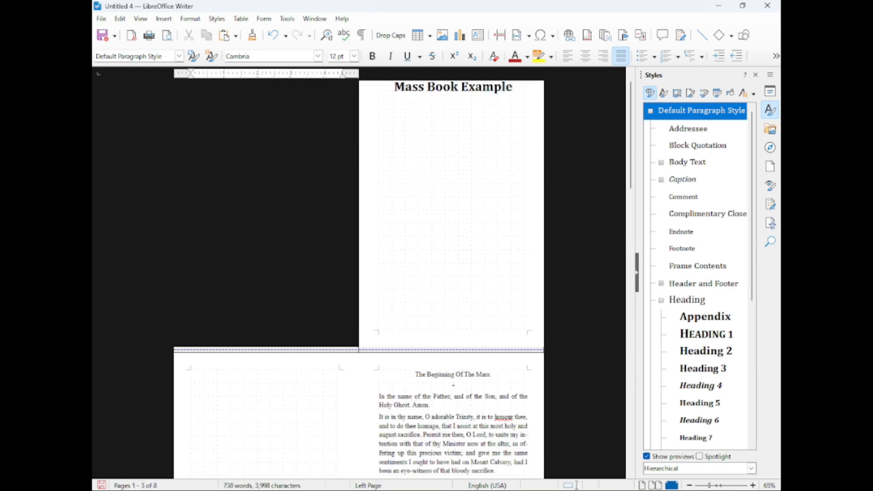
scroll(359, 280, down, 2)
scroll(359, 279, up, 2)
scroll(359, 279, down, 6)
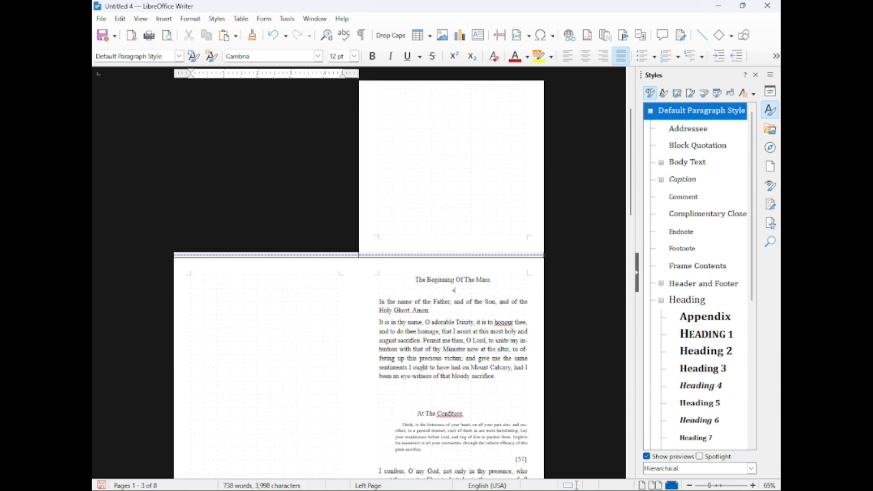
click(453, 290)
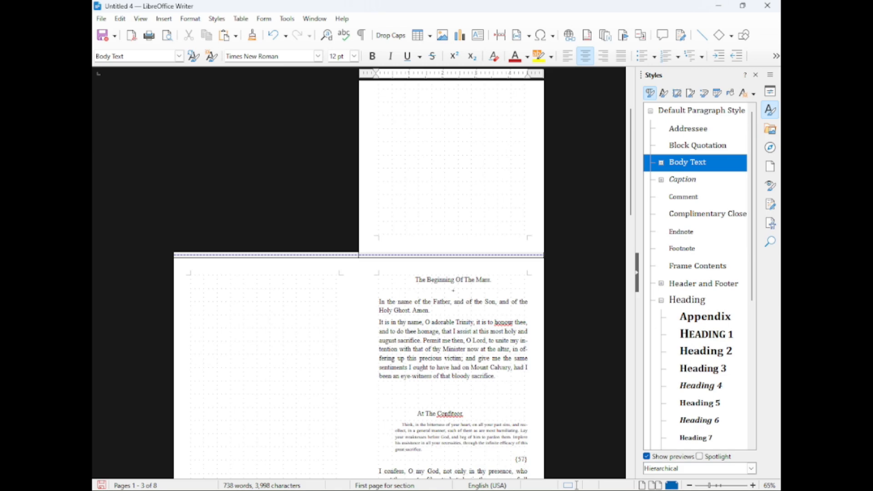
scroll(453, 290, up, 3)
scroll(453, 290, down, 2)
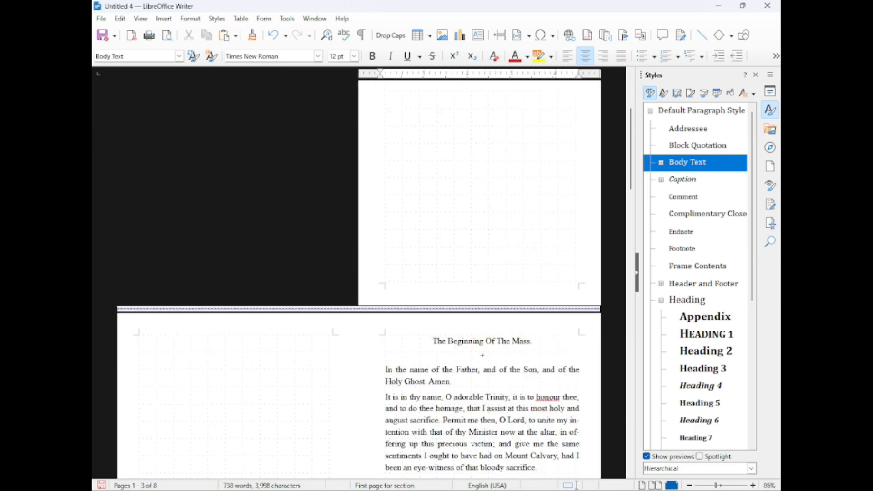
key(BackSpace)
key(ctrl+4)
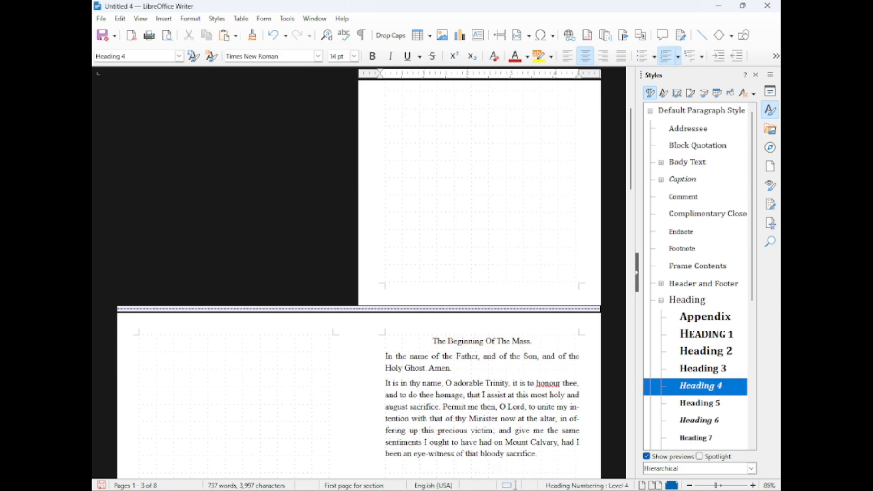
Step: Apply the Heading 1 style to the line "The Beginning Of The Mass."
key(ctrl+shift+Left)
key(ctrl+shift+Left)
key(ctrl+shift+Left)
key(ctrl+shift+Left)
key(ctrl+shift+Left)
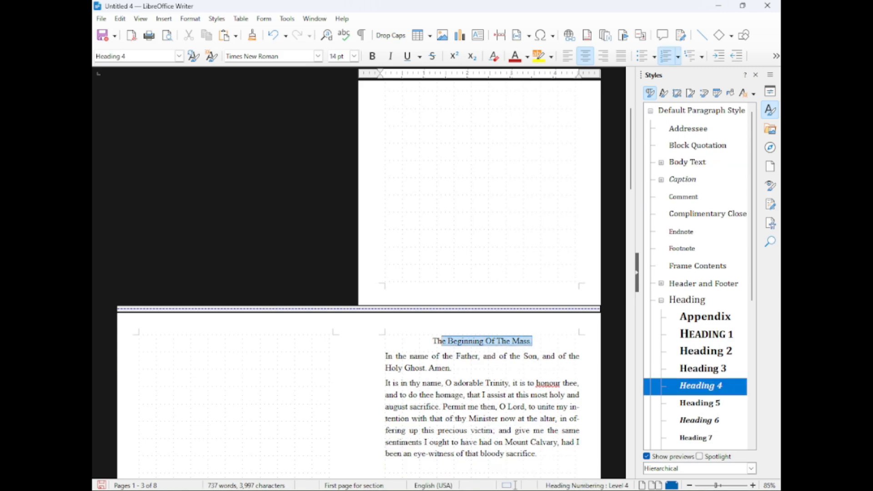
double_click(682, 335)
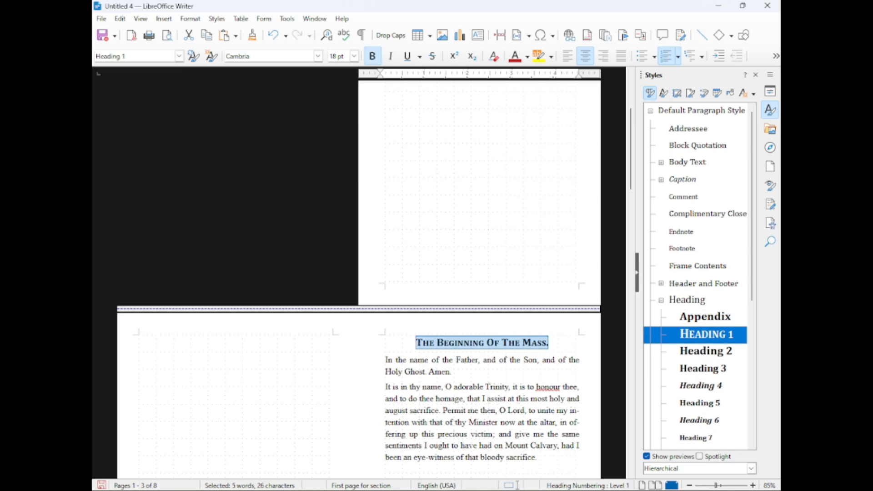
Step: Apply the Drop Cap Body Text style to the paragraph beginning "It is in thy name, O adorable Trinity"
scroll(359, 273, down, 3)
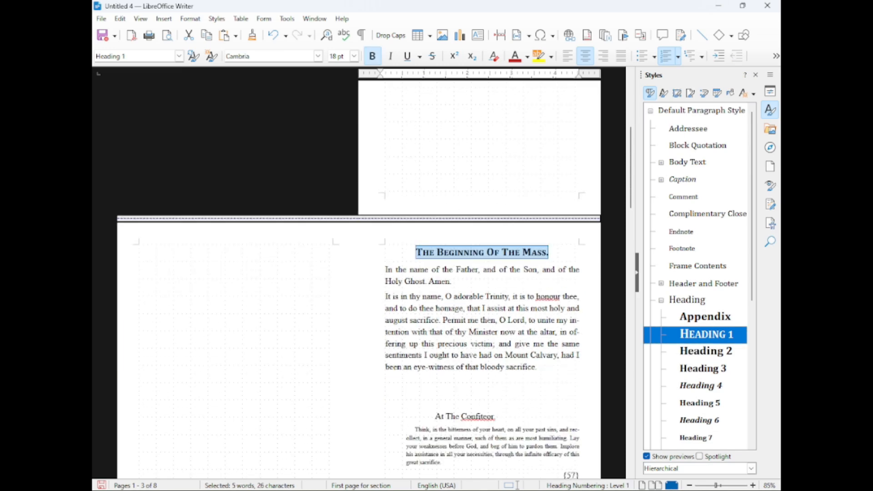
drag(385, 296, 537, 367)
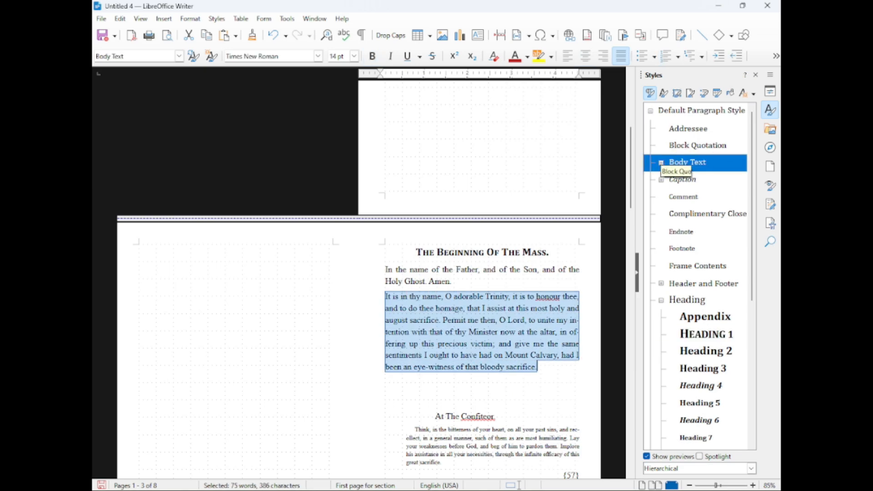
click(661, 162)
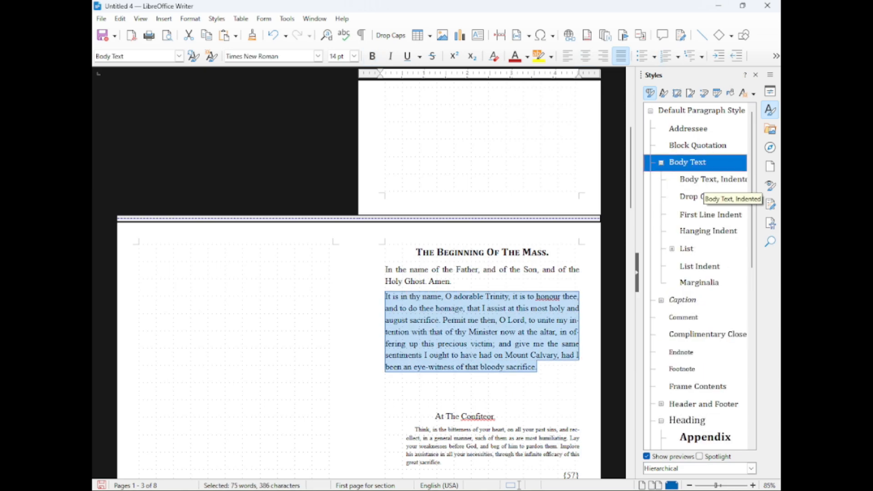
double_click(709, 180)
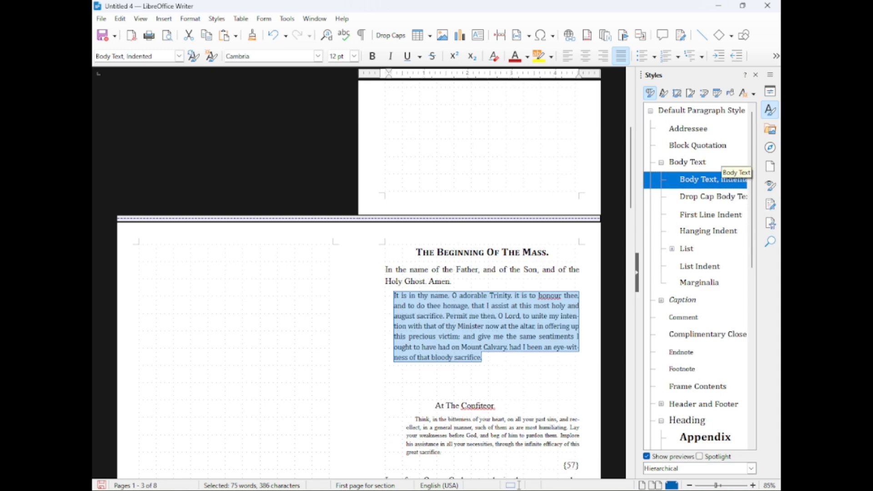
double_click(716, 162)
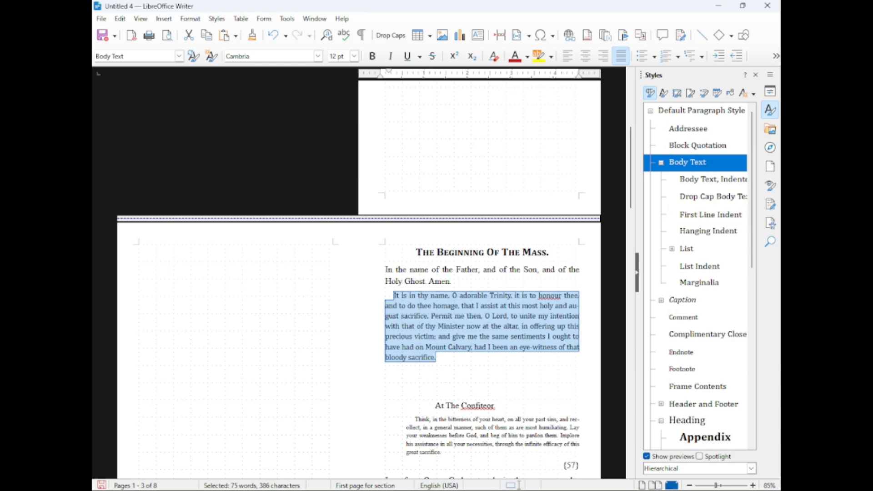
double_click(713, 197)
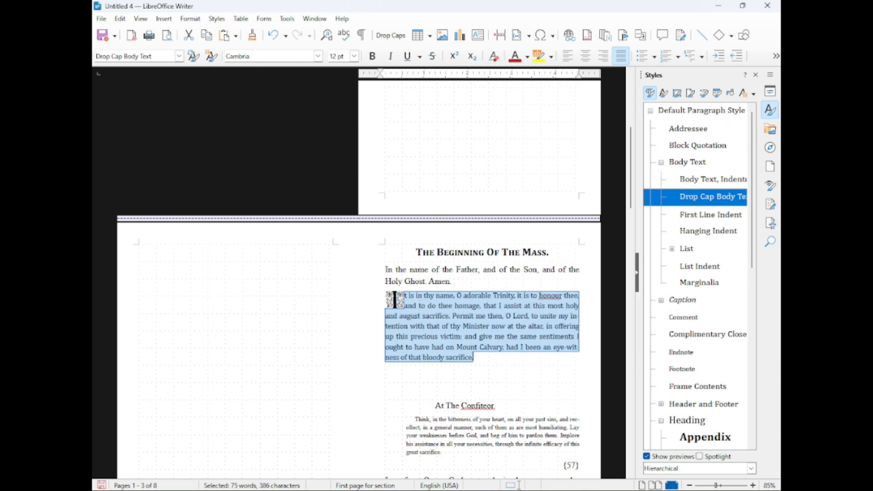
Step: Apply the Body Text style to the "In the name of the Father" paragraph, then center and italicize it
drag(451, 281, 385, 270)
click(687, 163)
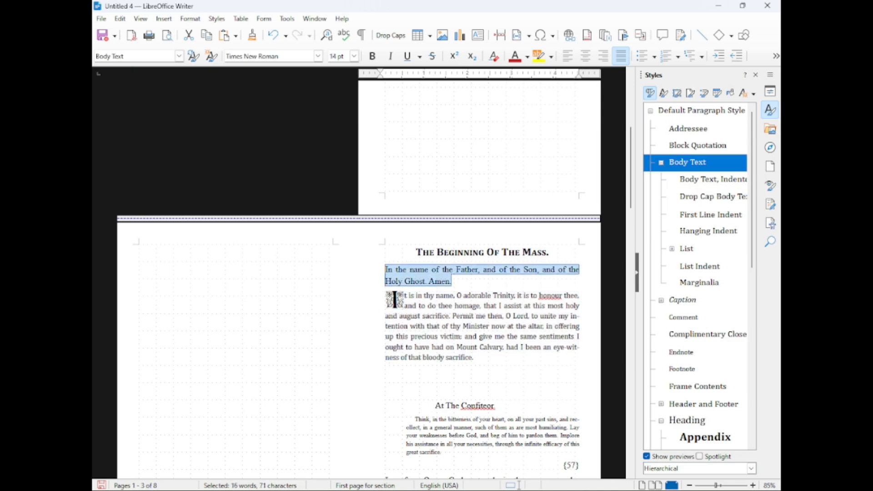
double_click(687, 163)
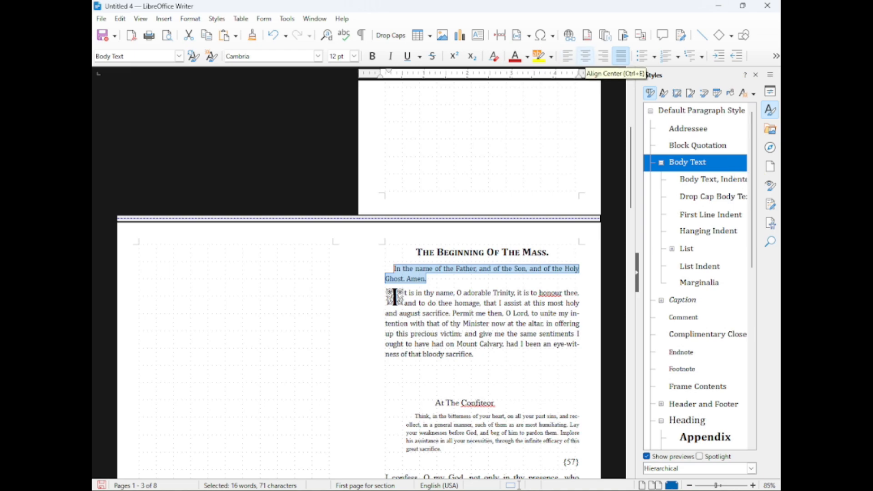
click(585, 55)
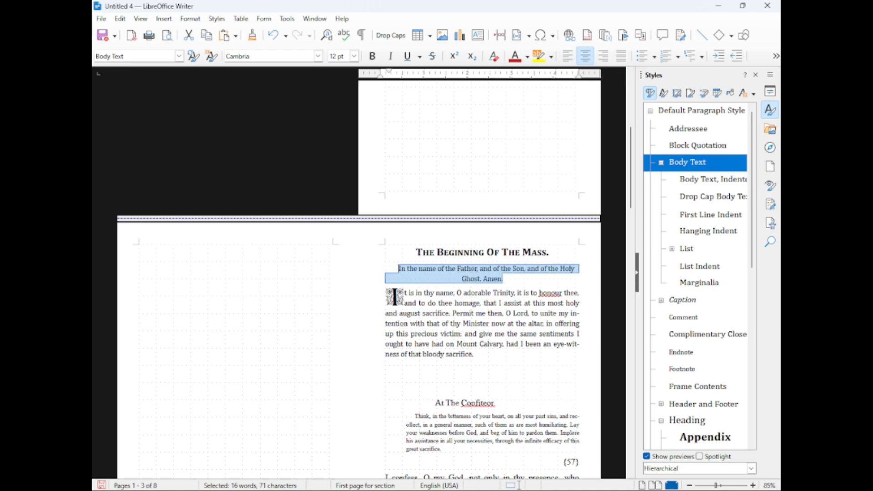
click(390, 56)
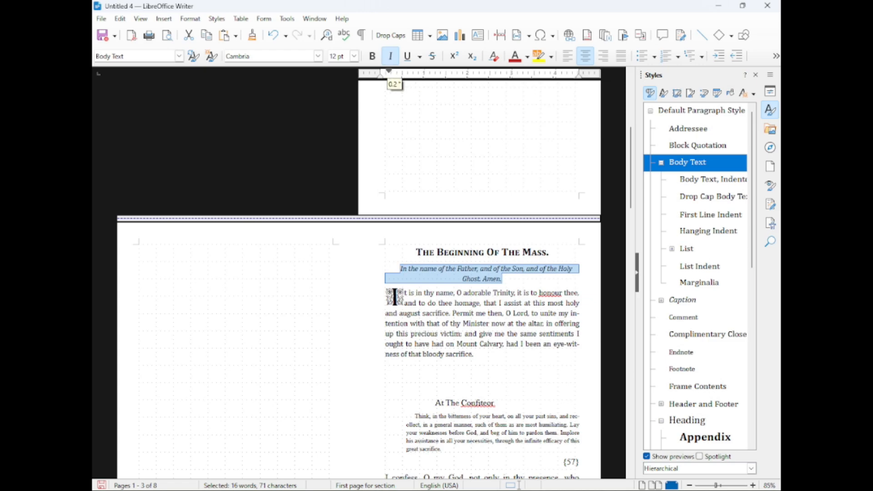
click(481, 303)
Step: Remove the blank gap between the drop cap paragraph and "At The Confiteor.", keeping that heading on its own line
scroll(481, 303, down, 5)
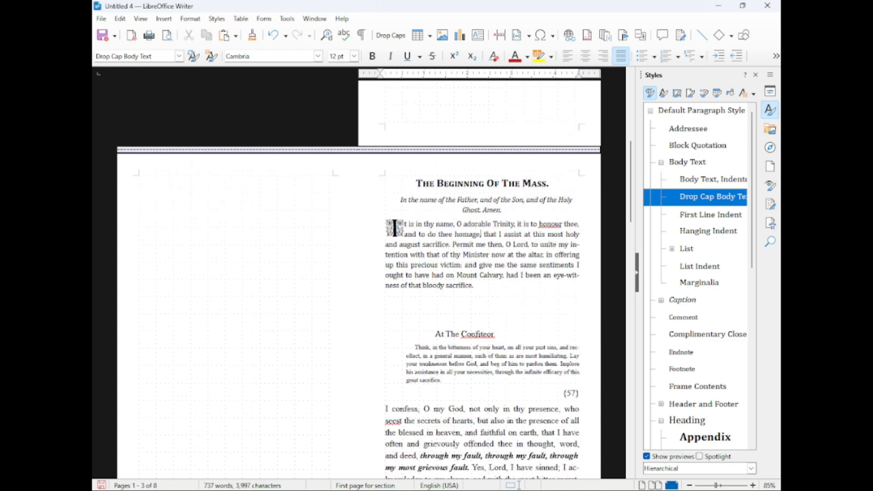
scroll(481, 303, up, 1)
scroll(480, 303, down, 1)
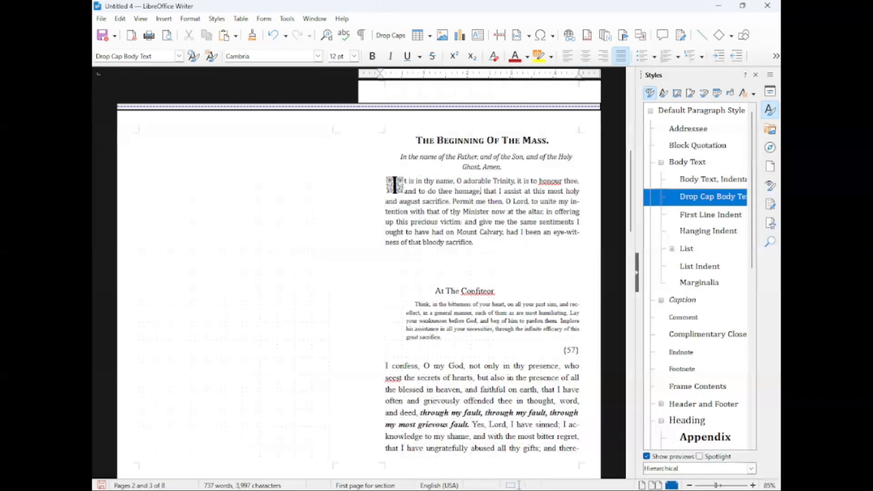
click(481, 290)
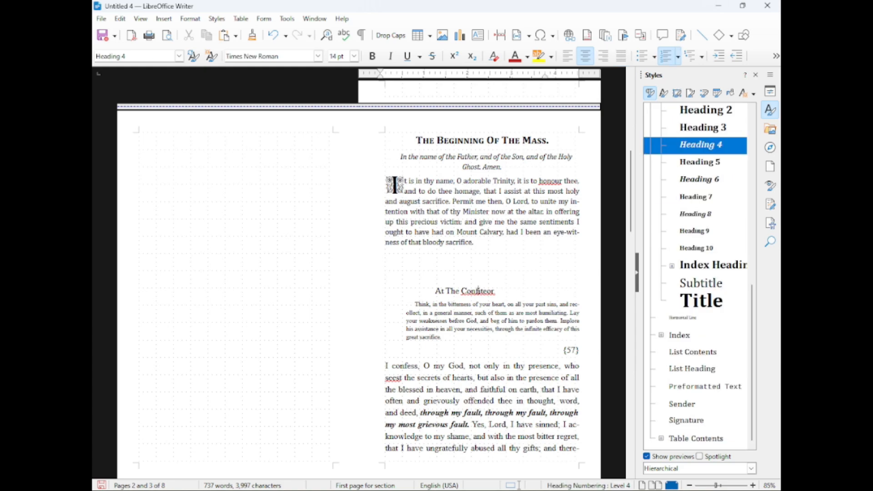
click(473, 243)
key(Delete)
key(Return)
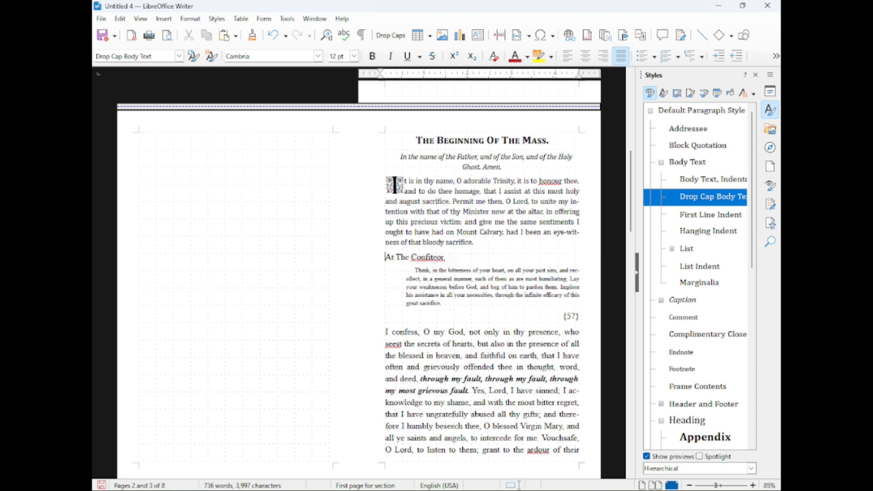
Step: Apply the Heading 2 style to the line "At The Confiteor."
shift+click(478, 272)
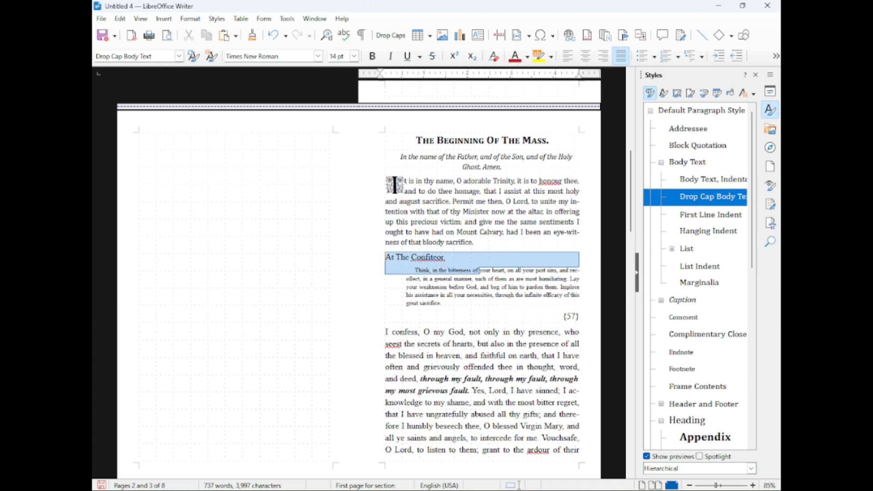
click(446, 258)
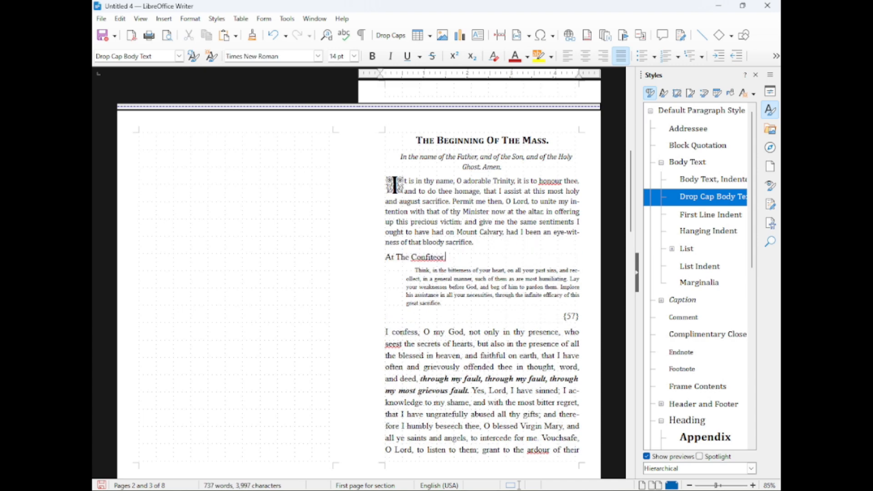
drag(446, 258, 385, 258)
scroll(477, 273, down, 1)
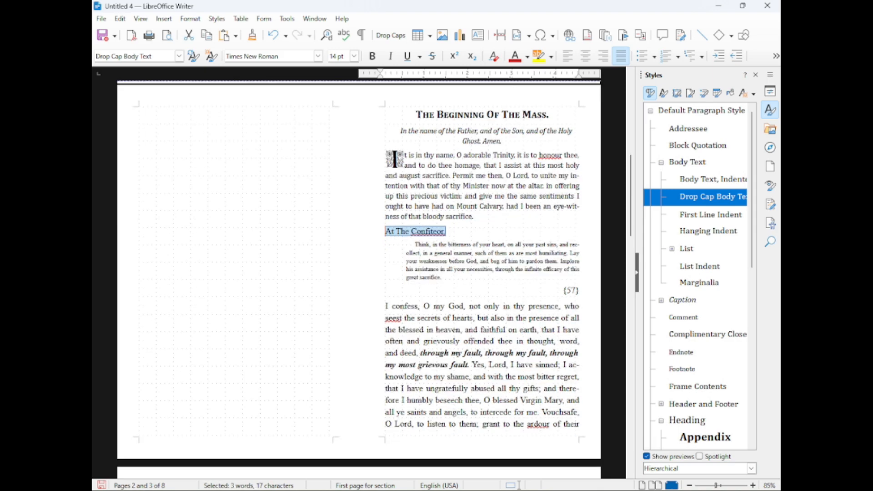
click(771, 129)
scroll(696, 319, up, 6)
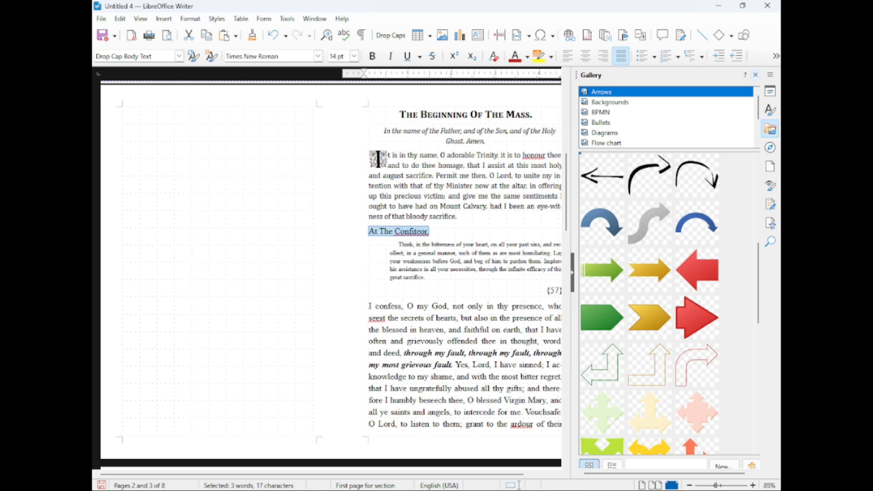
click(755, 75)
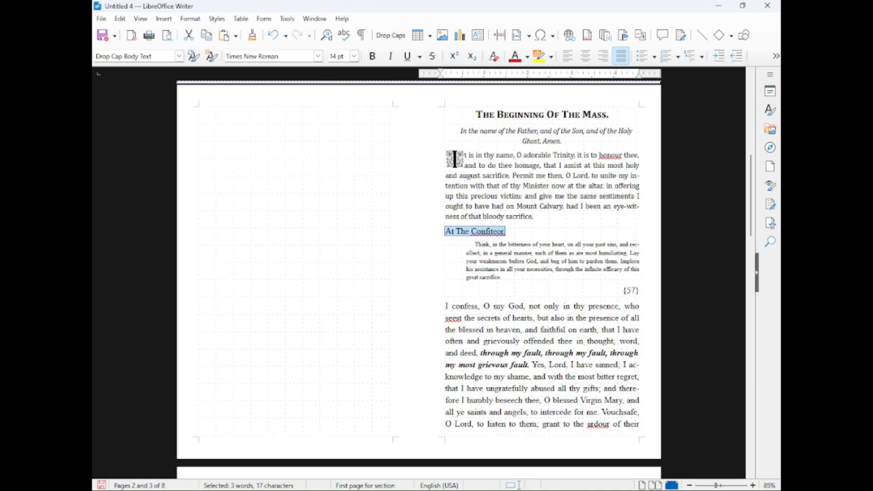
click(216, 18)
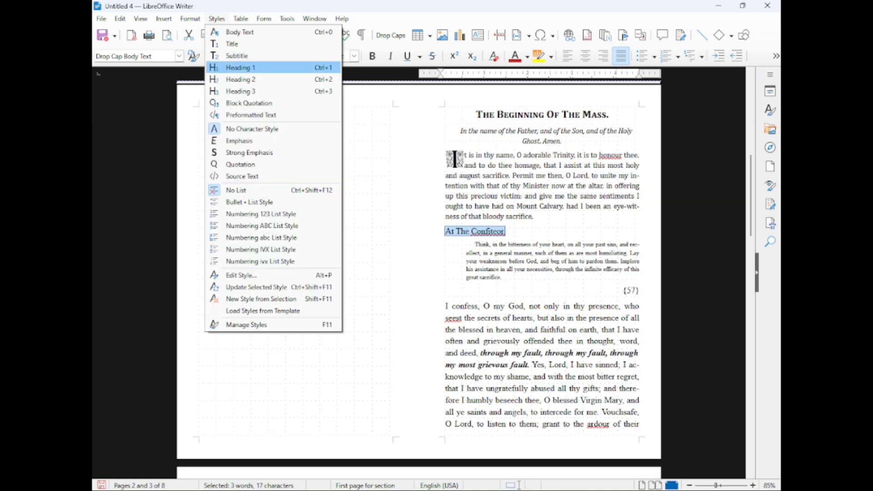
click(255, 324)
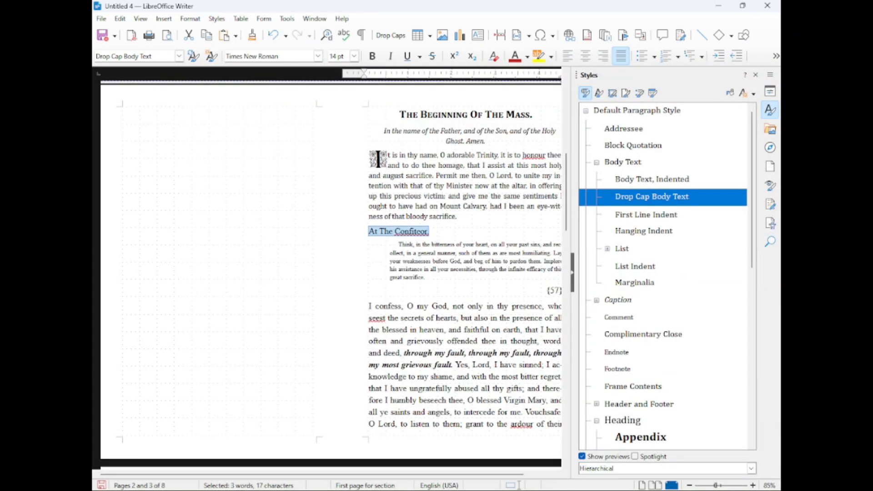
scroll(655, 300, down, 6)
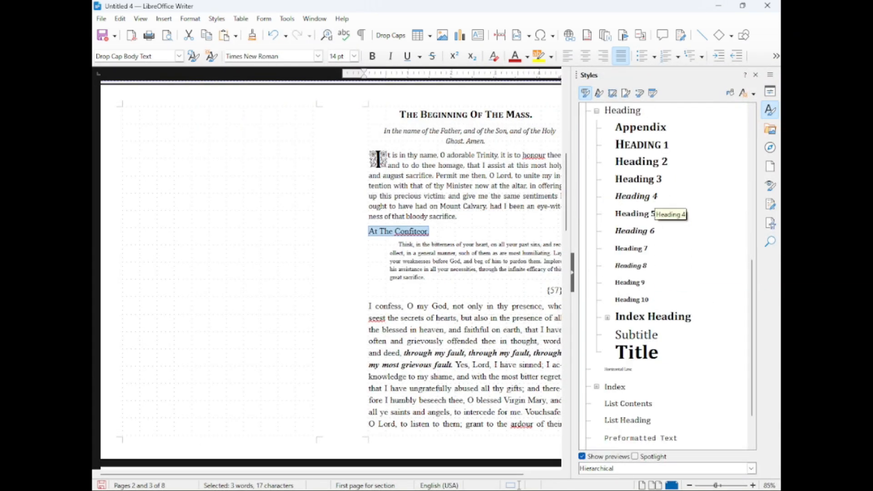
double_click(641, 163)
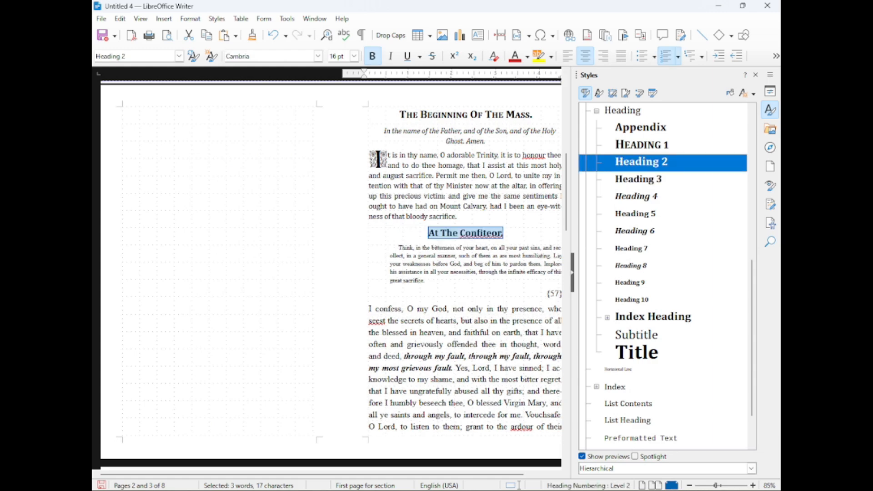
Step: Apply the Body Text, Indented style to the paragraph beginning "Think, in the bitterness of your heart", then center and italicize it
drag(424, 281, 398, 248)
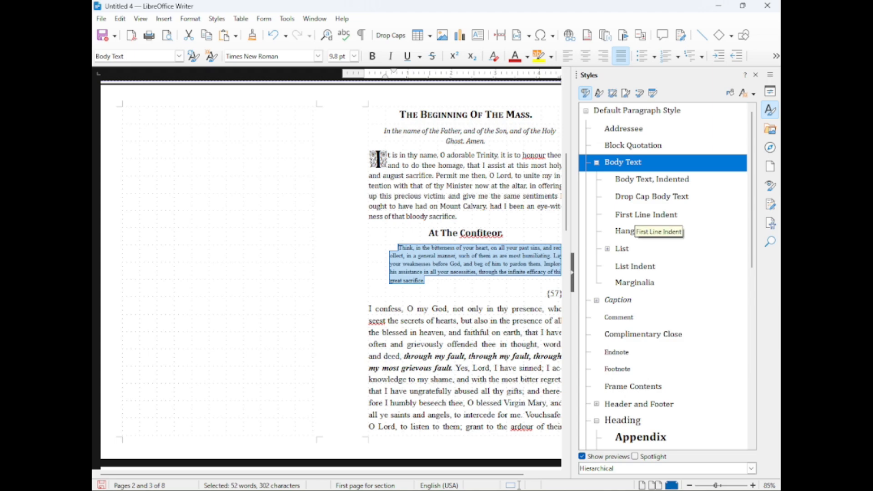
double_click(646, 179)
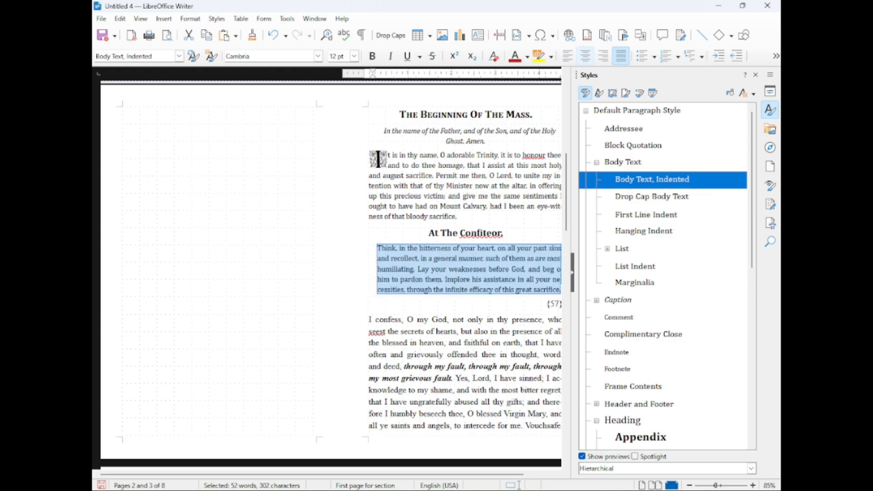
click(585, 55)
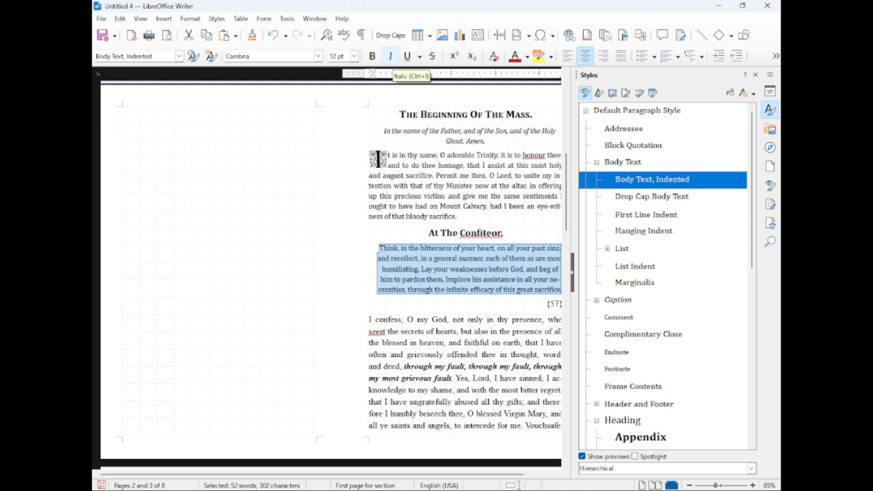
click(390, 55)
Step: Delete the {57} page marker and its line above the "I confess, O my God" paragraph, keeping that paragraph justified
scroll(463, 237, down, 1)
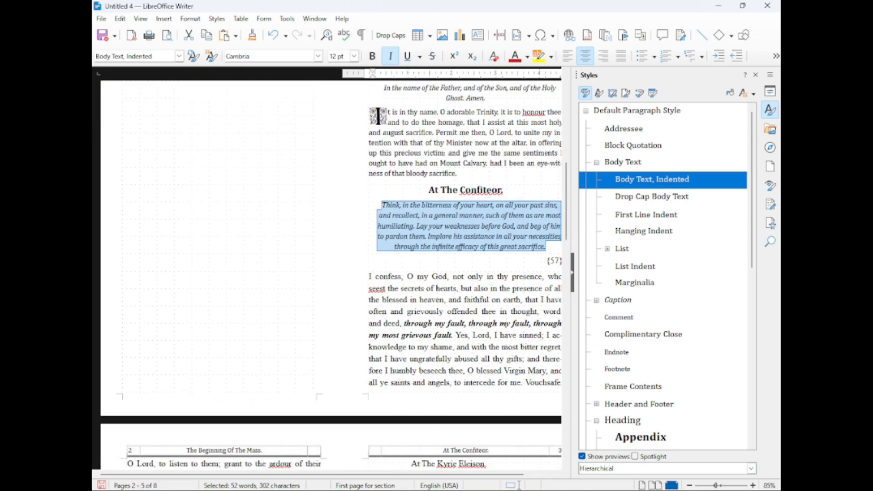
key(Down)
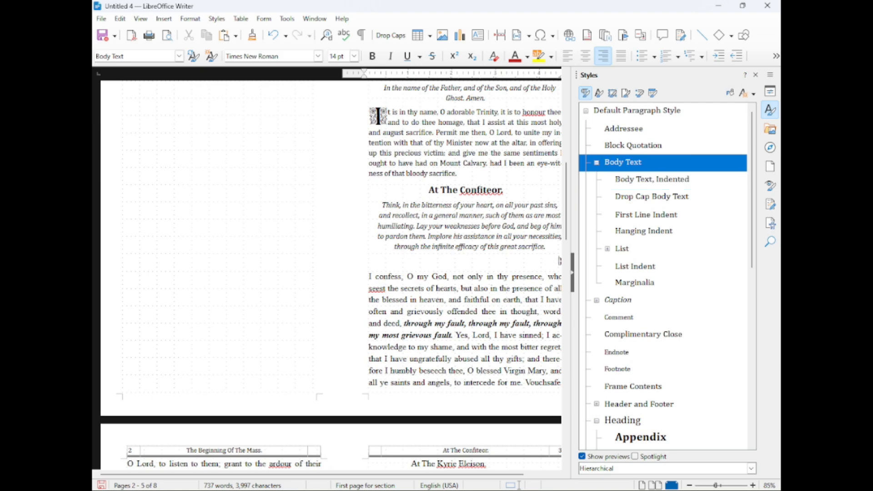
key(BackSpace)
key(BackSpace)
key(BackSpace)
key(BackSpace)
key(Delete)
key(ctrl+j)
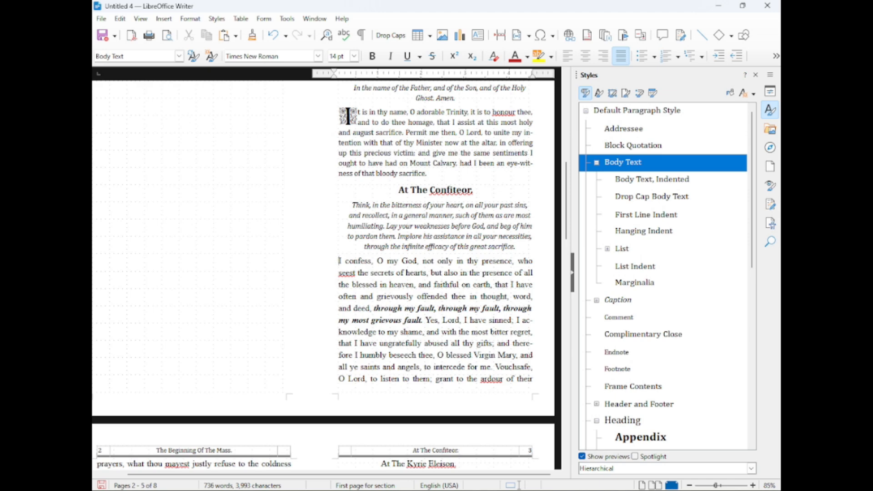
Step: Apply the Drop Cap Body Text style to the whole paragraph beginning "I confess, O my God", which continues onto the following page
drag(339, 261, 493, 343)
scroll(494, 344, down, 3)
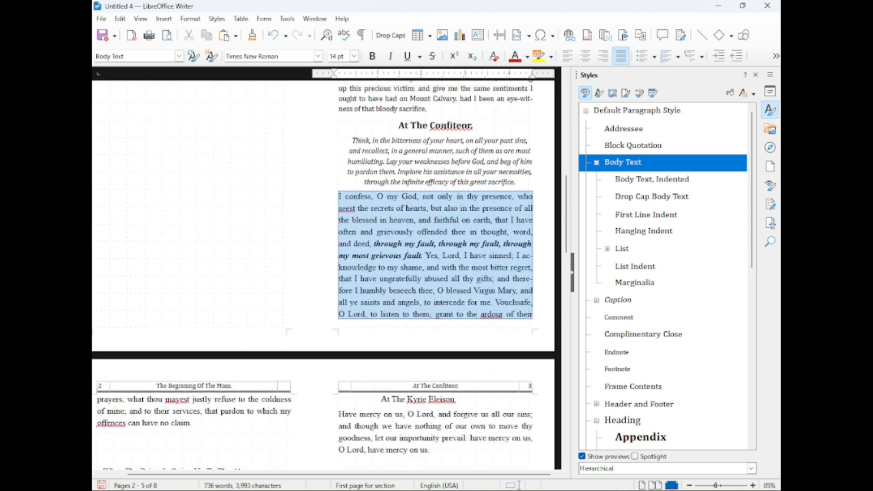
mouse_move(386, 91)
mouse_down()
mouse_move(374, 372)
mouse_move(388, 364)
mouse_move(387, 91)
mouse_up()
click(389, 381)
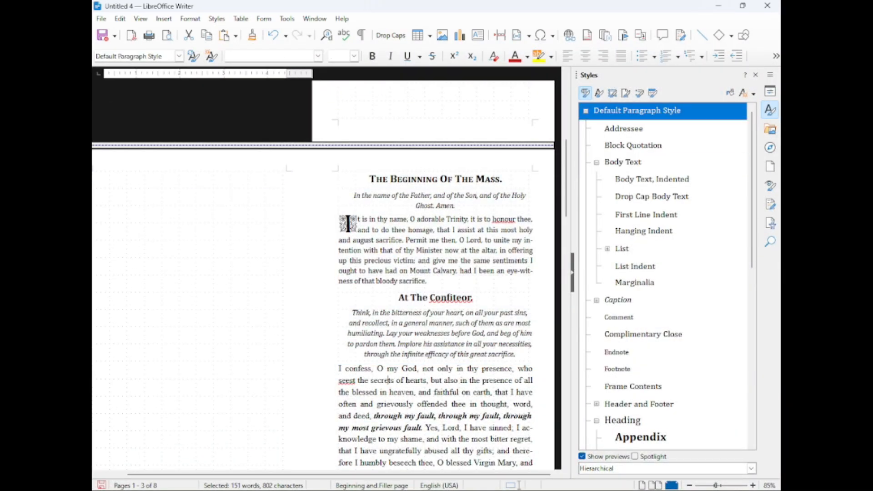
scroll(389, 380, down, 2)
scroll(389, 381, down, 2)
scroll(384, 275, down, 1)
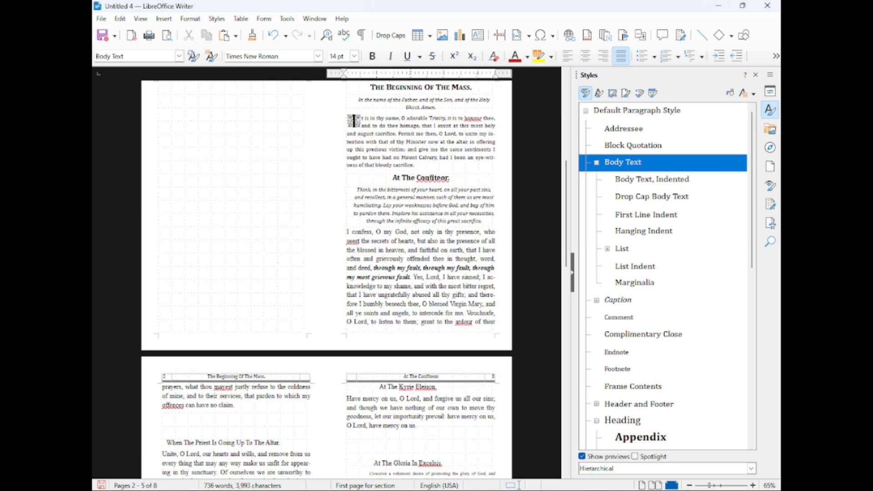
drag(347, 232, 236, 405)
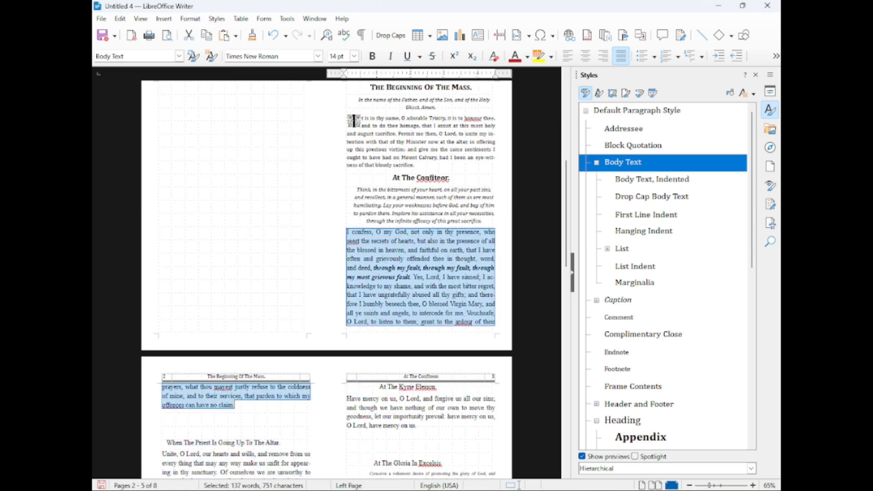
scroll(642, 338, down, 5)
scroll(645, 349, down, 3)
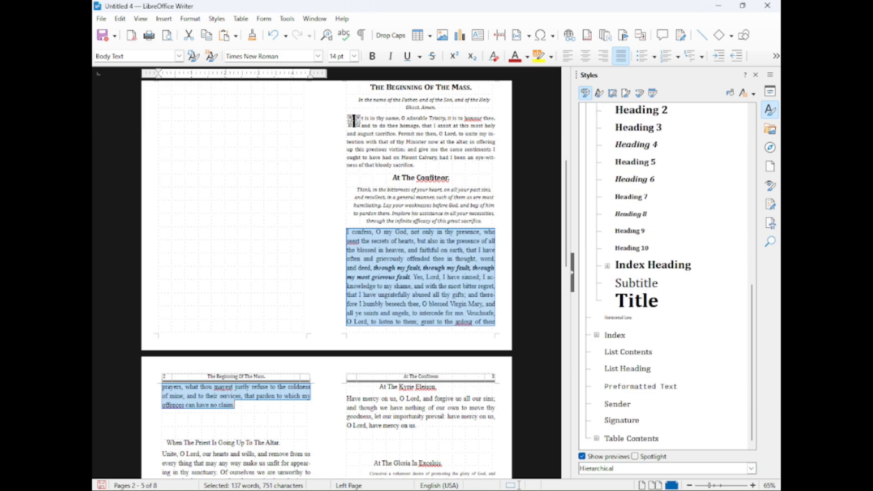
scroll(646, 349, up, 10)
double_click(652, 197)
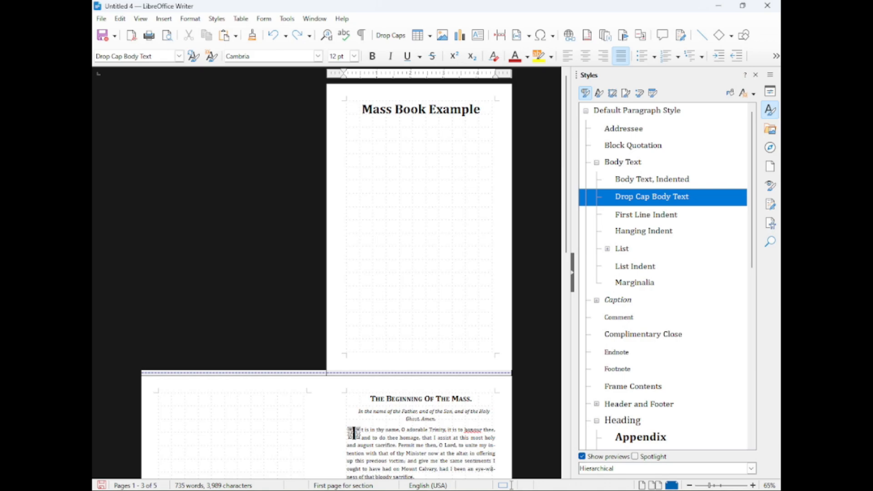
Step: Review the typeset pages from the title page through "At The Collect.", examining the headings, drop caps and page headers up close
scroll(326, 273, down, 10)
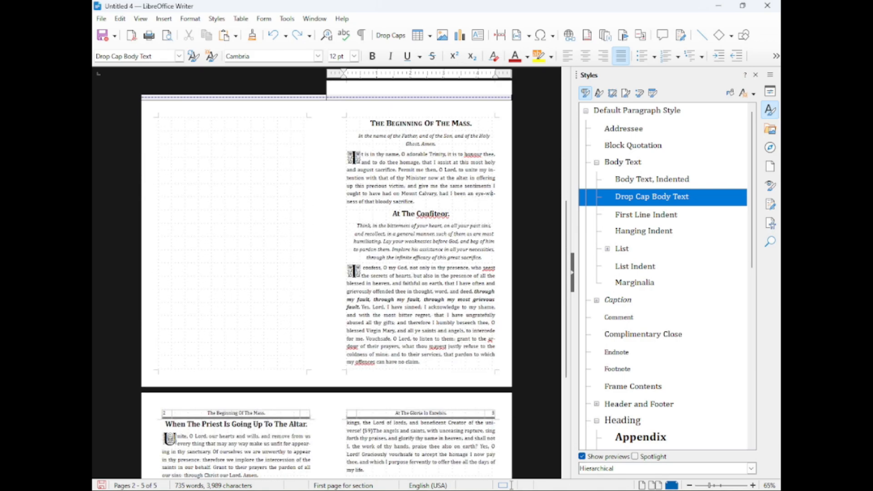
scroll(326, 273, down, 4)
scroll(327, 273, up, 8)
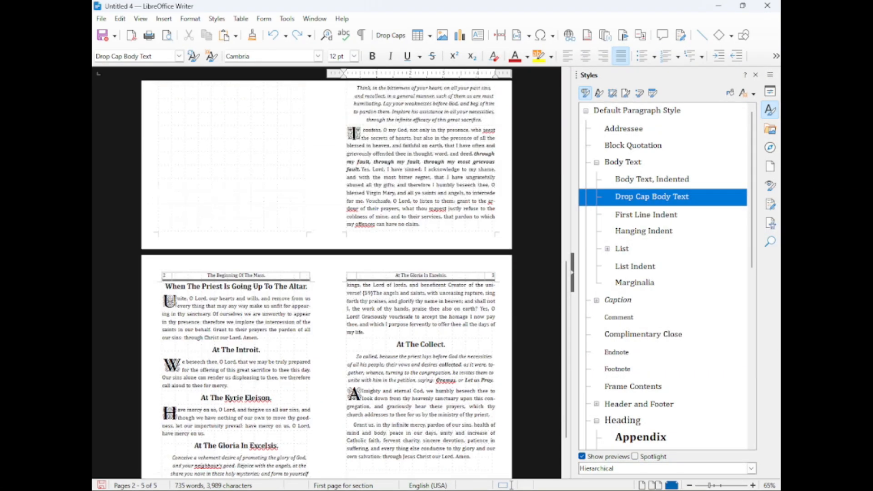
scroll(327, 273, up, 5)
scroll(326, 272, down, 10)
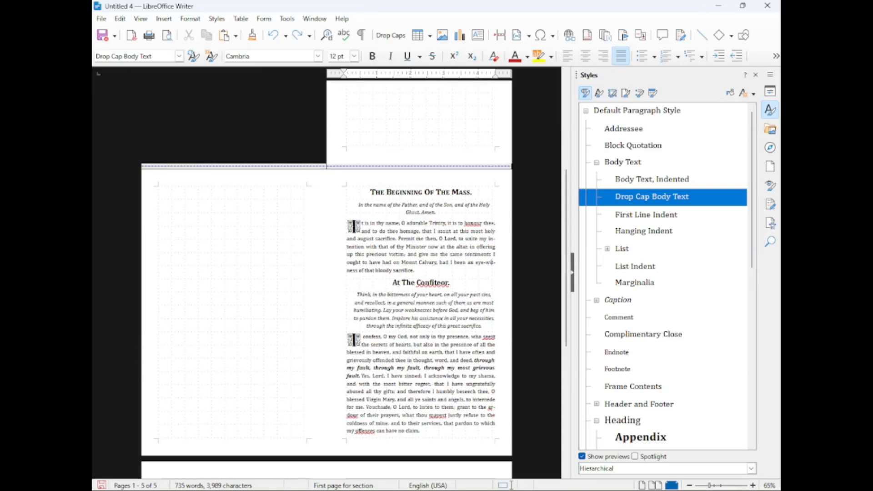
scroll(327, 272, up, 8)
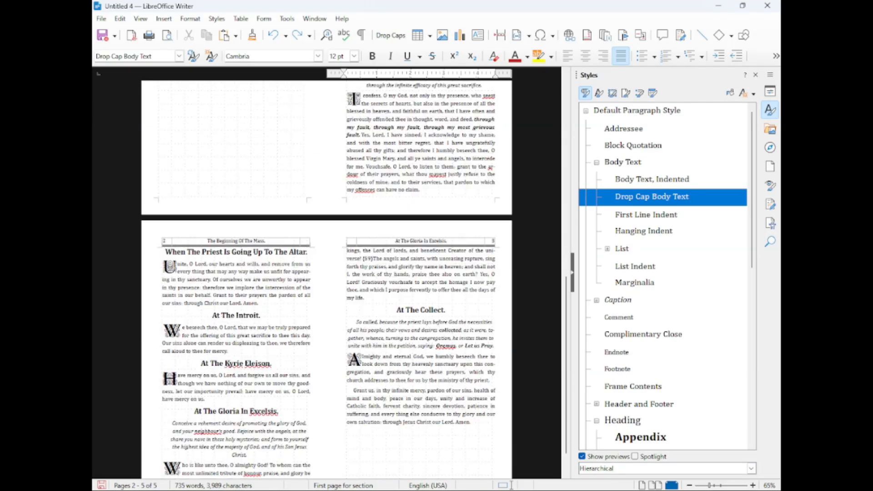
scroll(326, 272, up, 1)
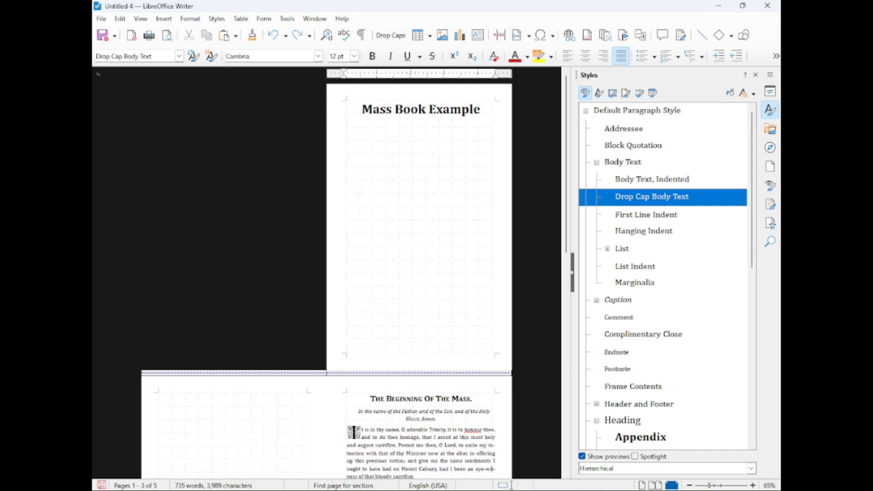
scroll(327, 273, down, 5)
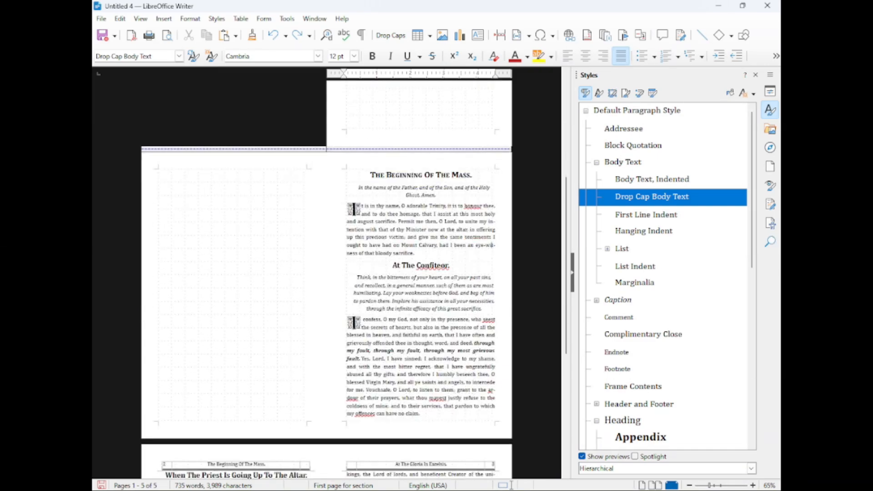
scroll(327, 272, down, 5)
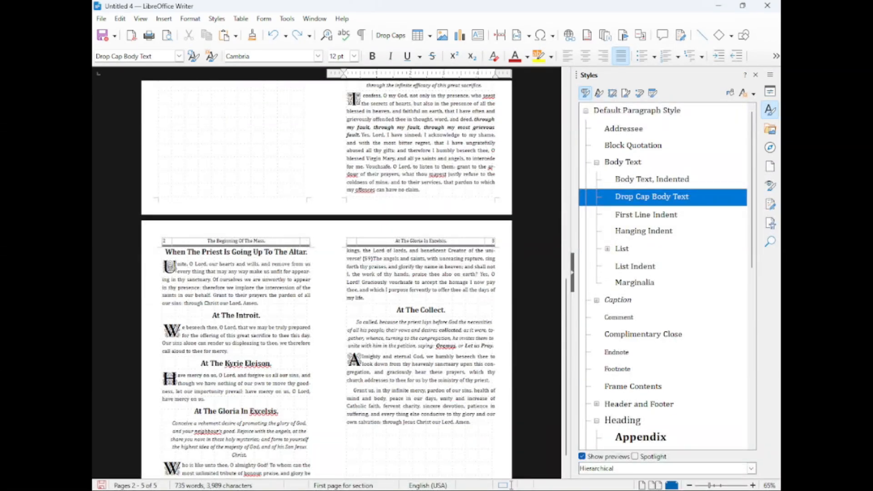
scroll(326, 272, up, 6)
scroll(326, 273, down, 2)
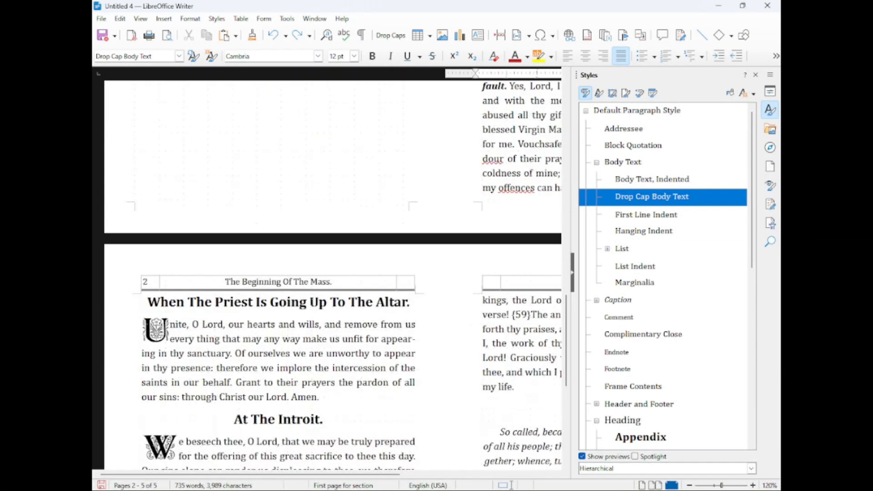
scroll(326, 273, right, 5)
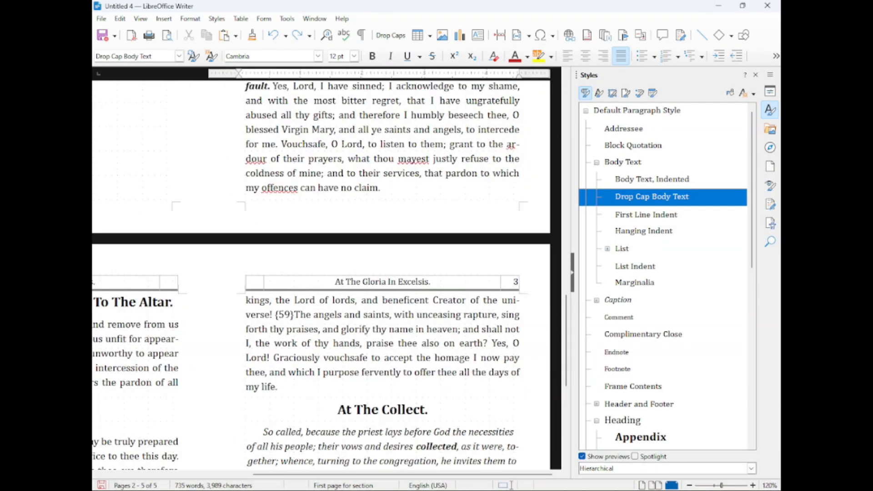
scroll(327, 273, left, 5)
scroll(327, 273, right, 5)
scroll(326, 273, down, 6)
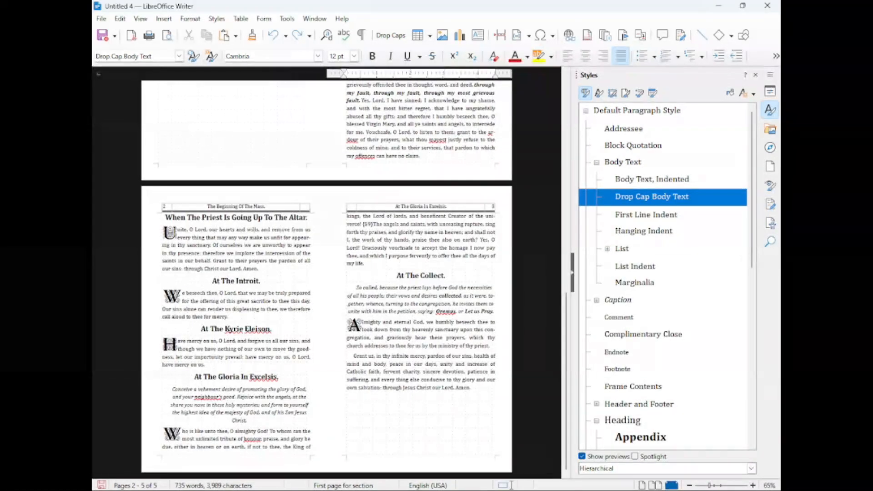
Step: Check the blank page facing "The Beginning Of The Mass." by placing the cursor at its start
scroll(326, 273, up, 10)
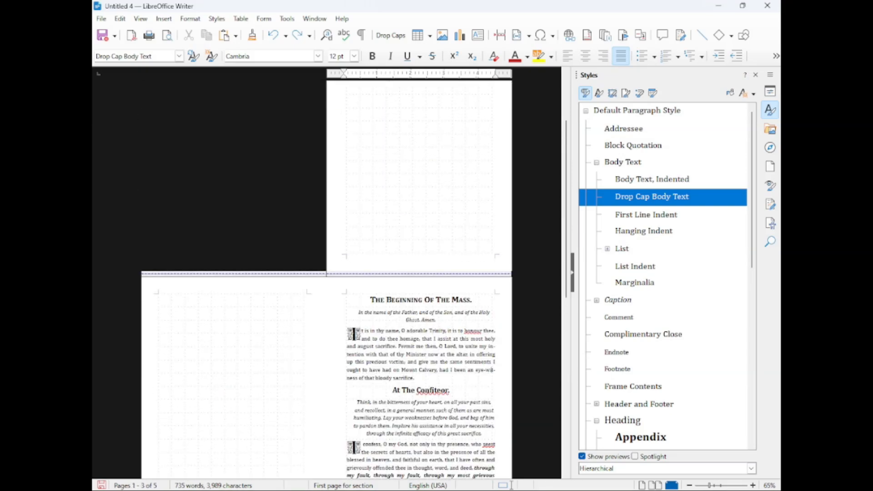
click(158, 296)
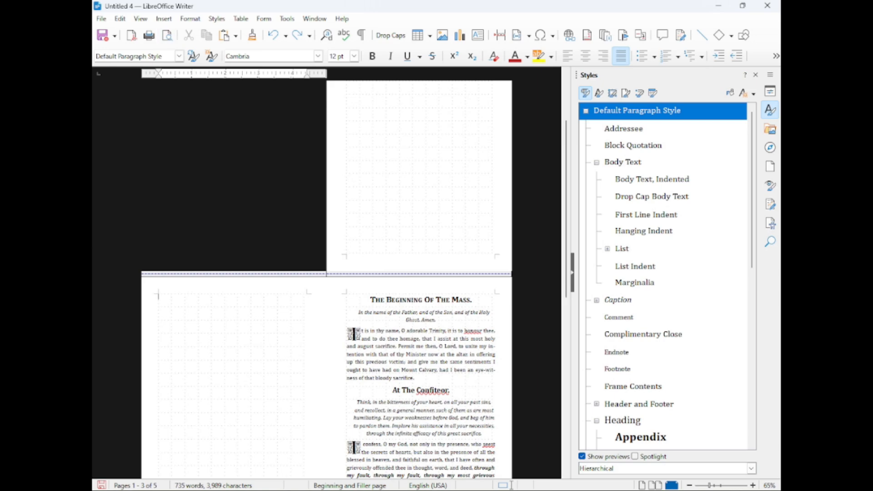
scroll(327, 273, down, 3)
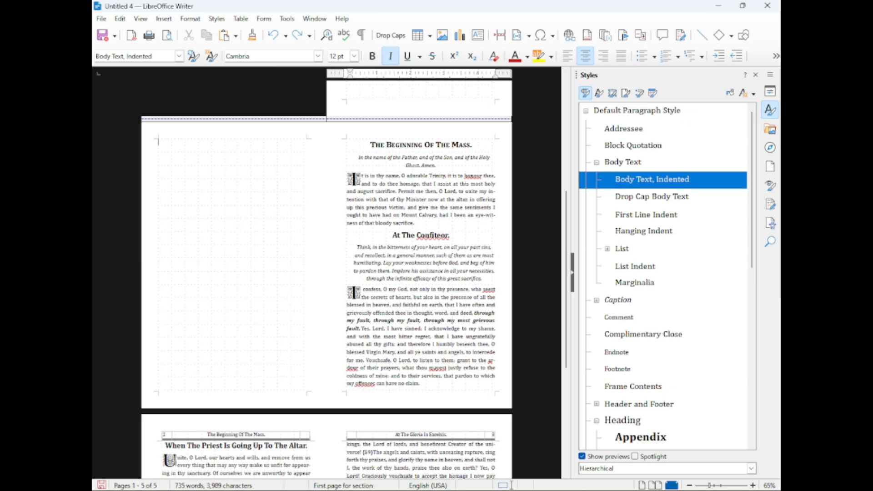
click(158, 142)
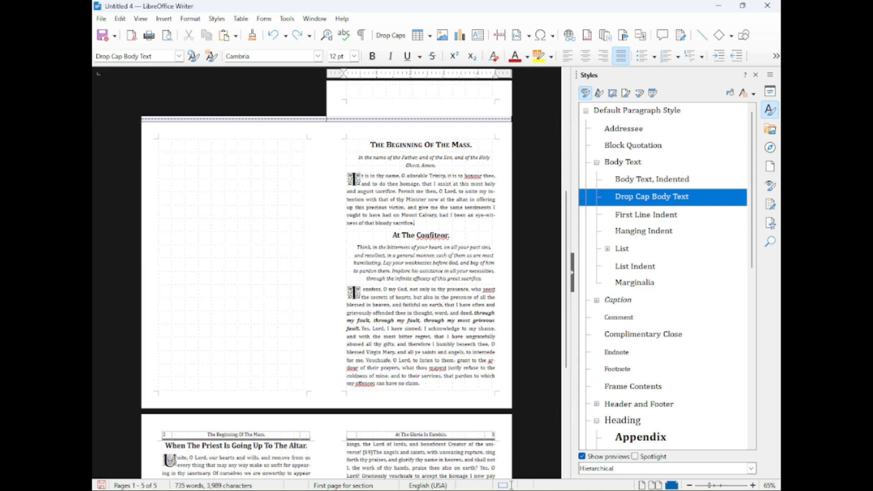
Step: Insert a table of contents titled "Table of Contents" for the entire document on the blank page facing "The Beginning Of The Mass."
click(158, 141)
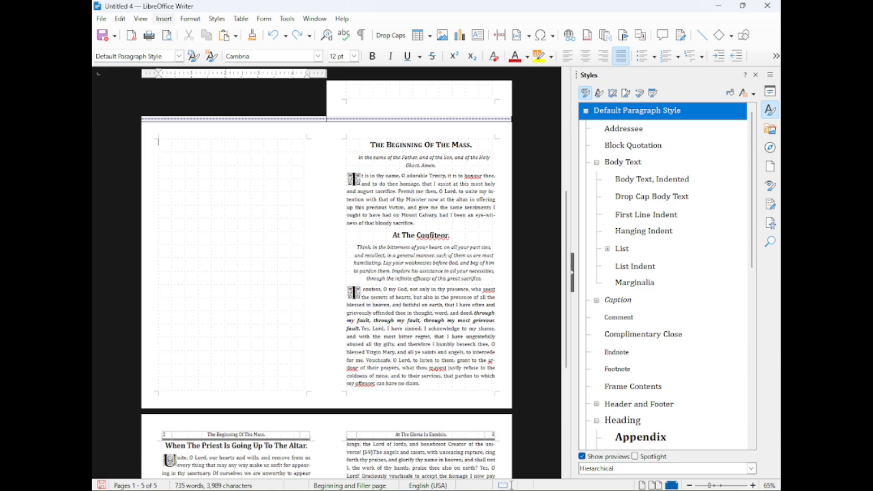
click(163, 19)
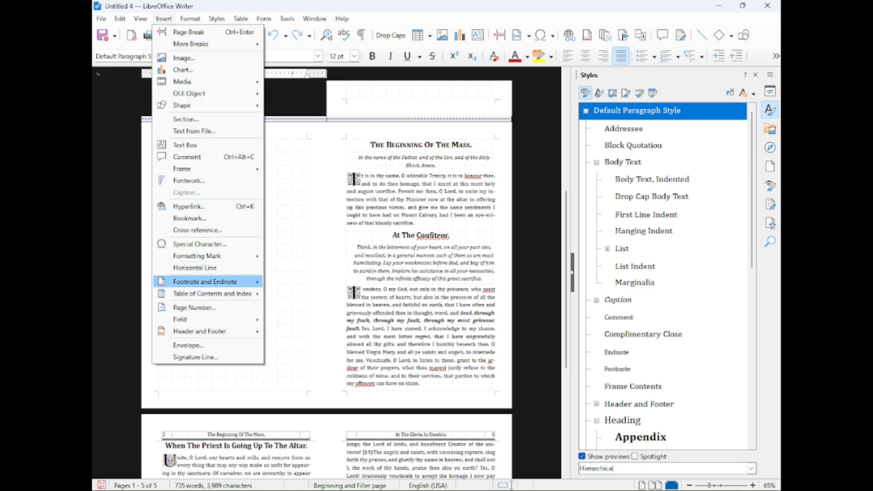
mouse_move(212, 294)
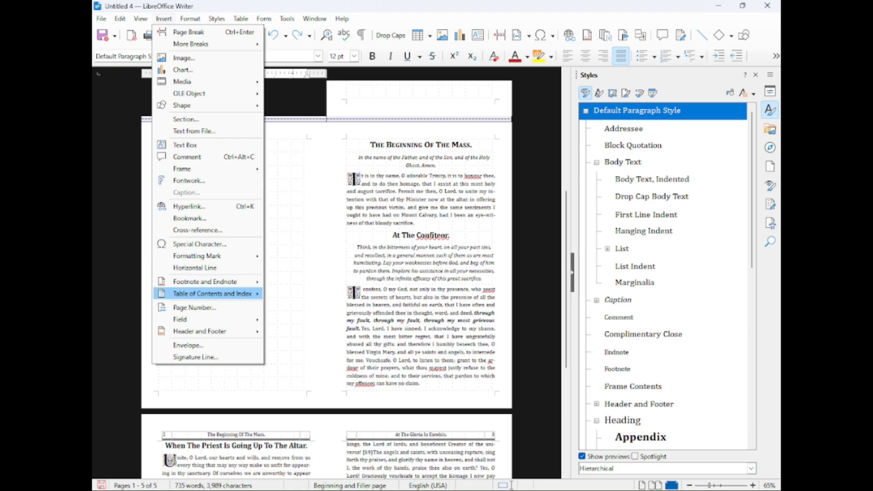
key(Return)
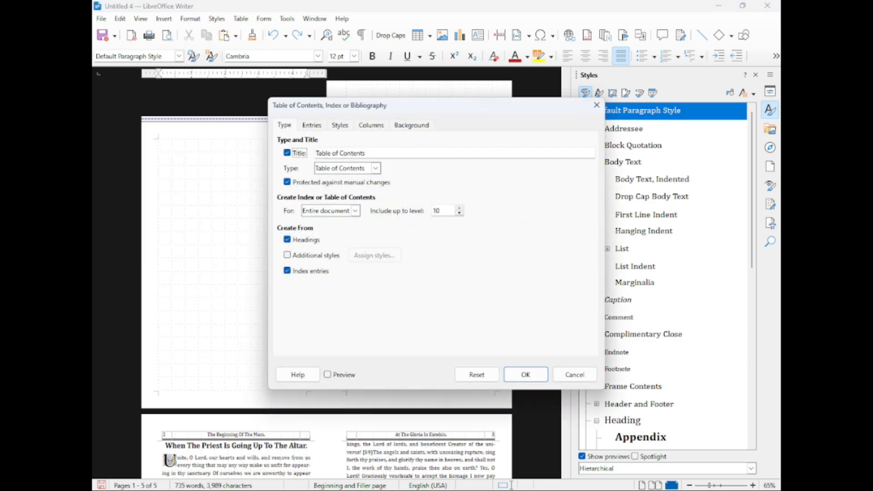
click(366, 153)
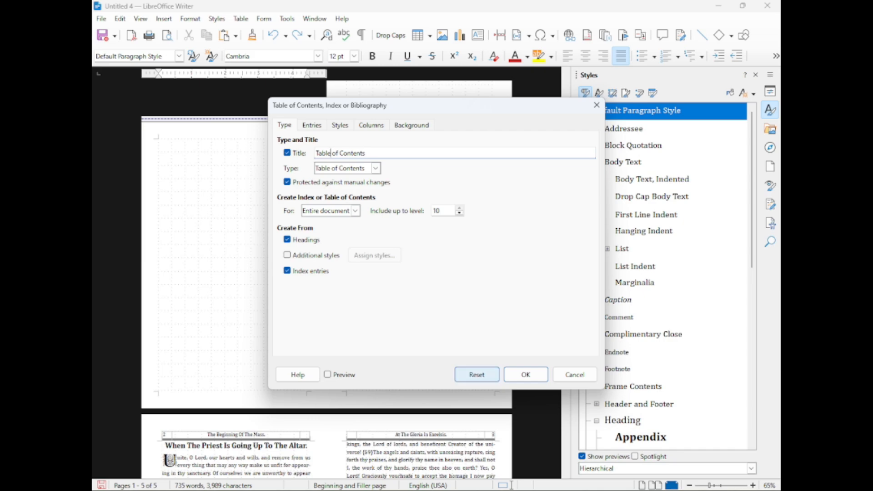
click(525, 374)
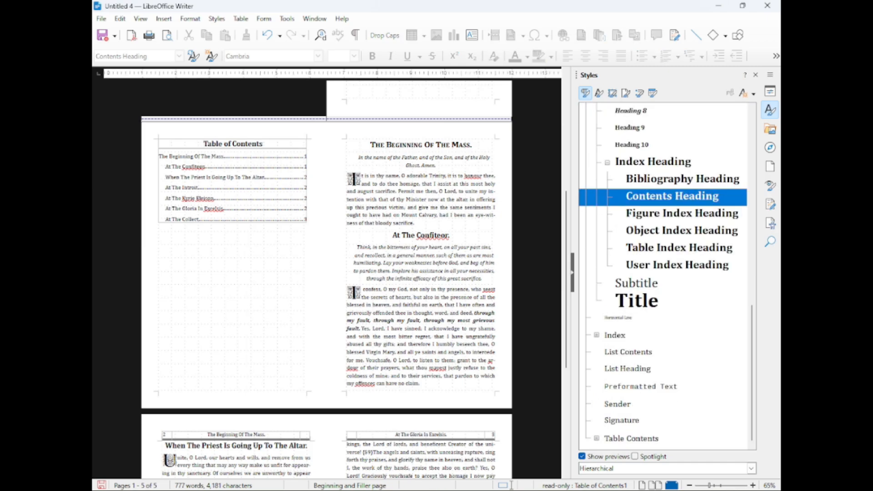
Step: Check the table of contents entries up close and follow the link to "When The Priest Is Going Up To The Altar."
scroll(327, 277, up, 5)
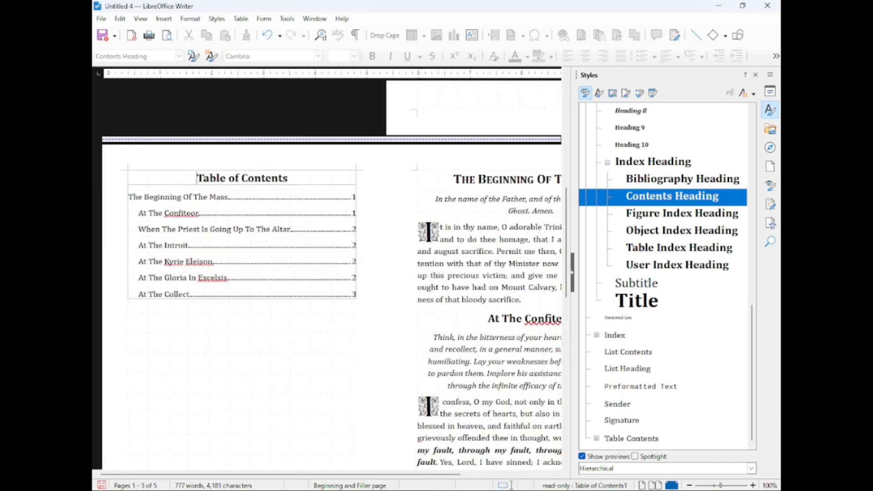
scroll(327, 278, down, 3)
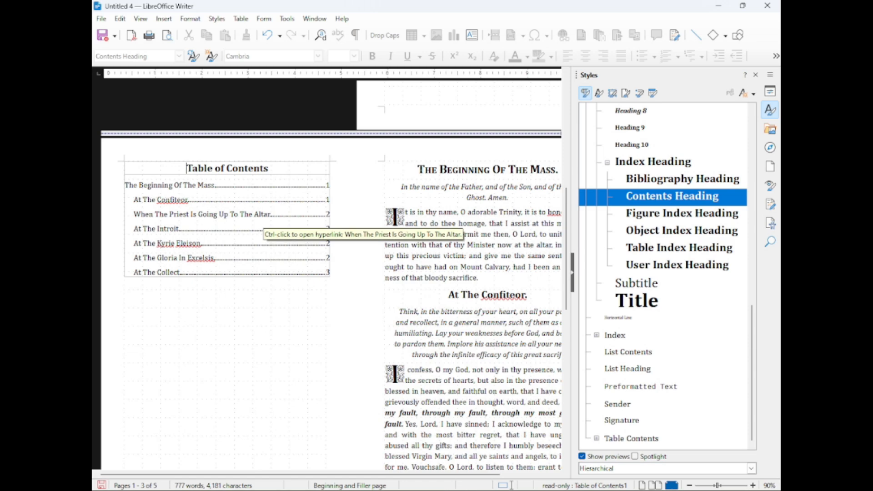
ctrl+click(261, 214)
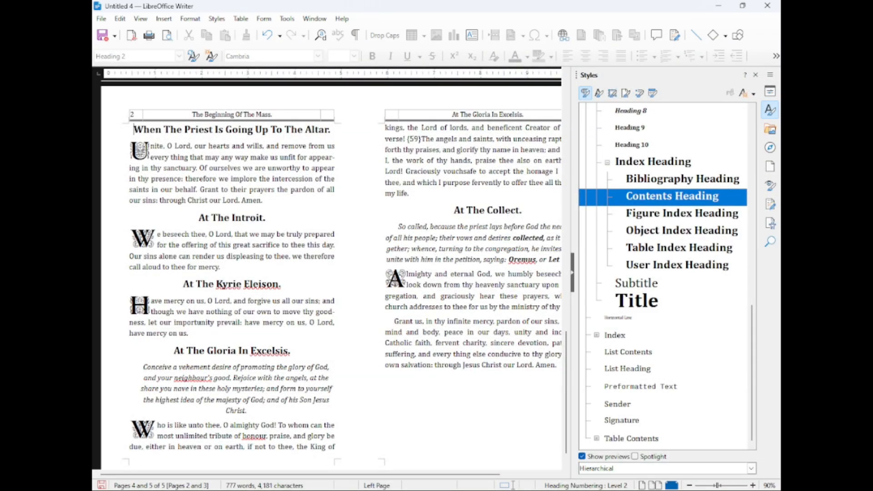
Step: Review the finished layout, examining the "At The Collect." page, the title page and the table of contents with its facing page
scroll(326, 276, down, 1)
scroll(327, 275, right, 2)
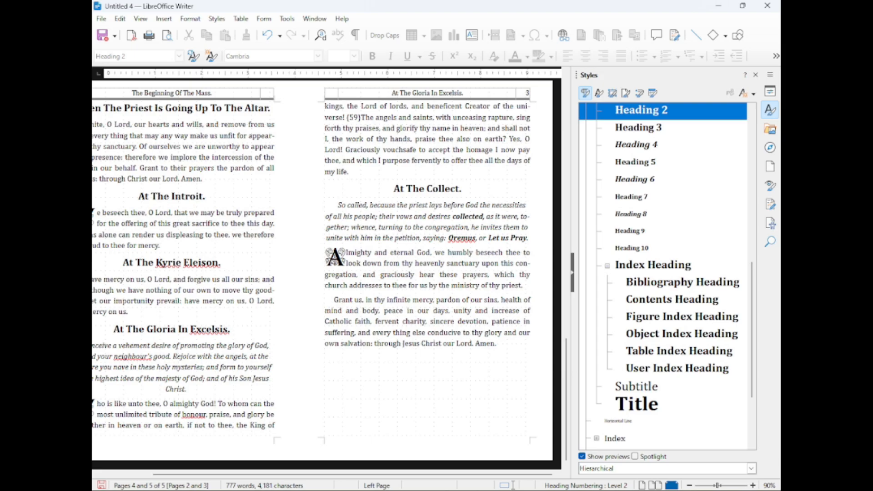
scroll(327, 270, left, 2)
scroll(326, 270, right, 2)
scroll(326, 275, up, 15)
scroll(326, 275, up, 8)
scroll(327, 275, down, 3)
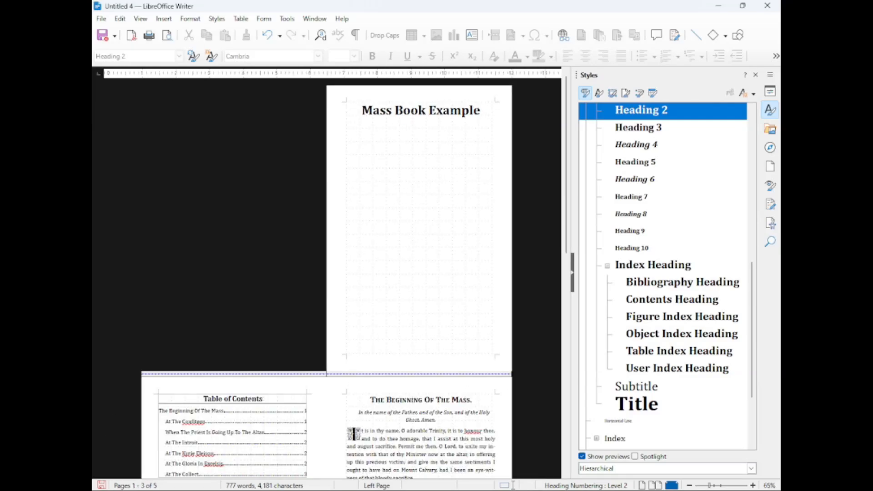
scroll(327, 275, up, 1)
scroll(326, 275, down, 5)
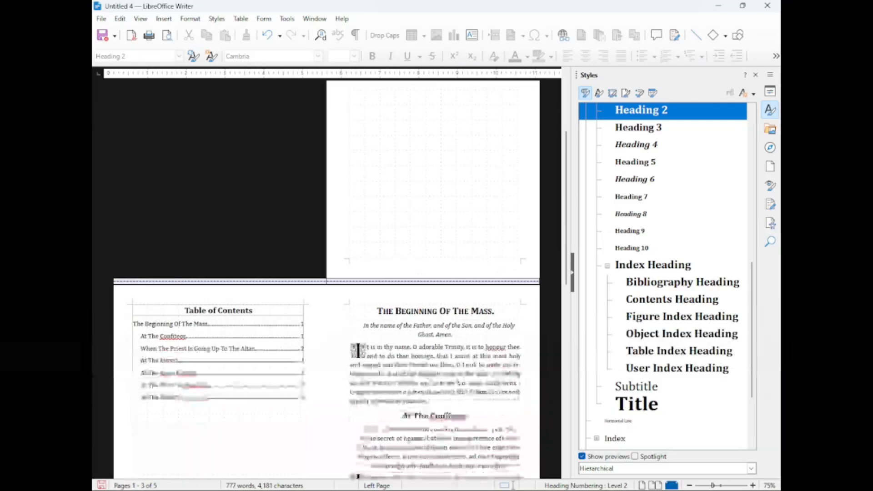
scroll(340, 314, down, 1)
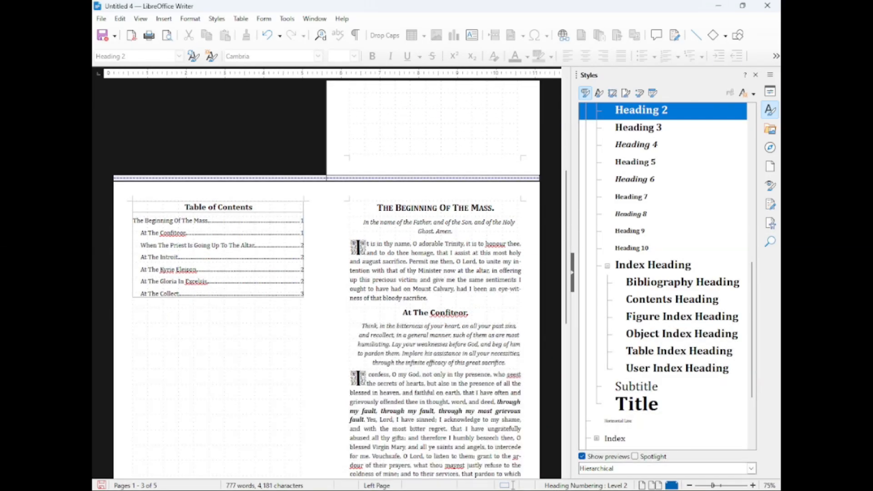